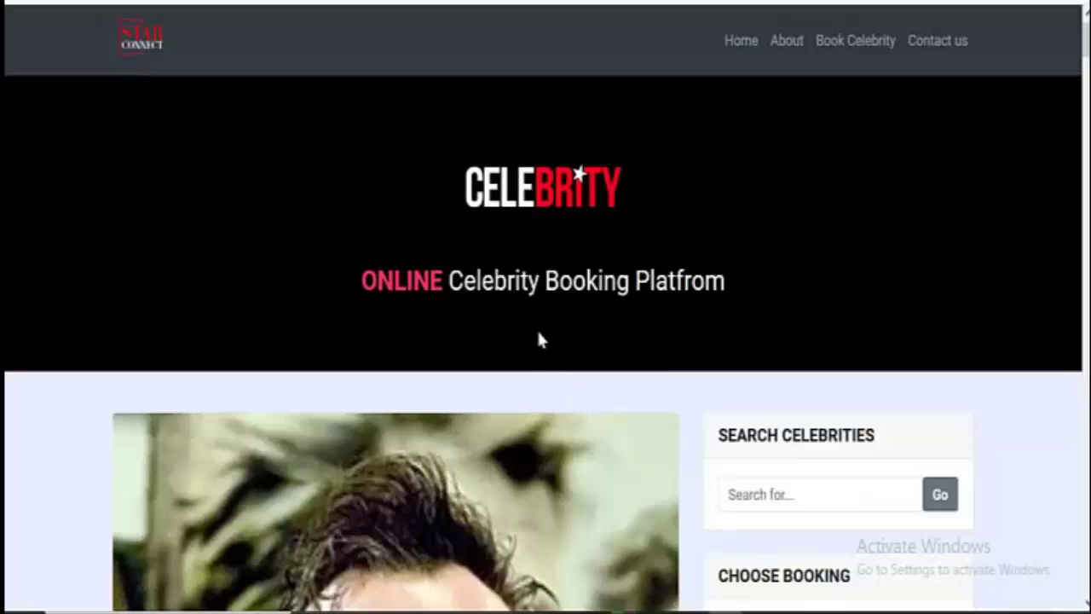
- Look through the home page's celebrity listings, booking categories and top celebrities list
scroll(536, 338, "down", 3)
scroll(539, 339, "down", 1)
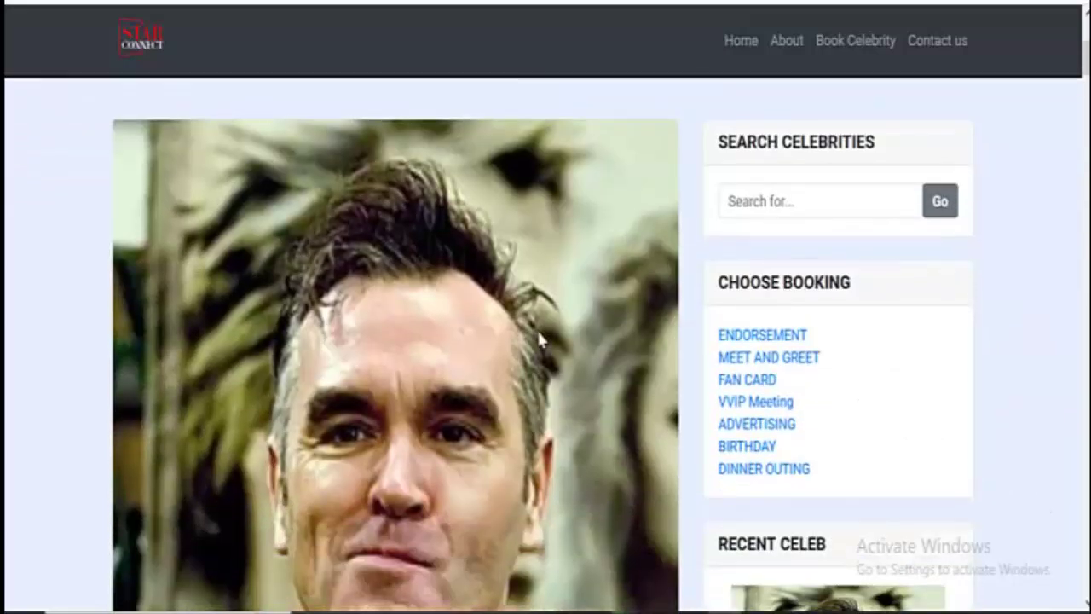
scroll(539, 339, "down", 3)
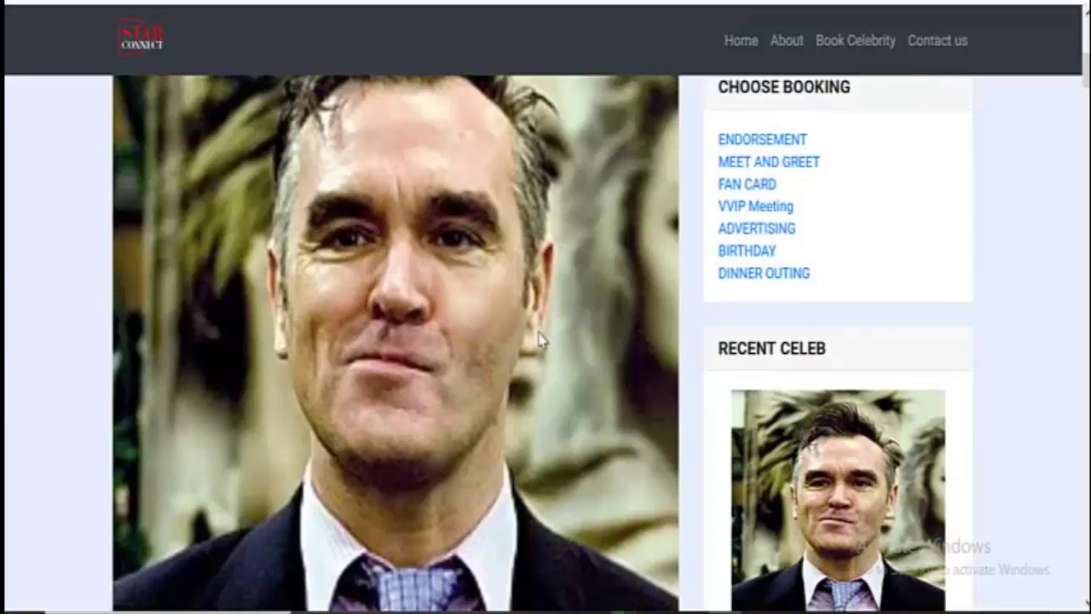
scroll(539, 339, "down", 5)
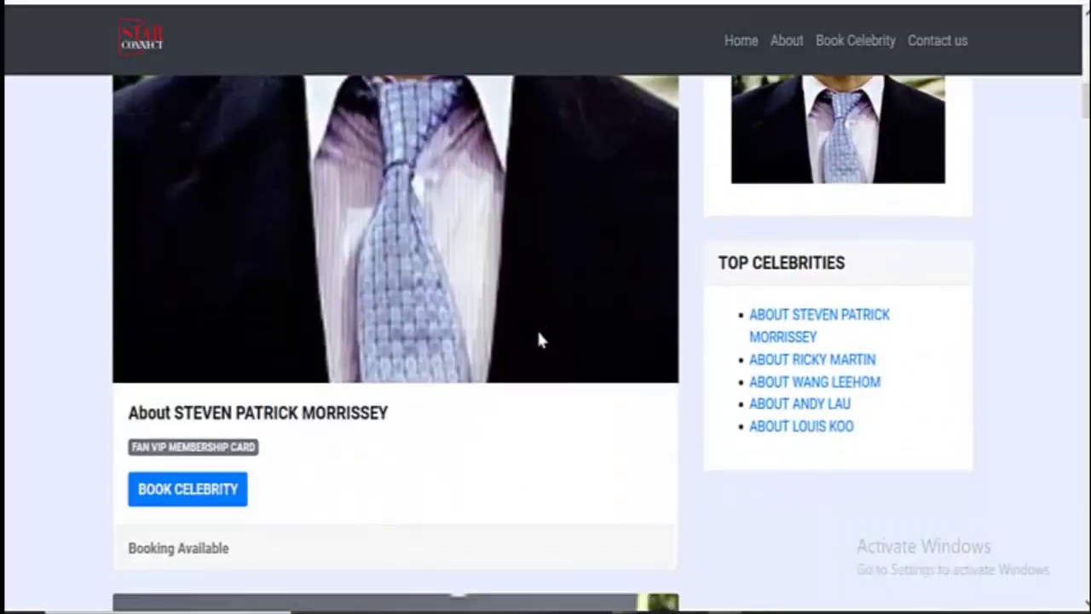
scroll(539, 339, "down", 5)
scroll(538, 339, "down", 1)
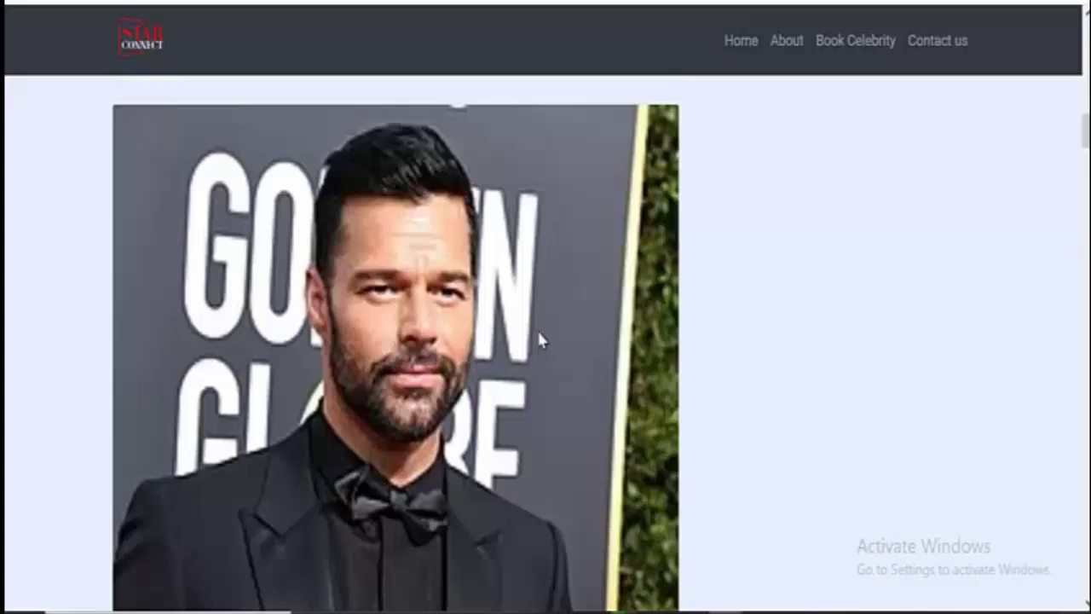
scroll(538, 339, "down", 7)
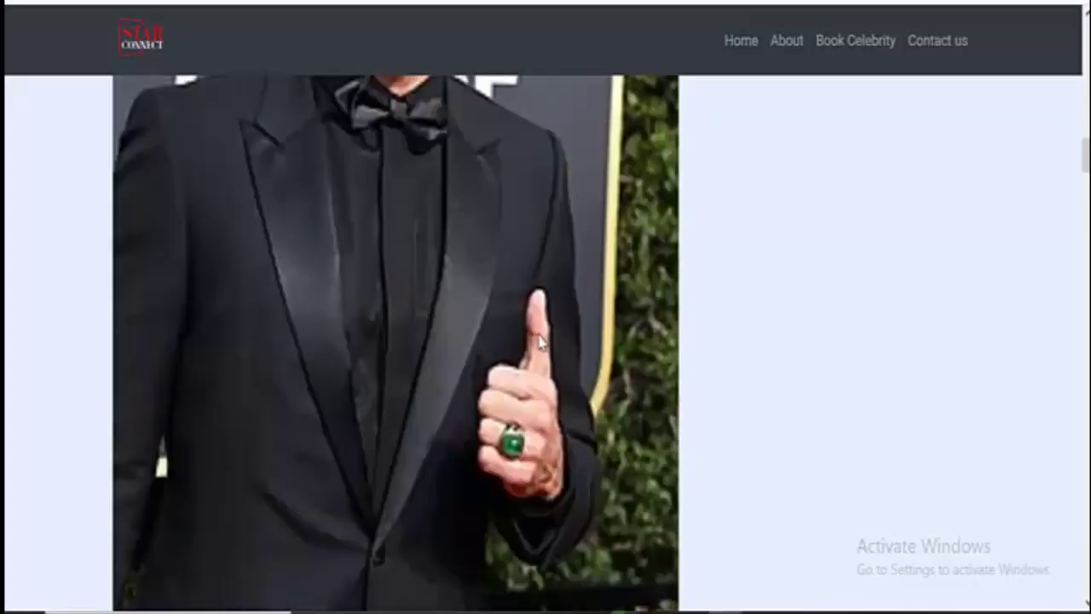
scroll(539, 341, "down", 8)
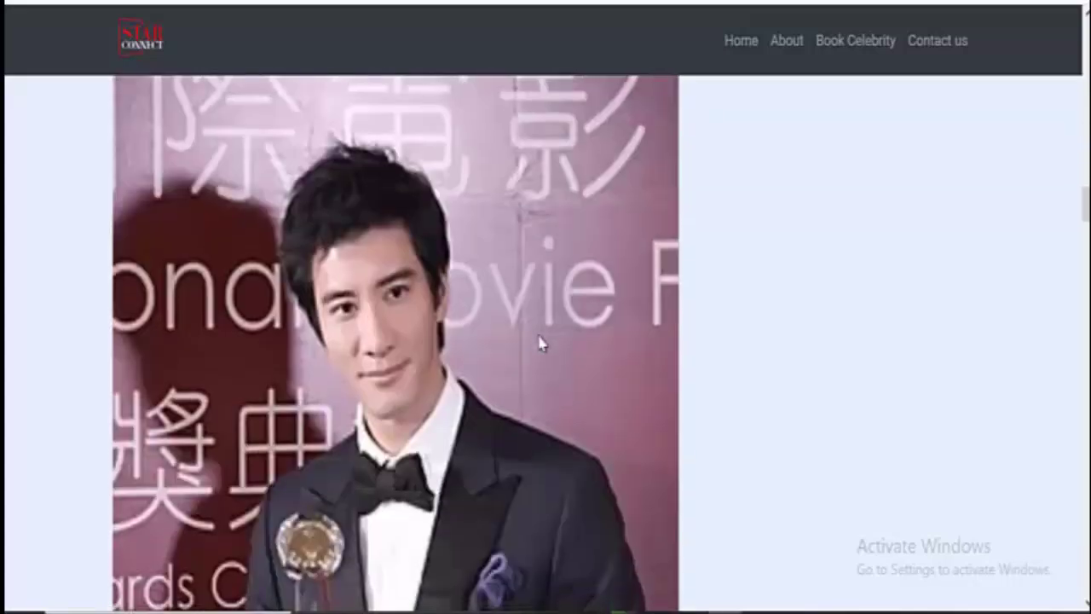
scroll(538, 343, "down", 9)
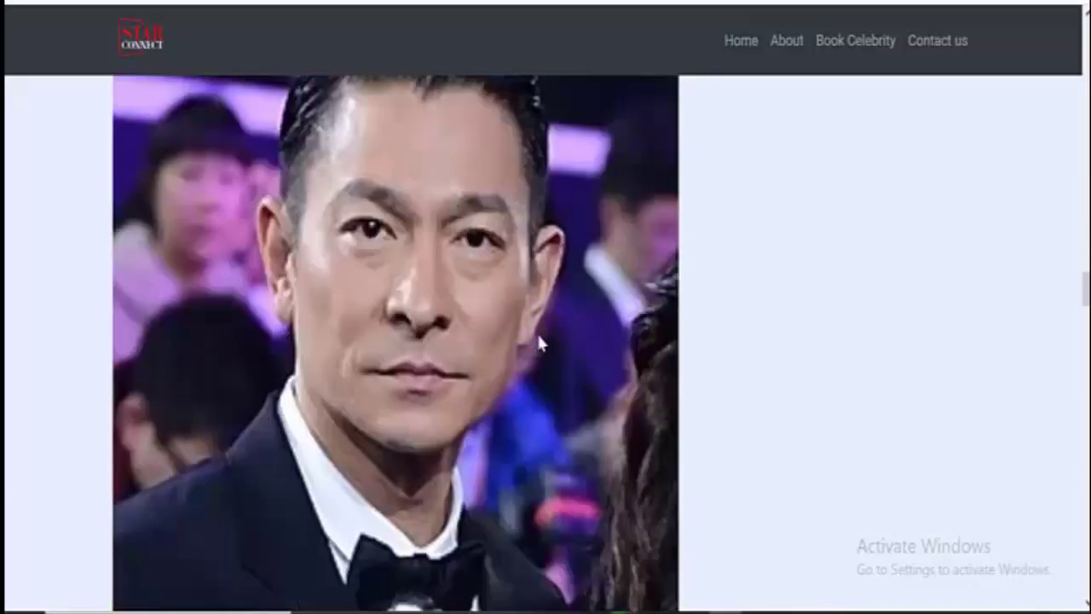
scroll(539, 343, "up", 15)
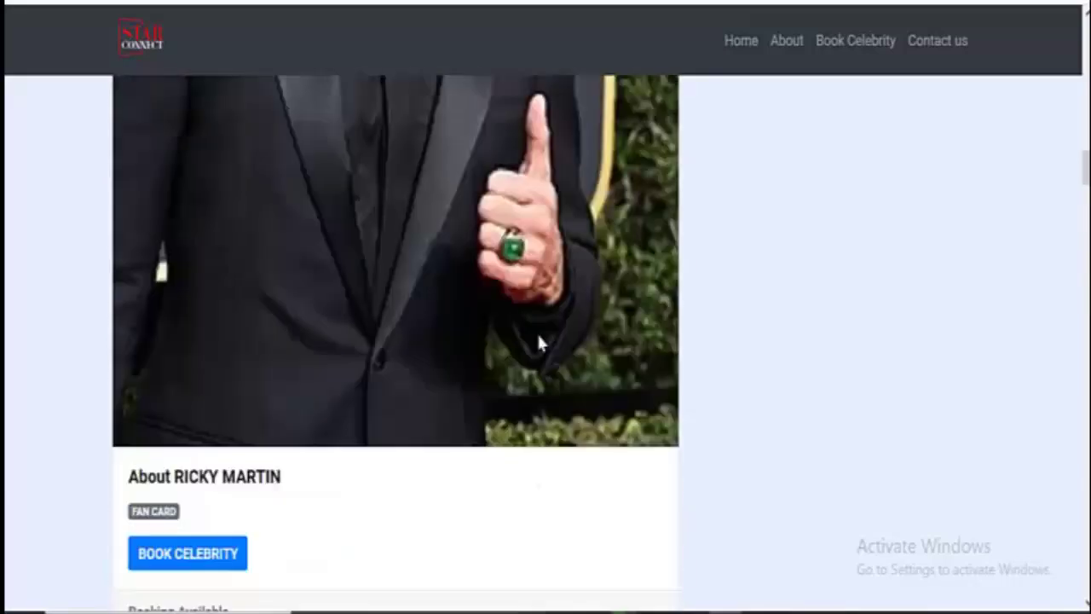
scroll(538, 343, "up", 20)
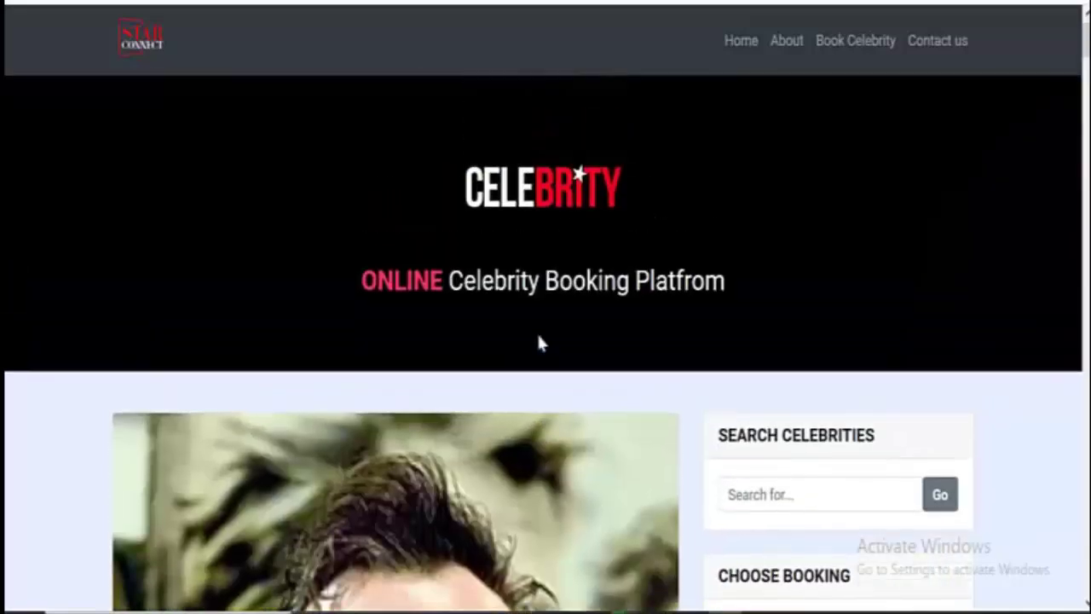
scroll(539, 339, "down", 20)
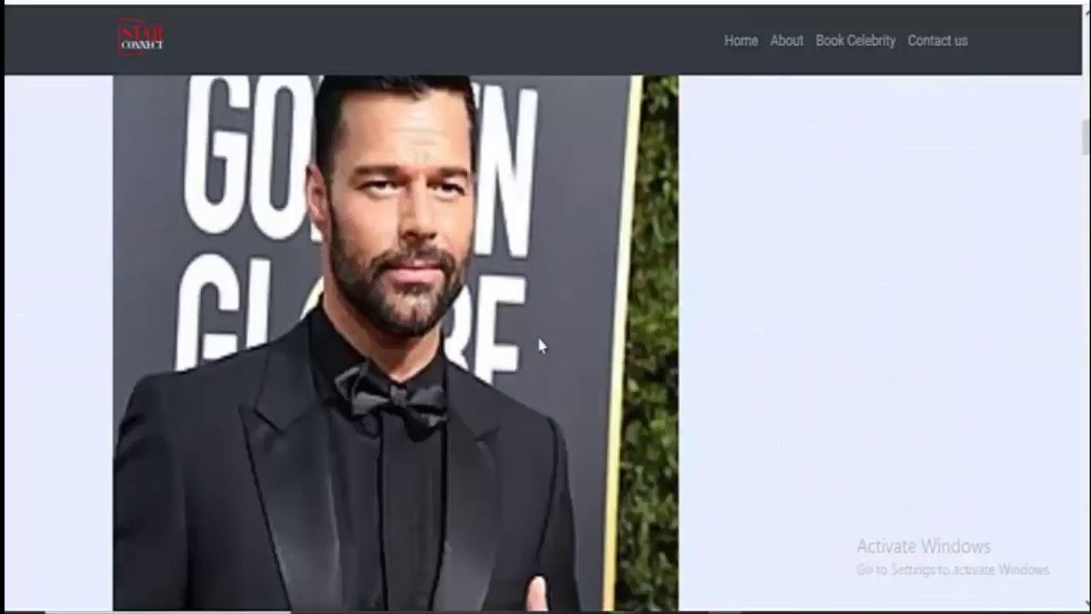
scroll(539, 342, "down", 15)
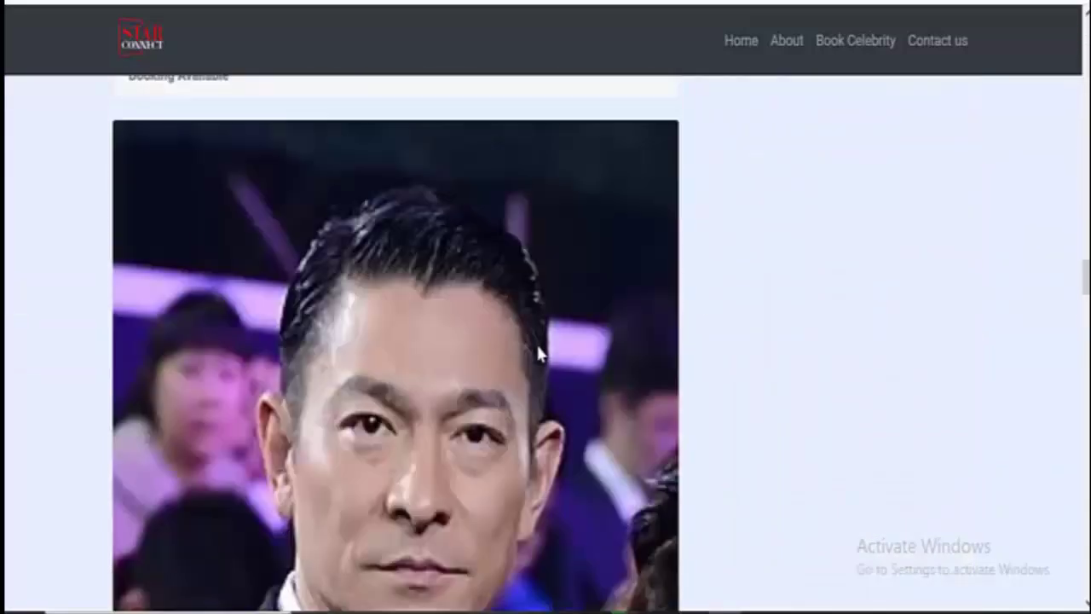
scroll(539, 355, "down", 15)
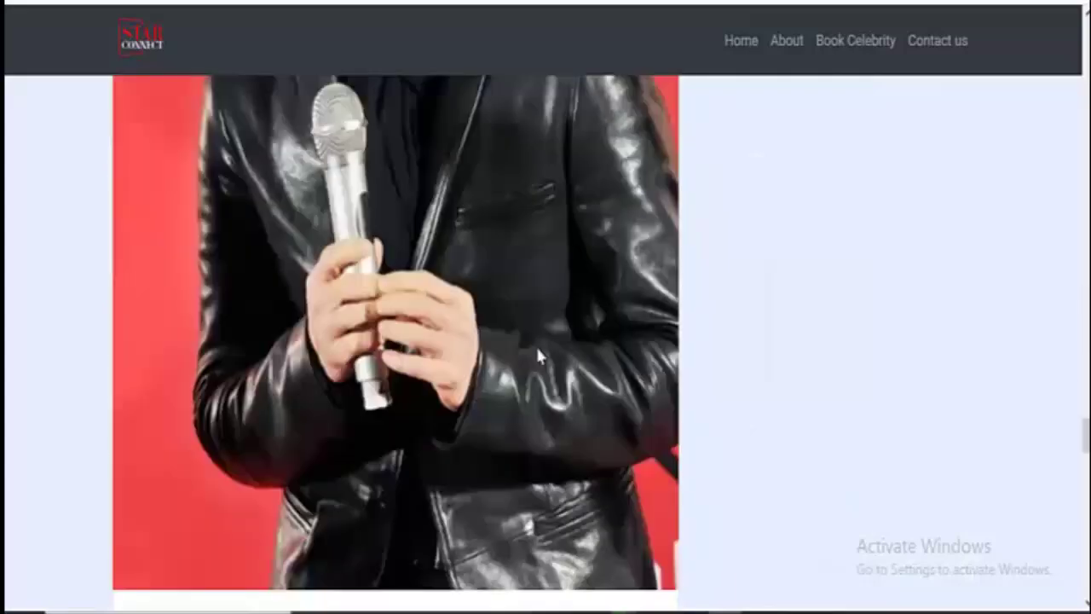
scroll(546, 348, "down", 1)
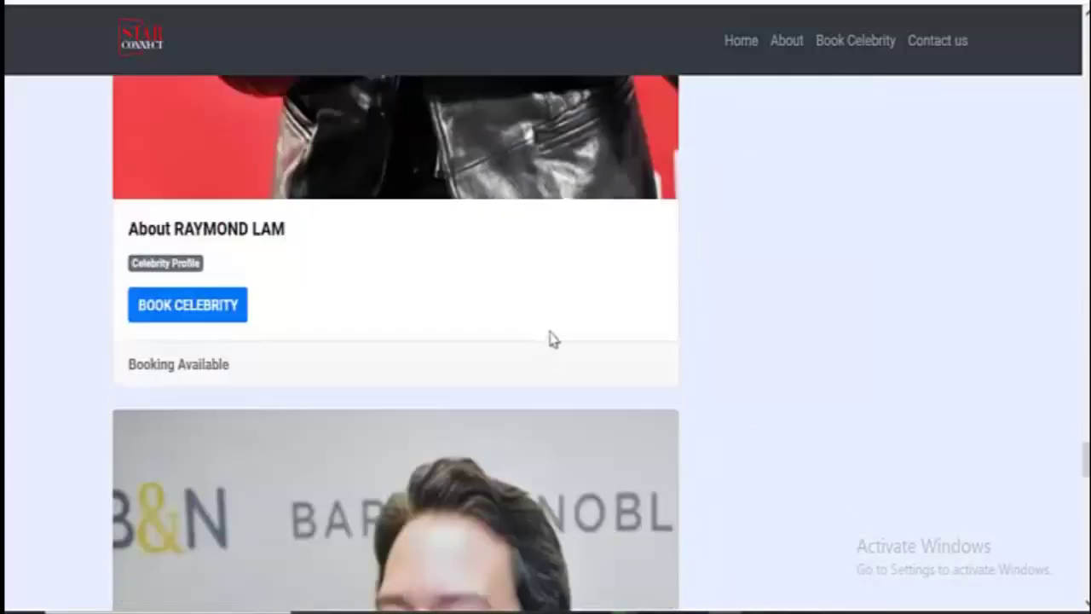
- Open the About page and look through the Star Connect description down to the footer
left_click(795, 45)
scroll(633, 198, "down", 10)
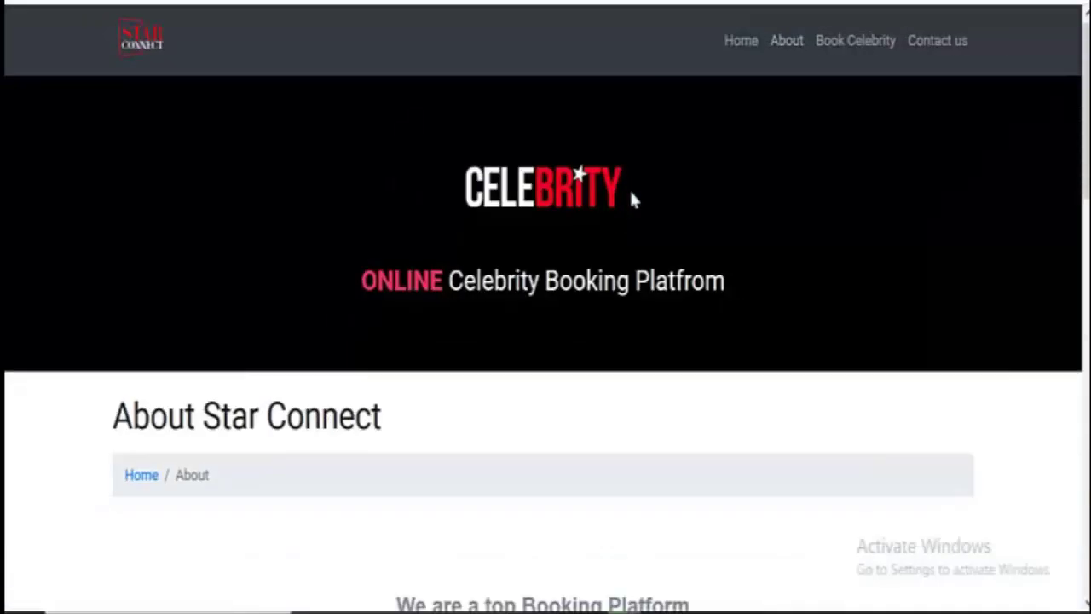
scroll(400, 287, "down", 6)
scroll(441, 289, "up", 4)
scroll(549, 294, "down", 4)
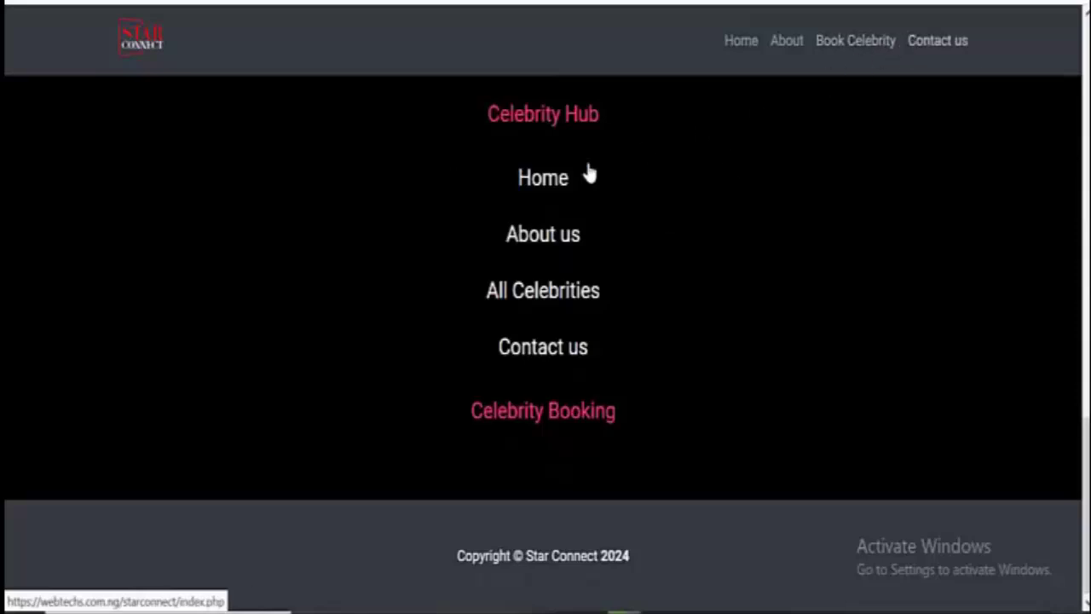
- Open the Contact page and review the booking contact details
left_click(487, 187)
scroll(487, 225, "down", 5)
scroll(434, 261, "up", 3)
scroll(390, 303, "down", 4)
scroll(517, 156, "up", 5)
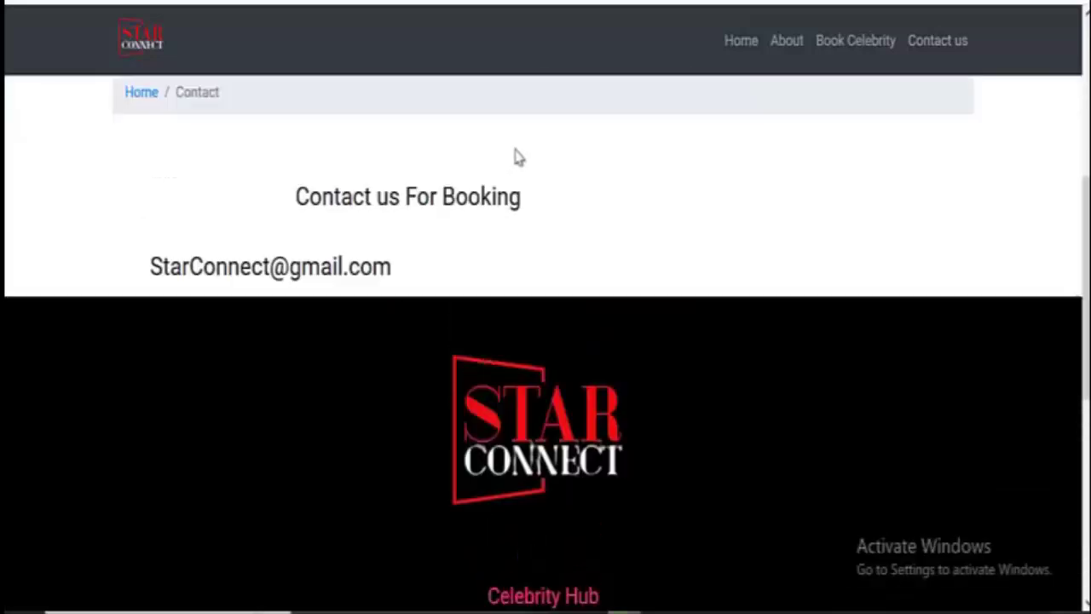
- Go to the celebrity booking listing and open Ricky Martin's entry for booking
left_click(836, 50)
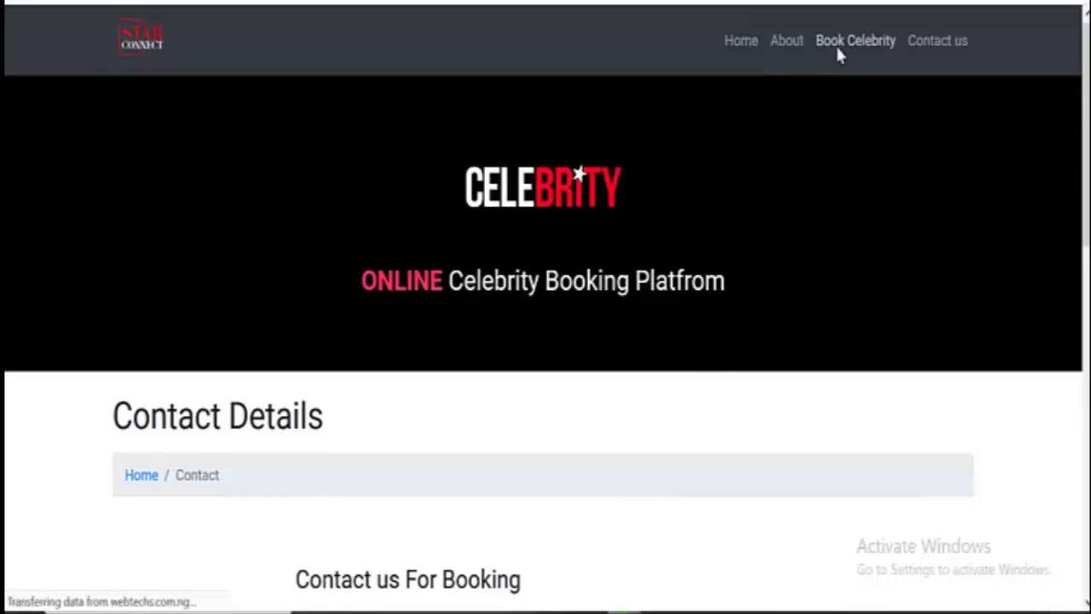
scroll(480, 253, "down", 3)
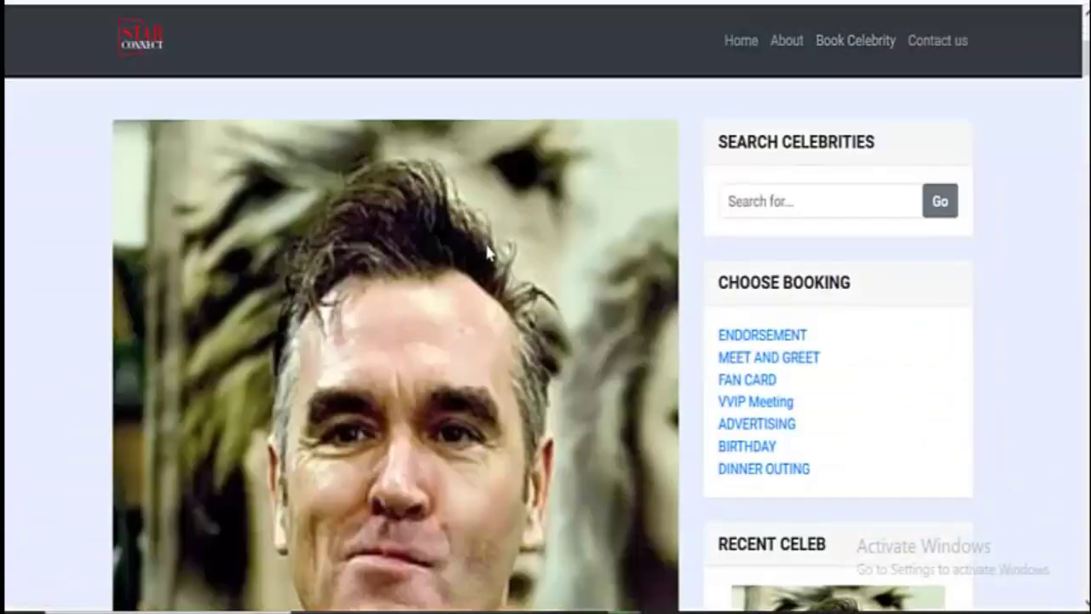
scroll(540, 241, "down", 7)
scroll(538, 243, "down", 8)
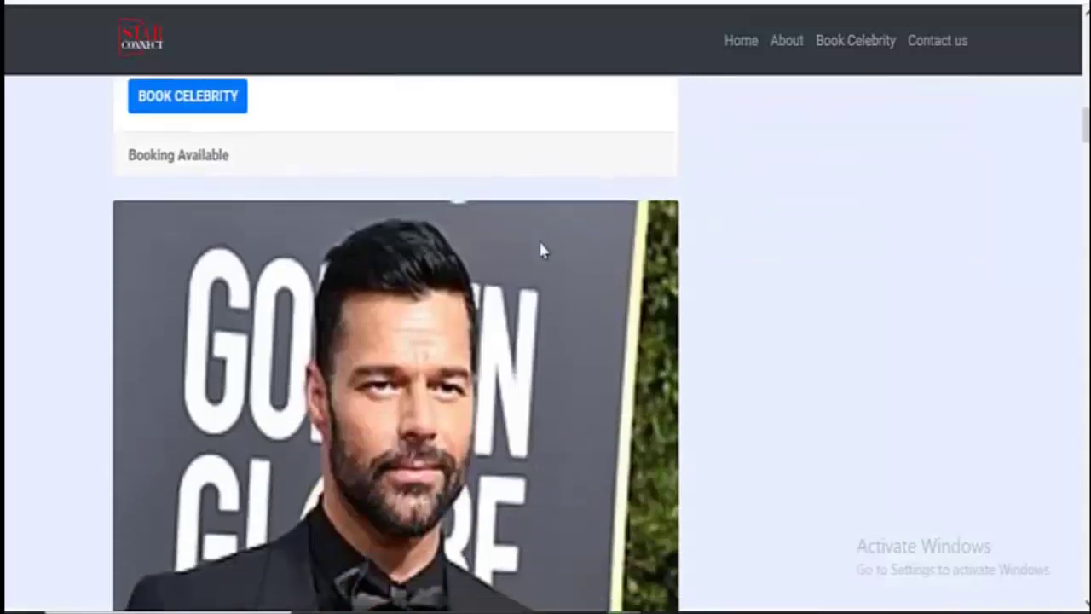
scroll(465, 238, "down", 4)
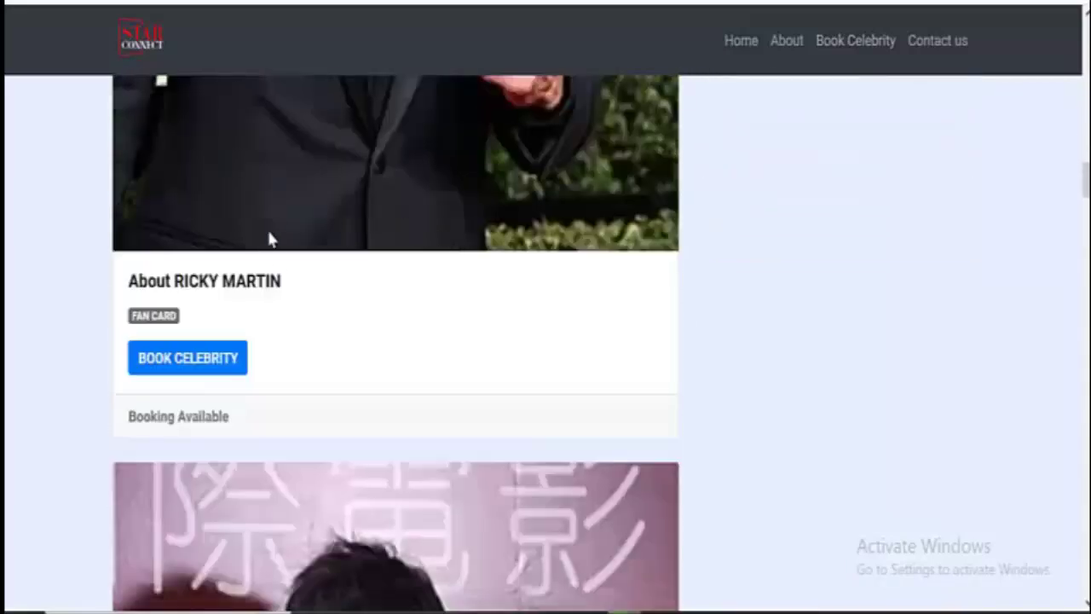
left_click(225, 361)
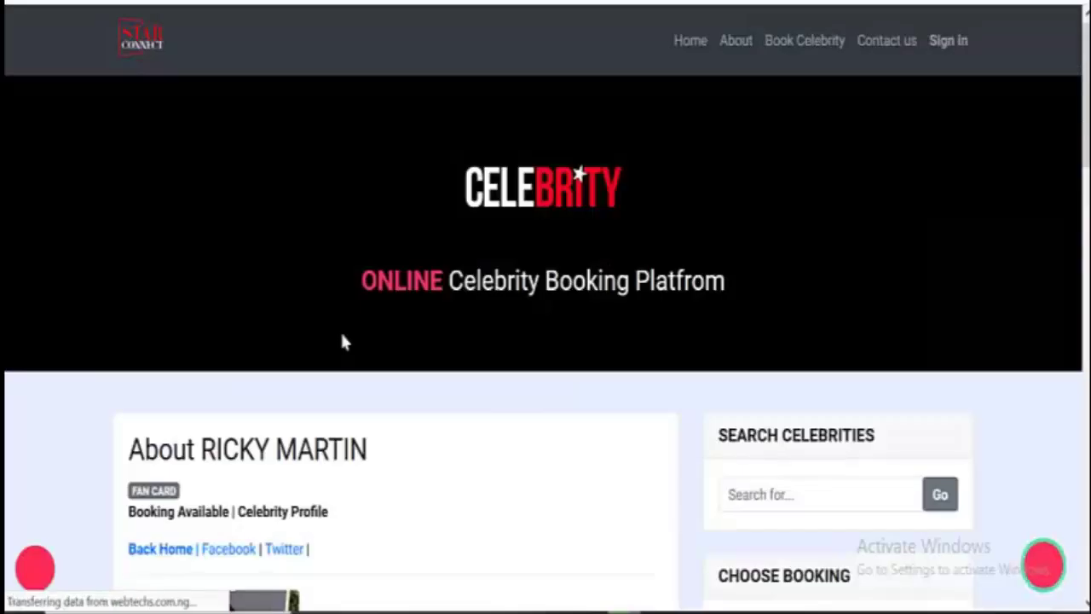
scroll(345, 341, "down", 2)
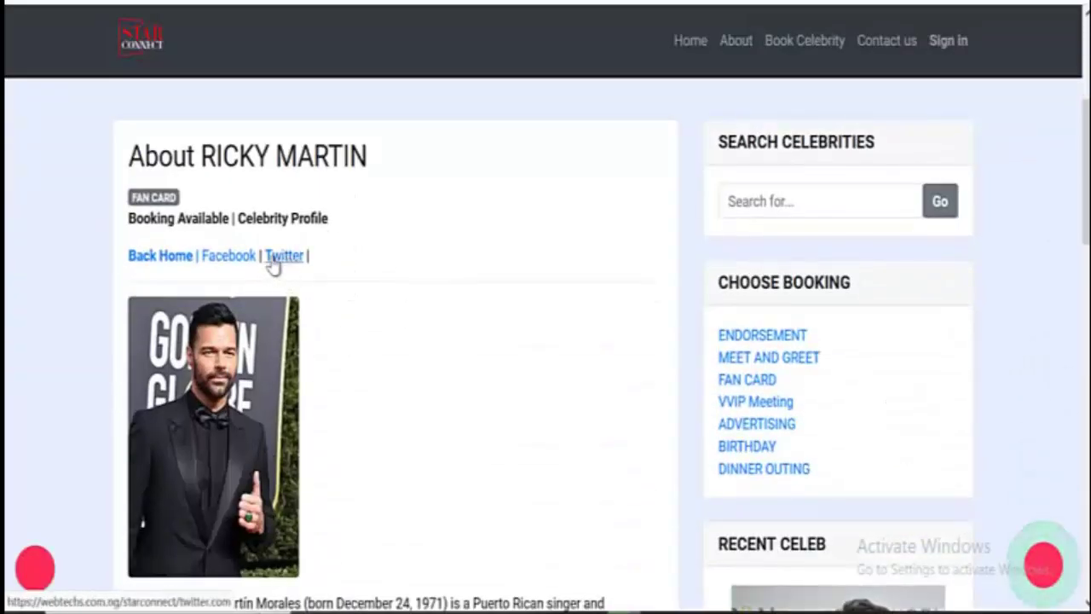
scroll(350, 284, "down", 6)
scroll(341, 281, "up", 2)
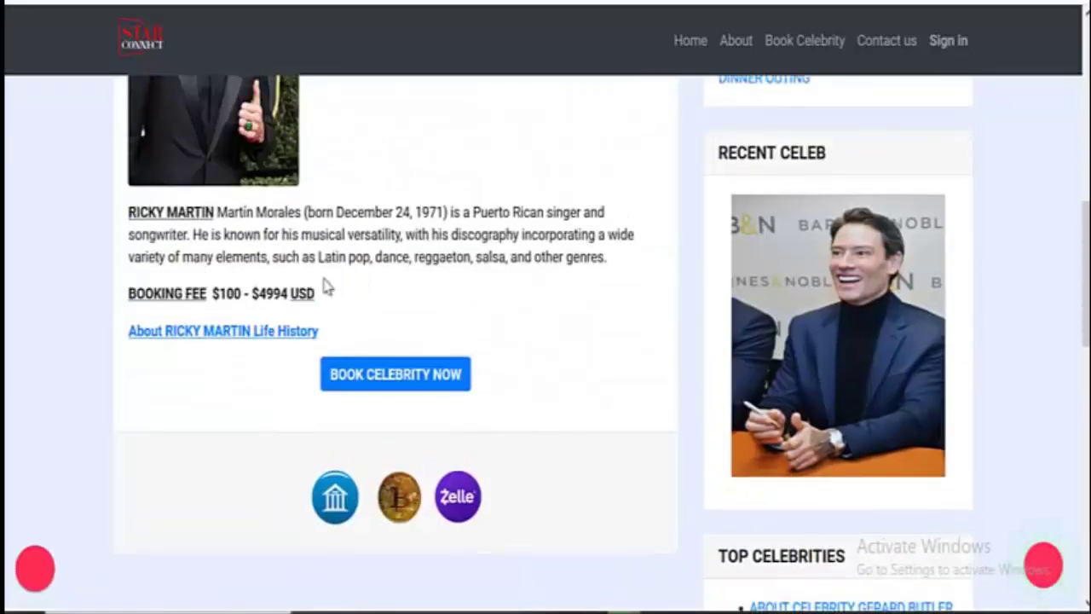
left_click_drag(239, 294, 268, 293)
left_click(266, 293)
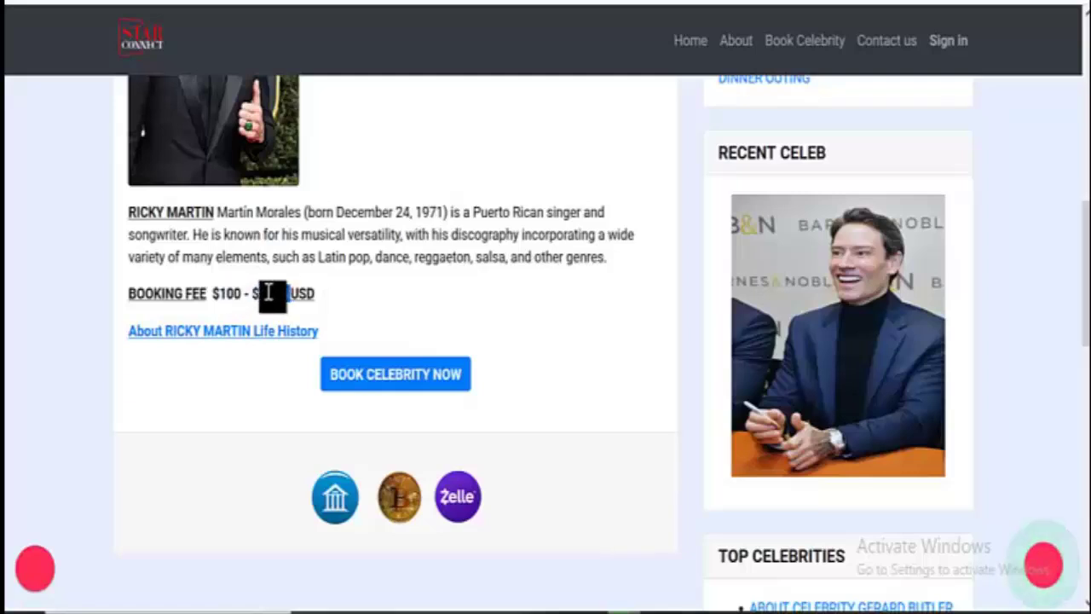
left_click(352, 313)
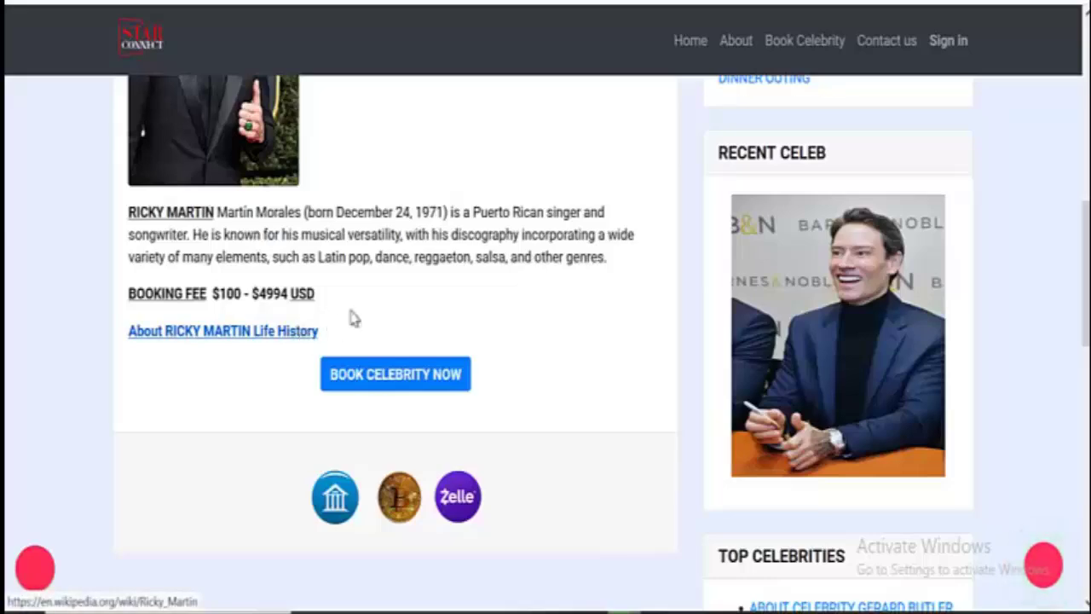
scroll(453, 278, "up", 5)
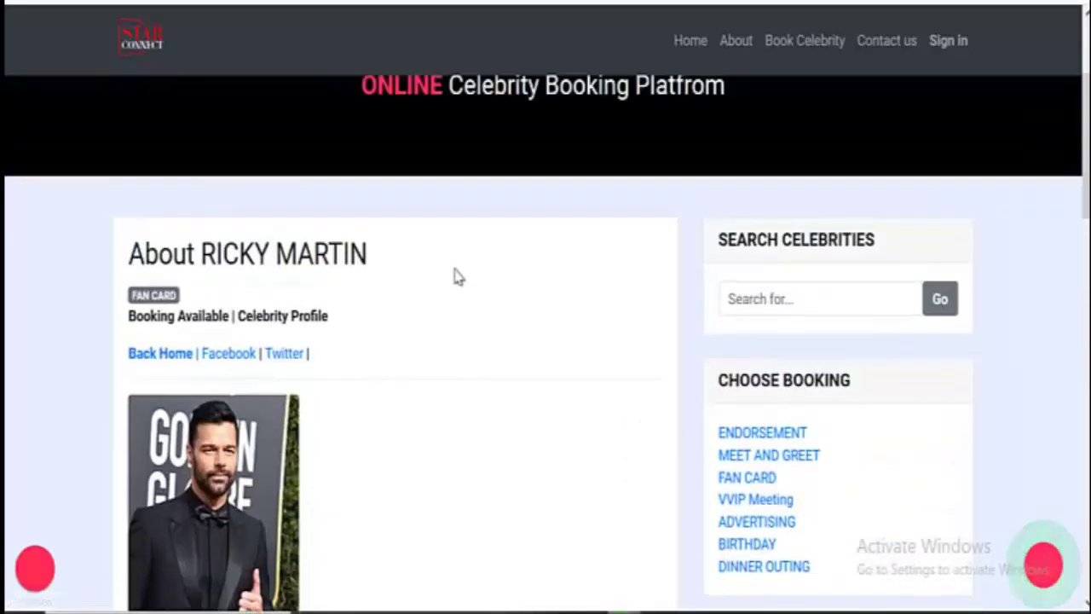
scroll(453, 276, "down", 5)
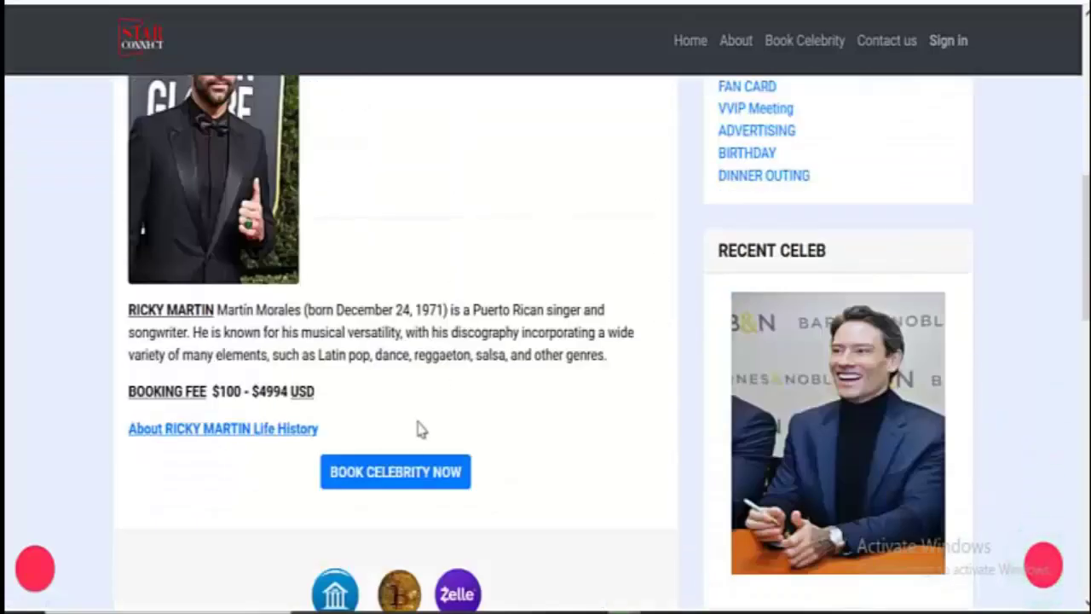
- Open the booking form for Ricky Martin, choose MEET AND GREET and enter the message "i want to book"
left_click(403, 482)
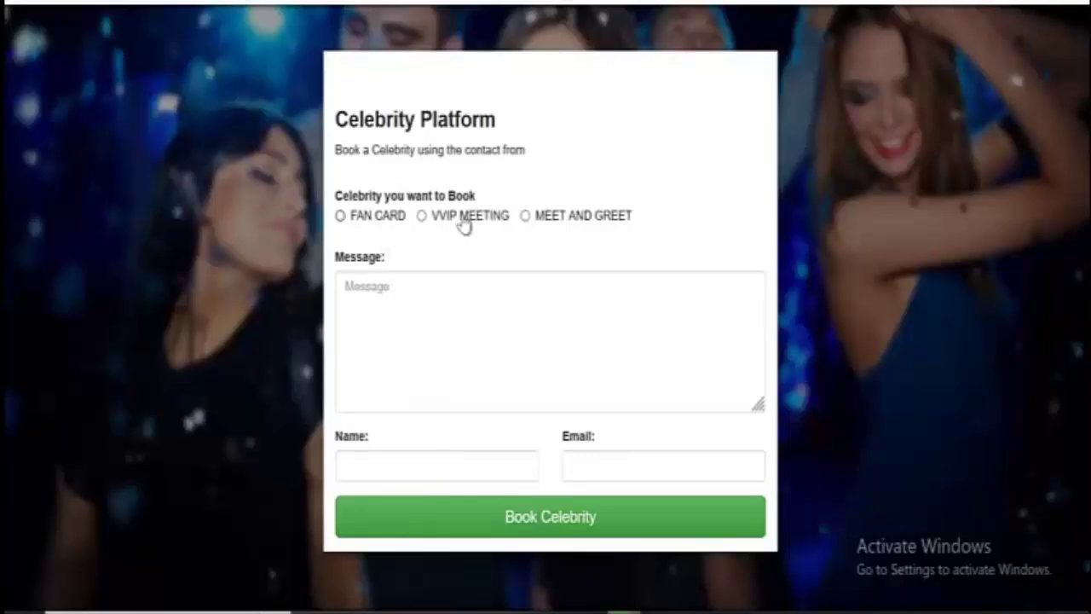
left_click(526, 216)
left_click(413, 324)
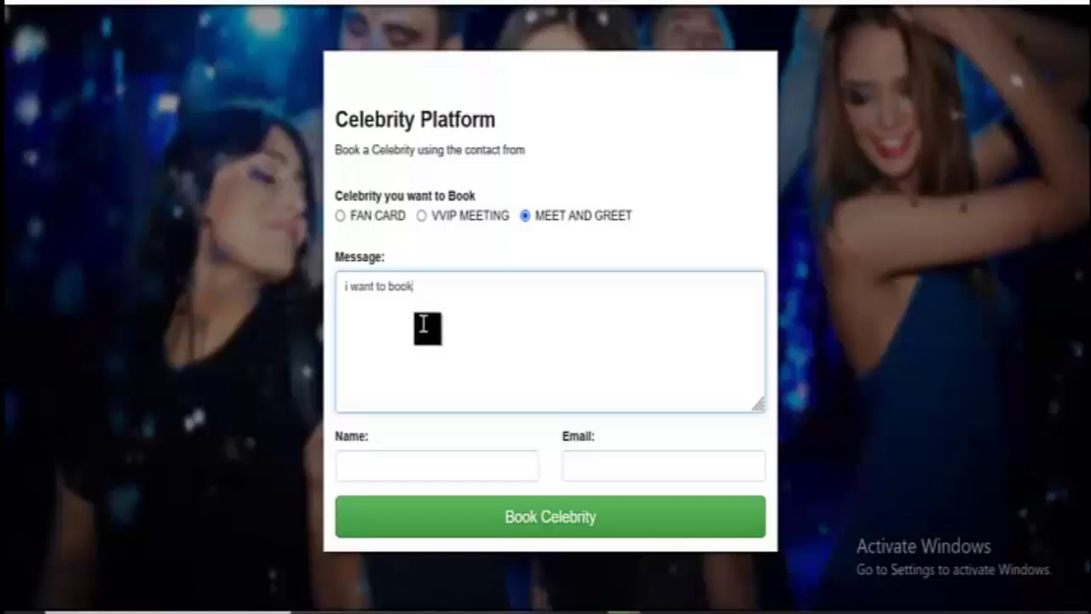
- Enter the name "user" and the contact e-mail address in the booking form, and submit the celebrity booking
left_click(419, 457)
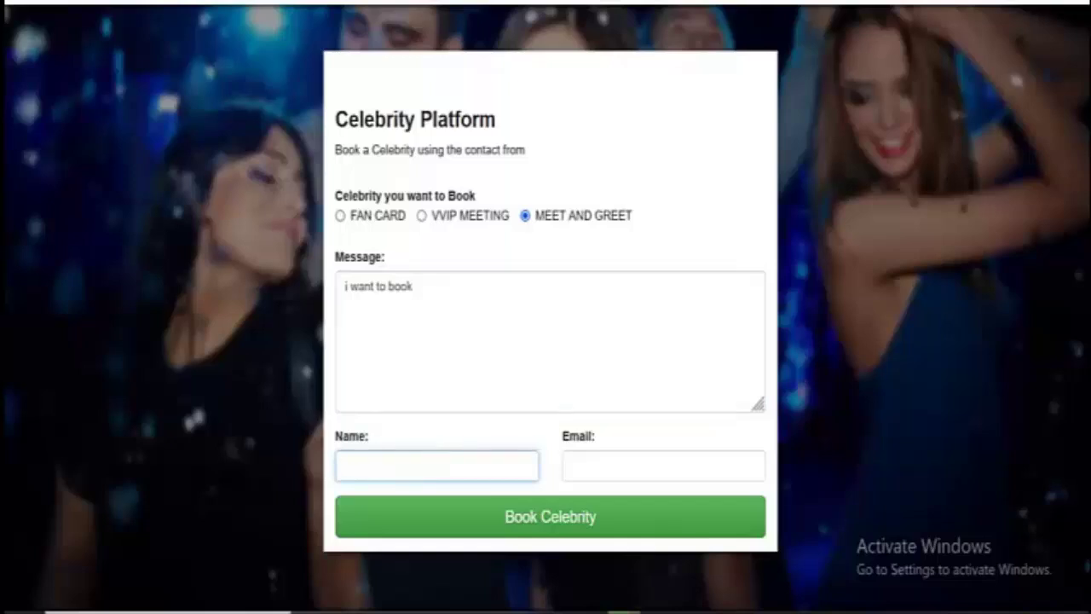
type("user")
left_click(575, 472)
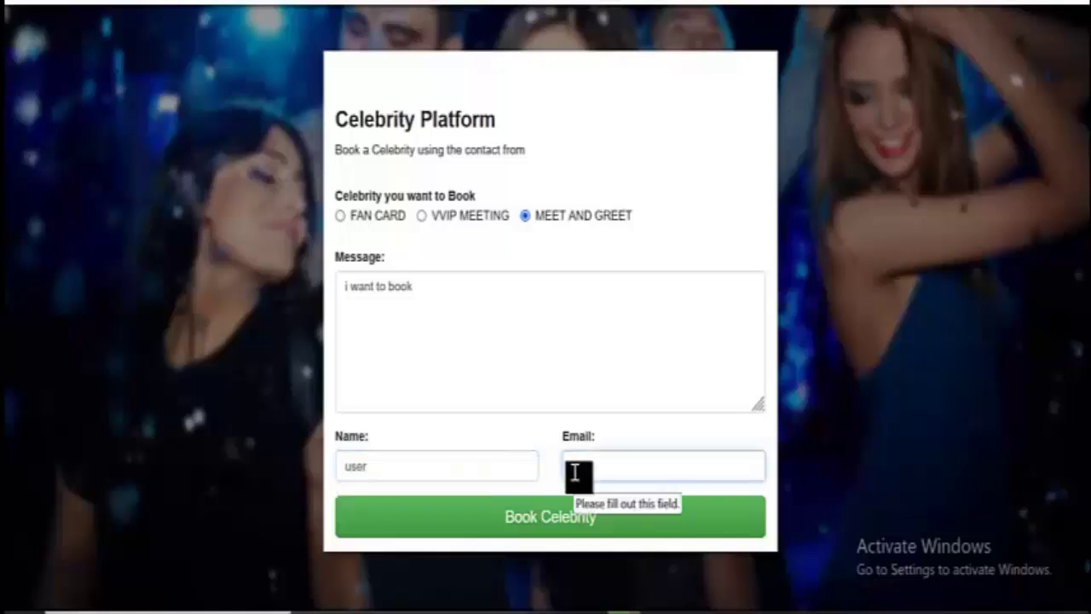
left_click(586, 382)
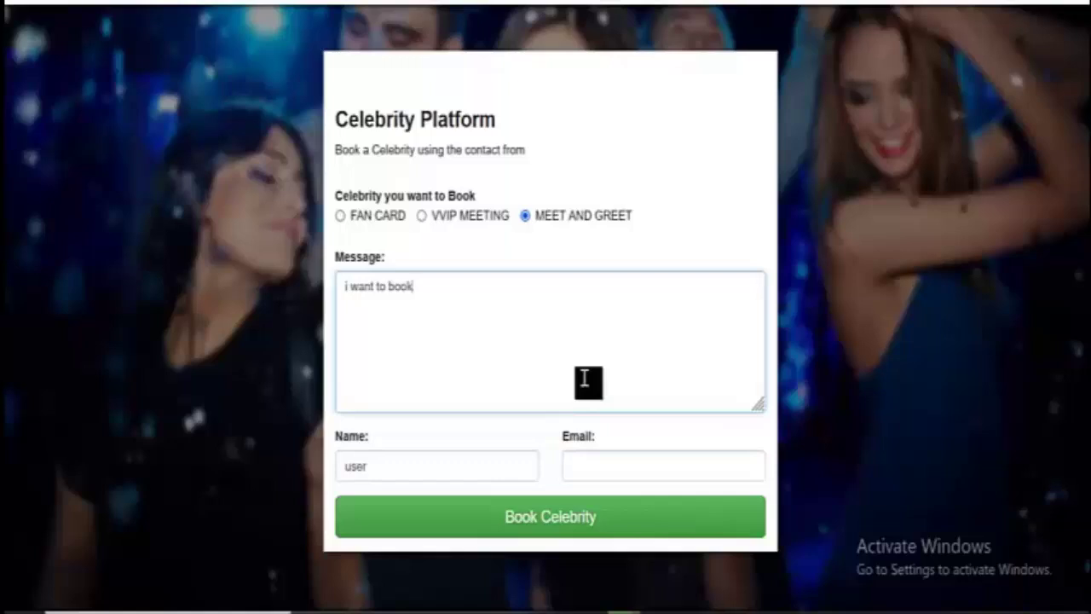
left_click(588, 465)
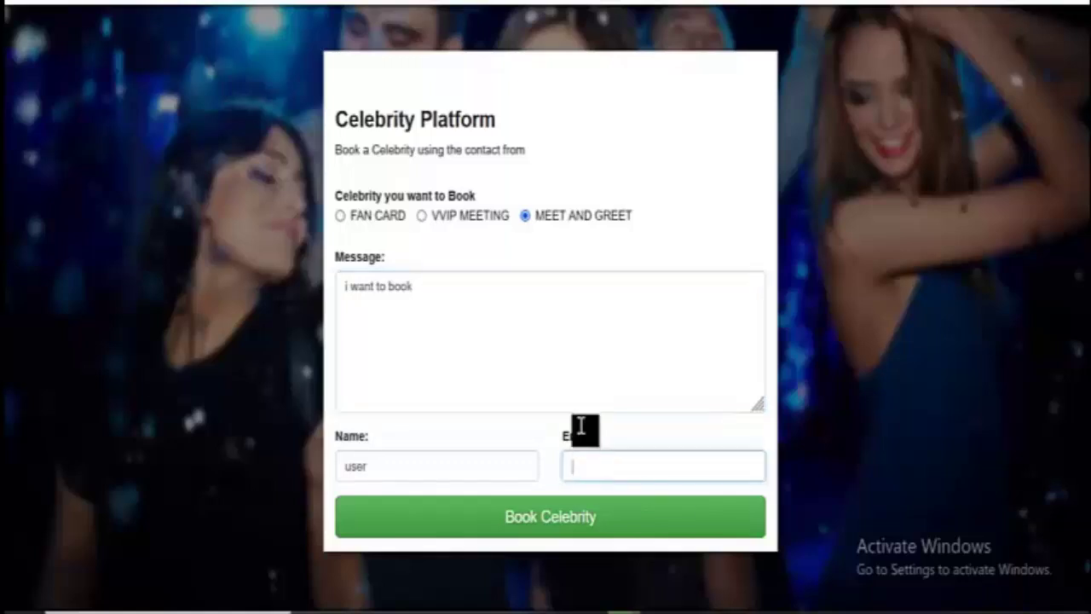
left_click(568, 378)
left_click(613, 471)
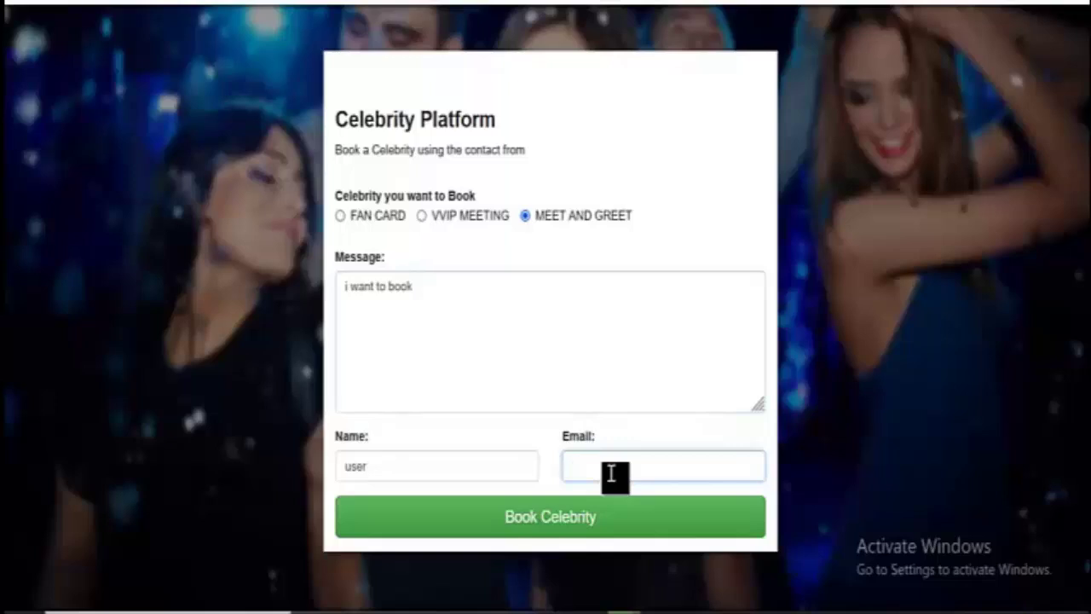
type("user")
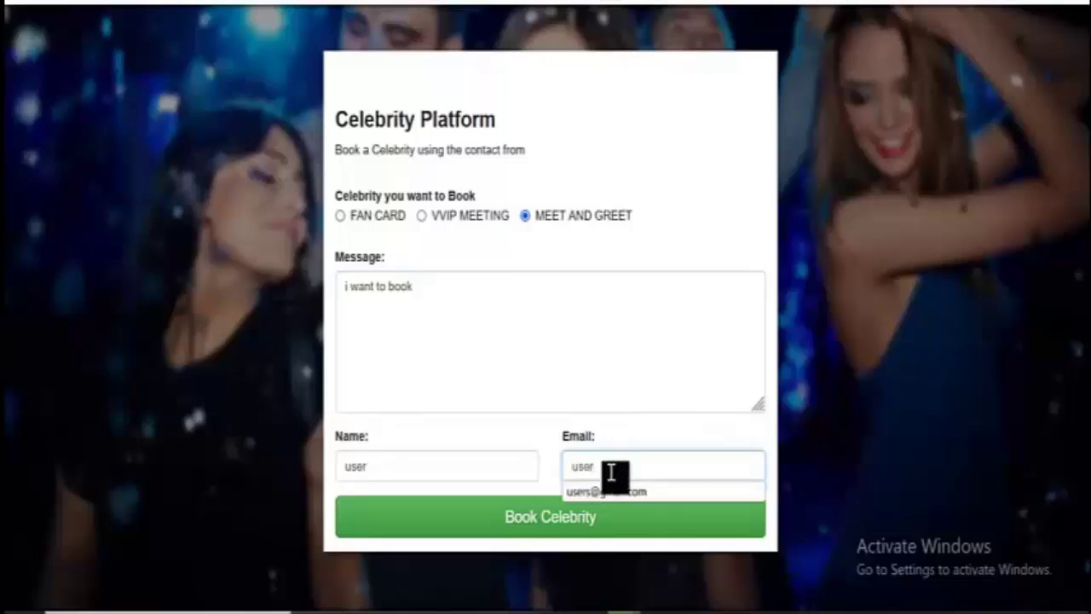
left_click(622, 492)
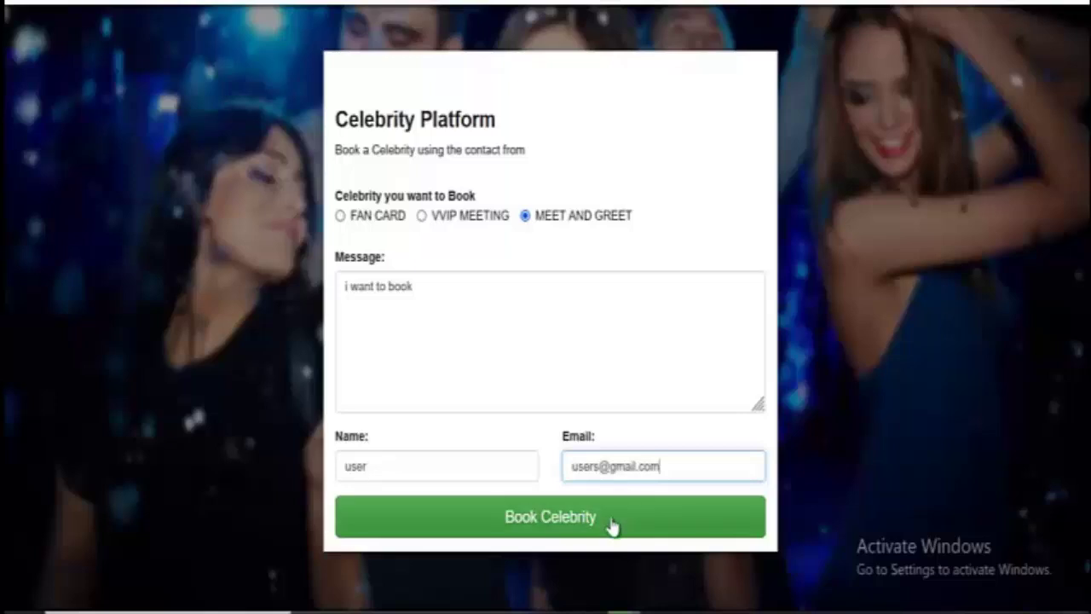
left_click(612, 524)
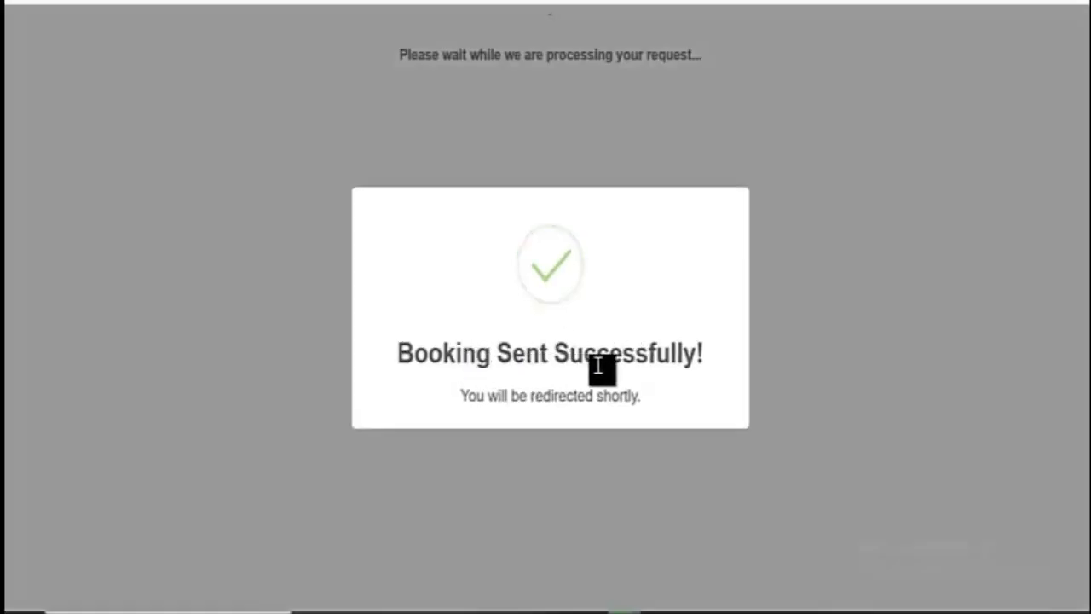
- Look through the celebrity listing and booking categories on the desktop version of the site
scroll(597, 370, "down", 15)
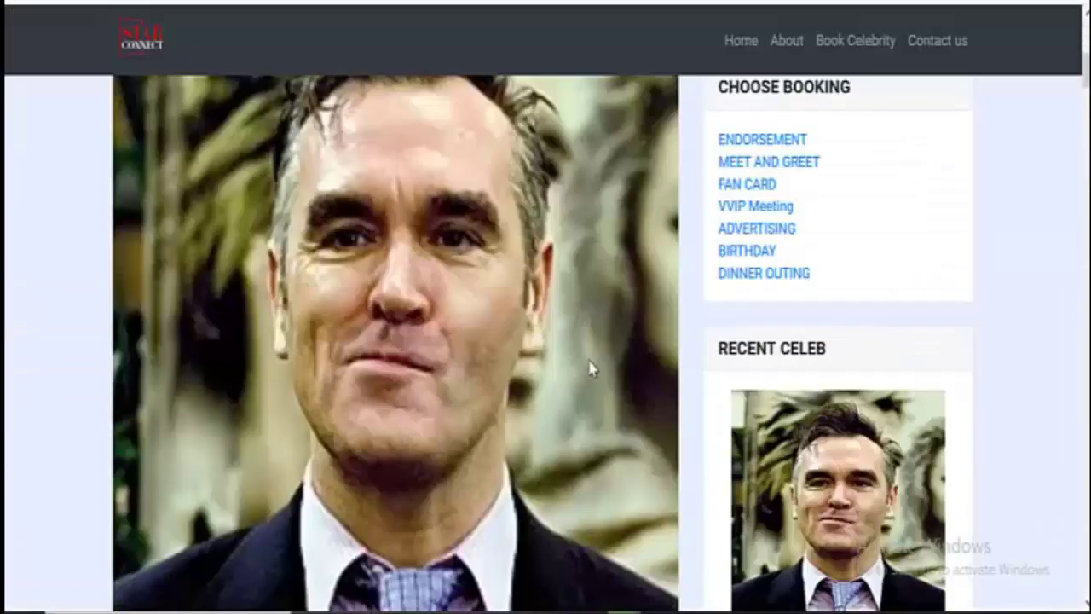
scroll(593, 368, "up", 15)
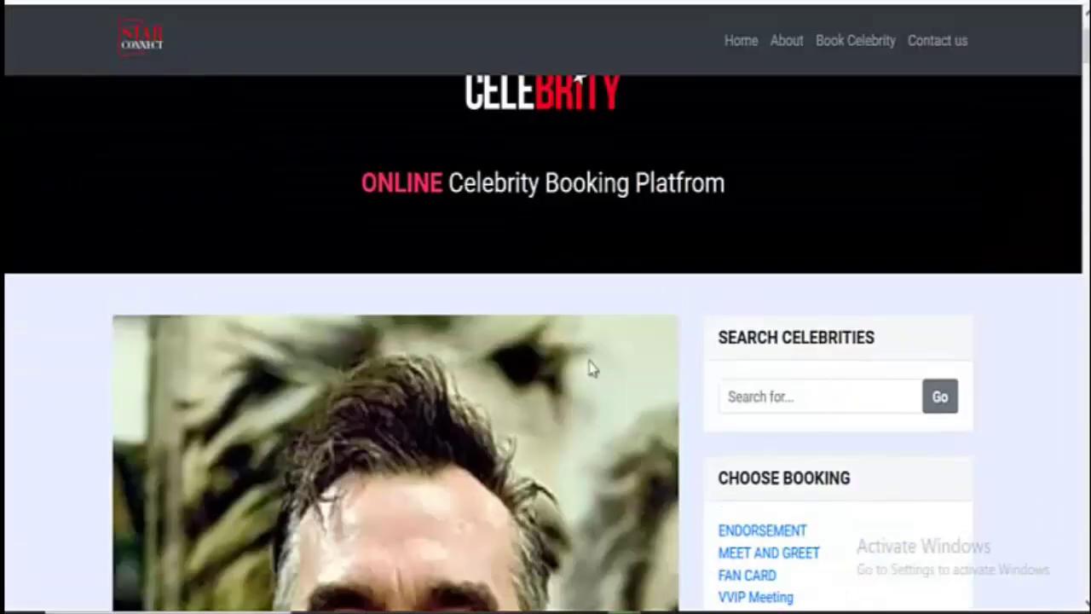
scroll(592, 368, "down", 5)
scroll(590, 369, "down", 8)
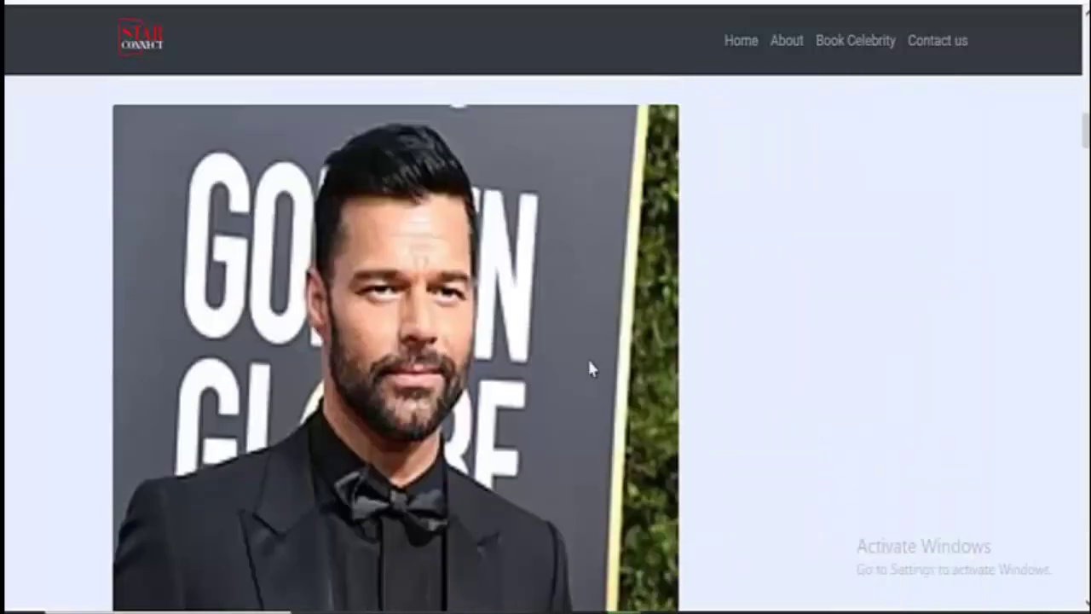
scroll(590, 368, "up", 7)
scroll(588, 366, "up", 10)
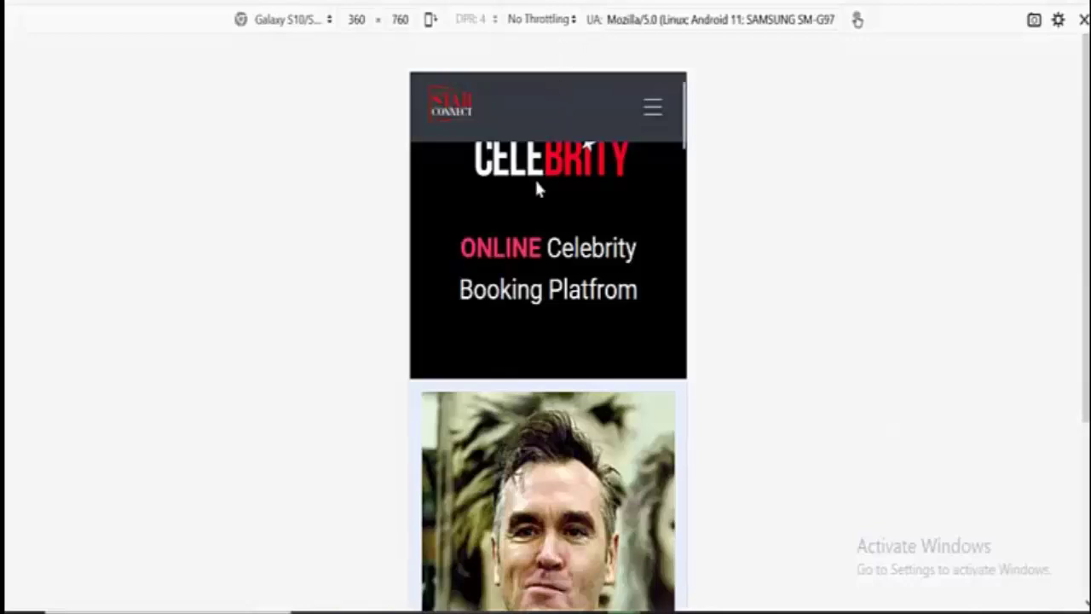
- Examine the celebrity listing in the Galaxy S10 mobile view at 360 × 760, including the navigation menu
scroll(537, 189, "down", 2)
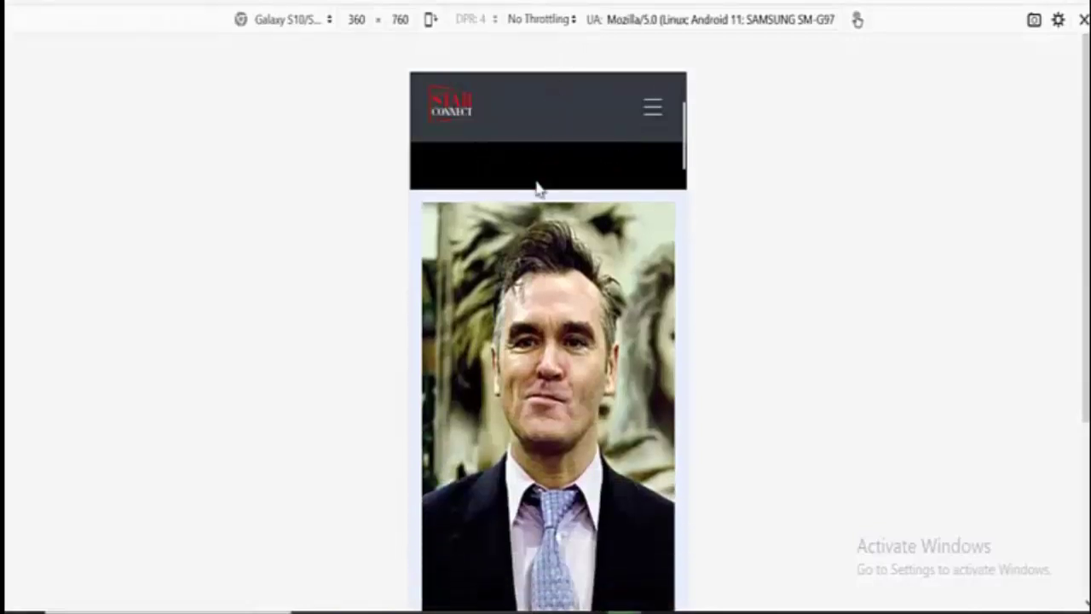
scroll(534, 177, "up", 3)
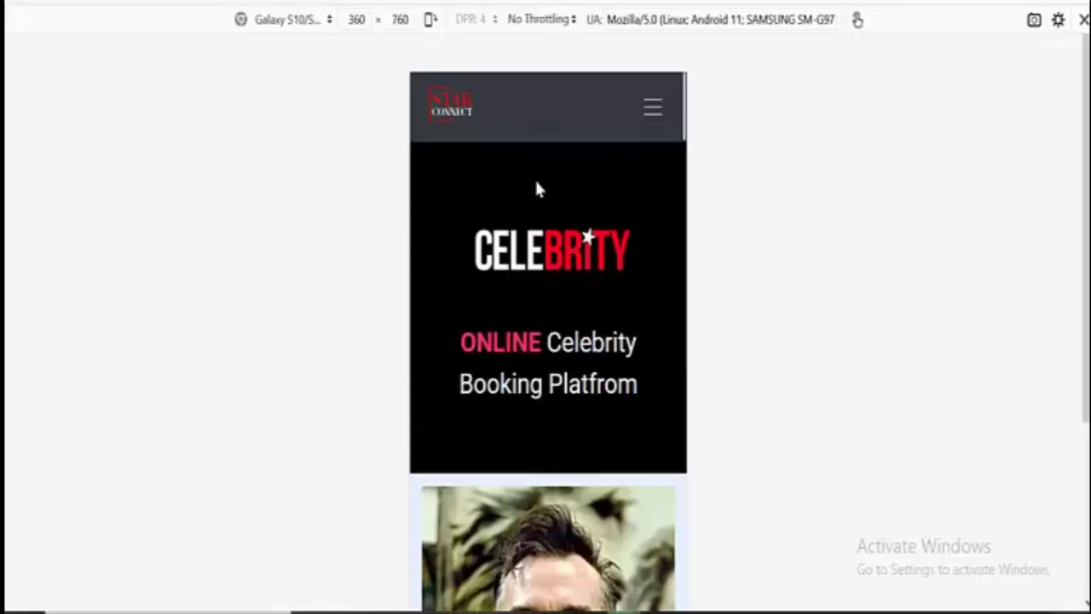
scroll(535, 177, "down", 7)
scroll(537, 245, "down", 20)
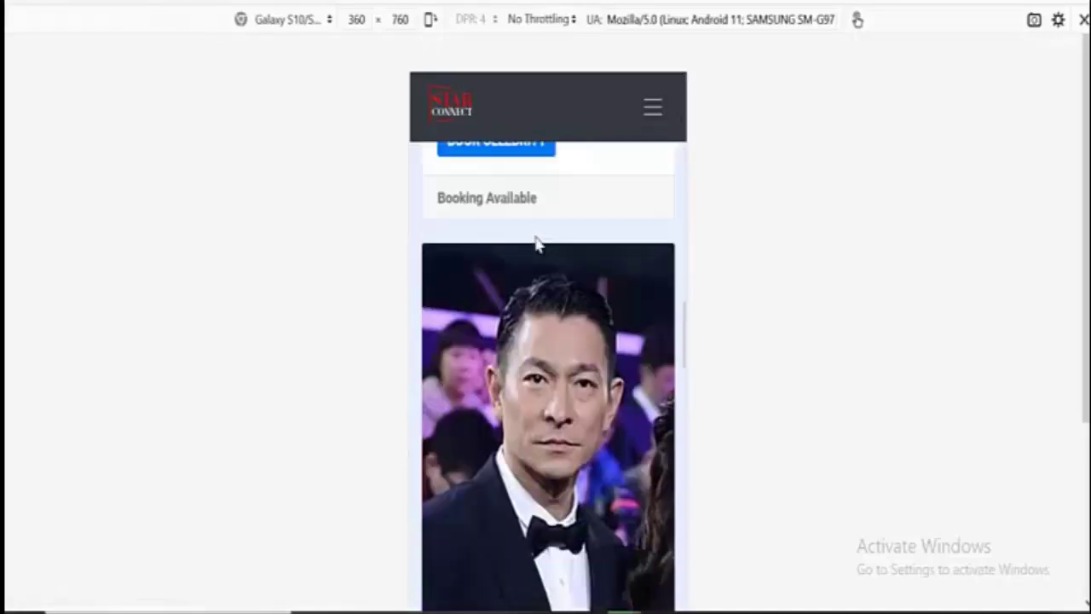
scroll(539, 242, "down", 15)
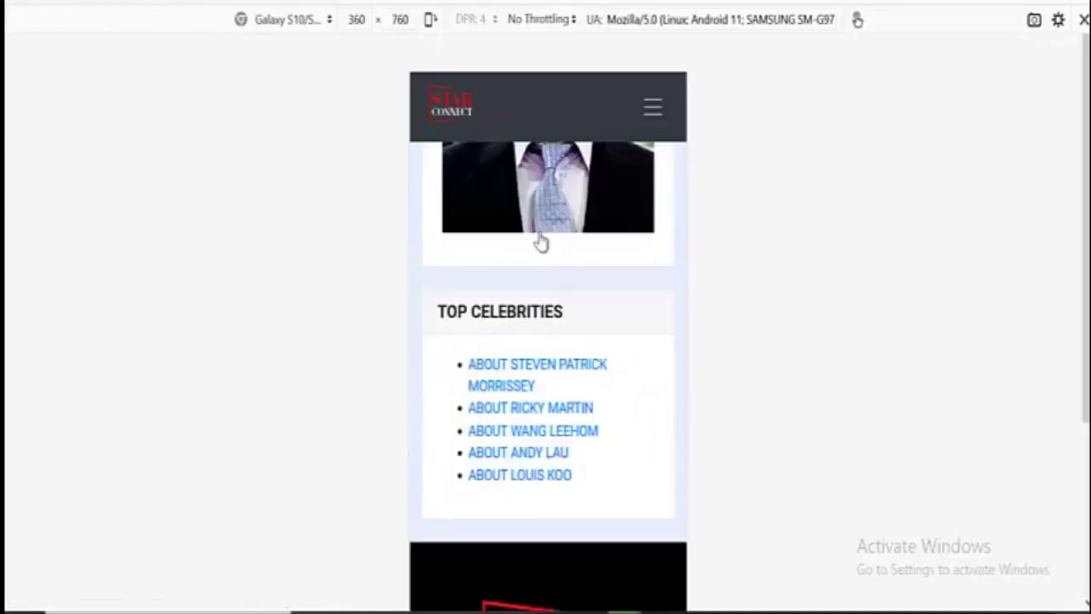
scroll(540, 241, "up", 5)
scroll(543, 237, "up", 15)
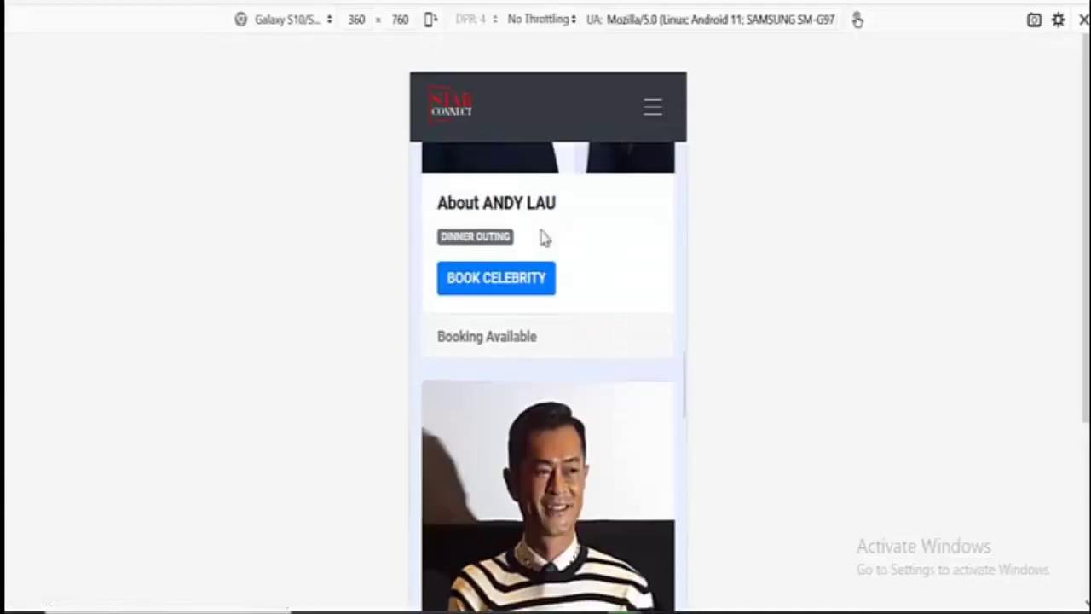
scroll(543, 237, "up", 5)
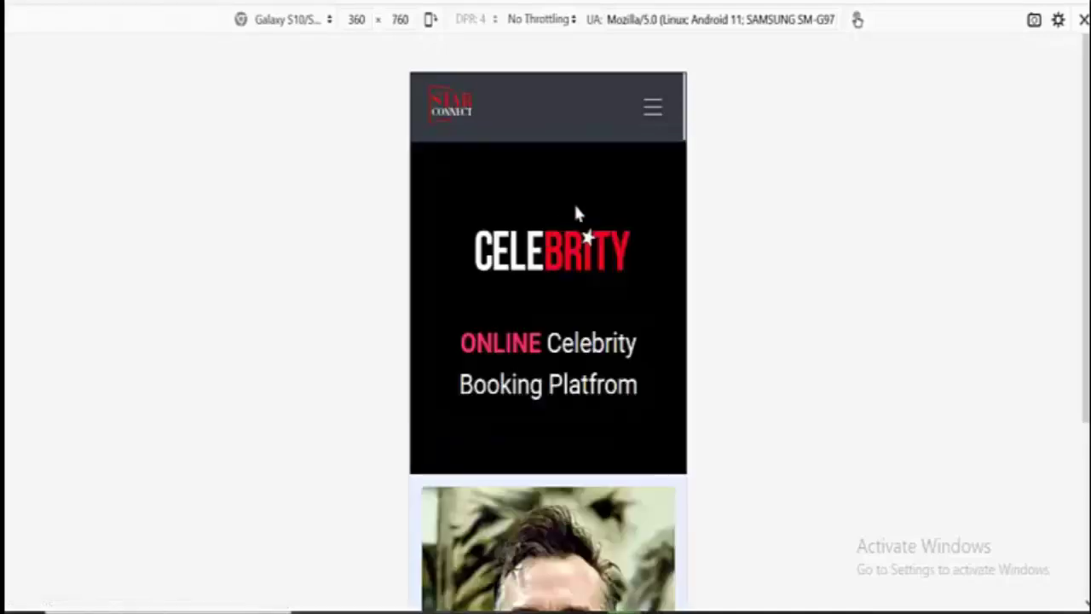
left_click(643, 118)
left_click(641, 111)
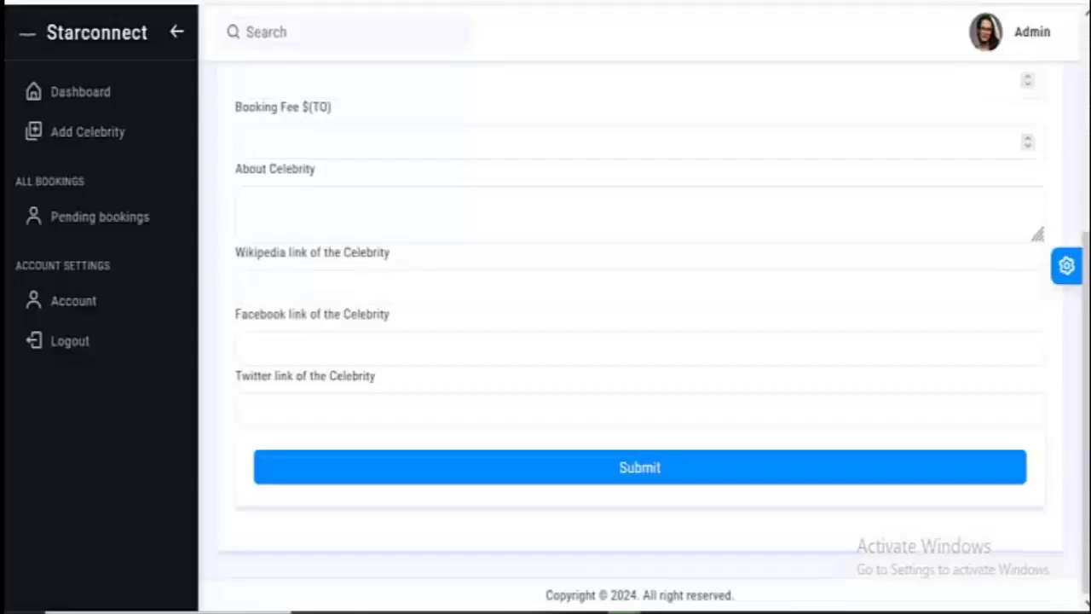
- Review the admin dashboard's celebrity list and check the edit page for Steven Patrick Morrissey, returning to the dashboard
scroll(434, 178, "up", 4)
left_click(118, 102)
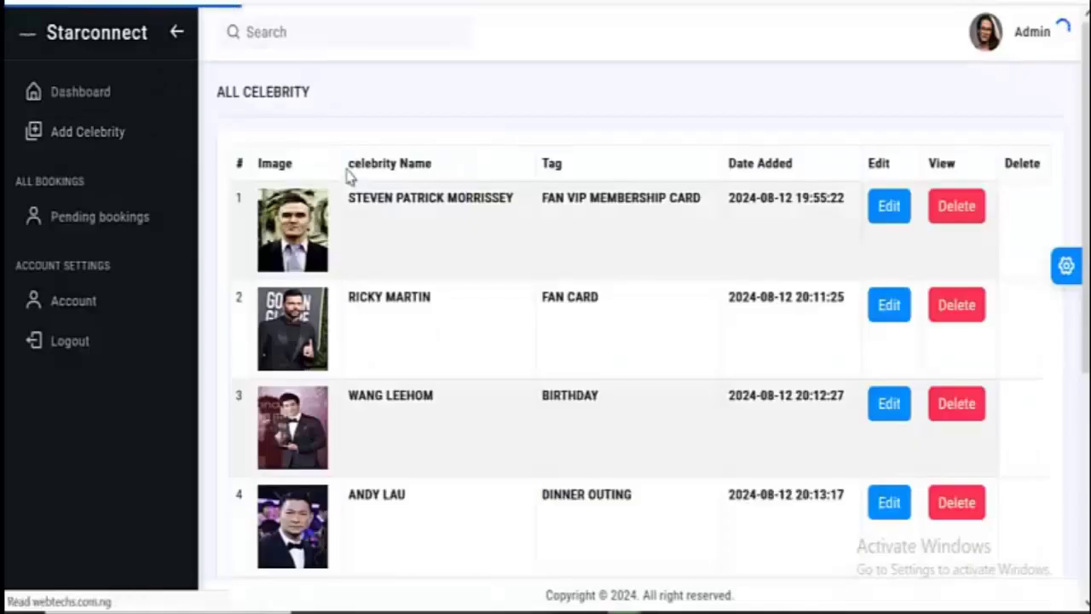
scroll(350, 174, "down", 4)
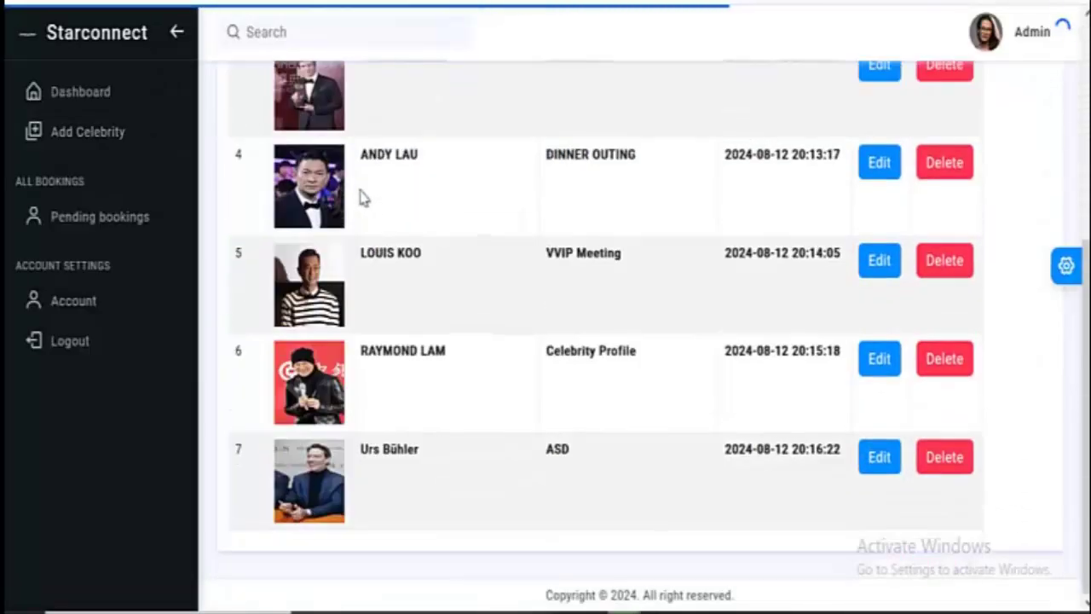
scroll(410, 215, "up", 4)
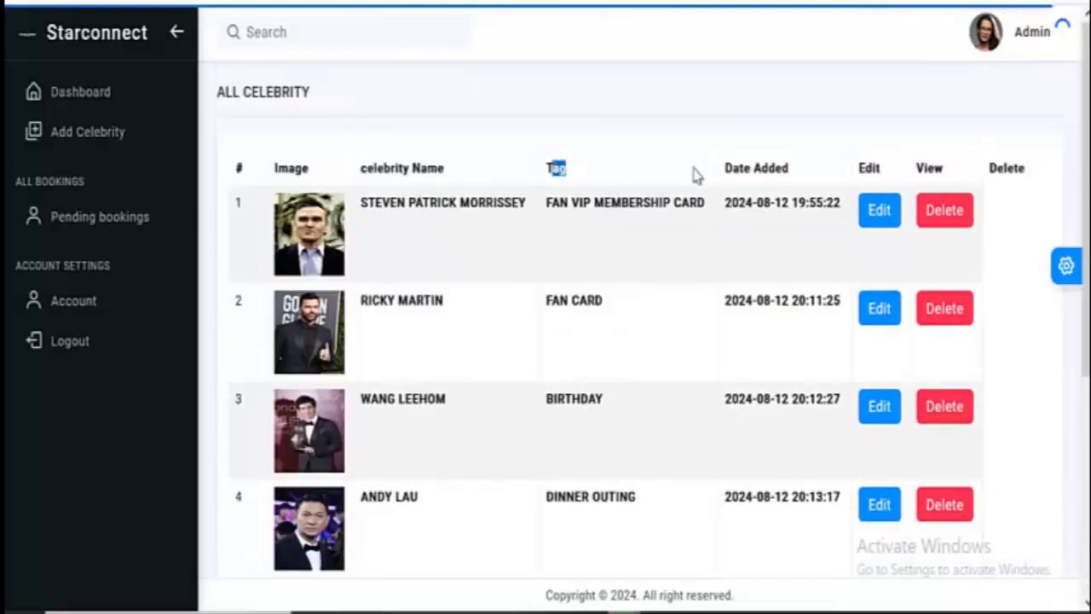
left_click(877, 213)
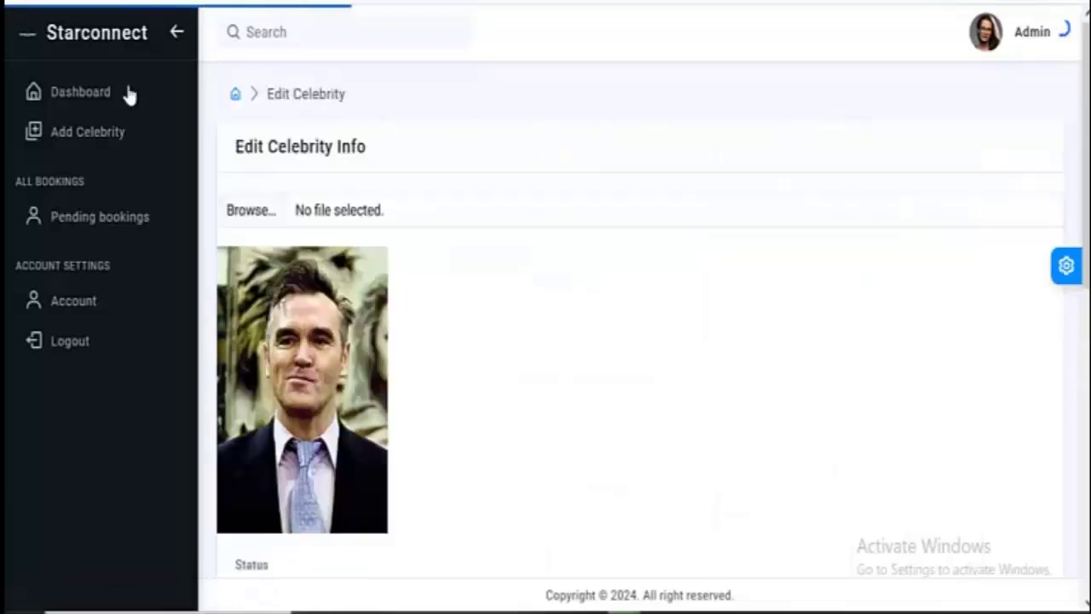
left_click(101, 99)
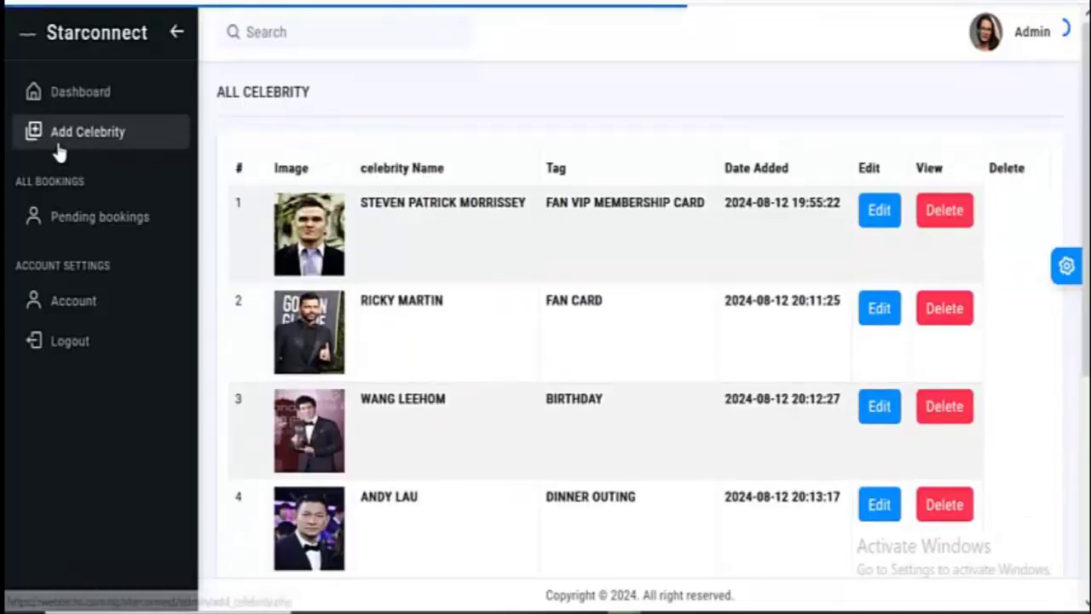
- Open the Add Celebrity form and go through its fields, from the celebrity name and booking fees to the Wikipedia, Facebook and Twitter links
left_click(59, 147)
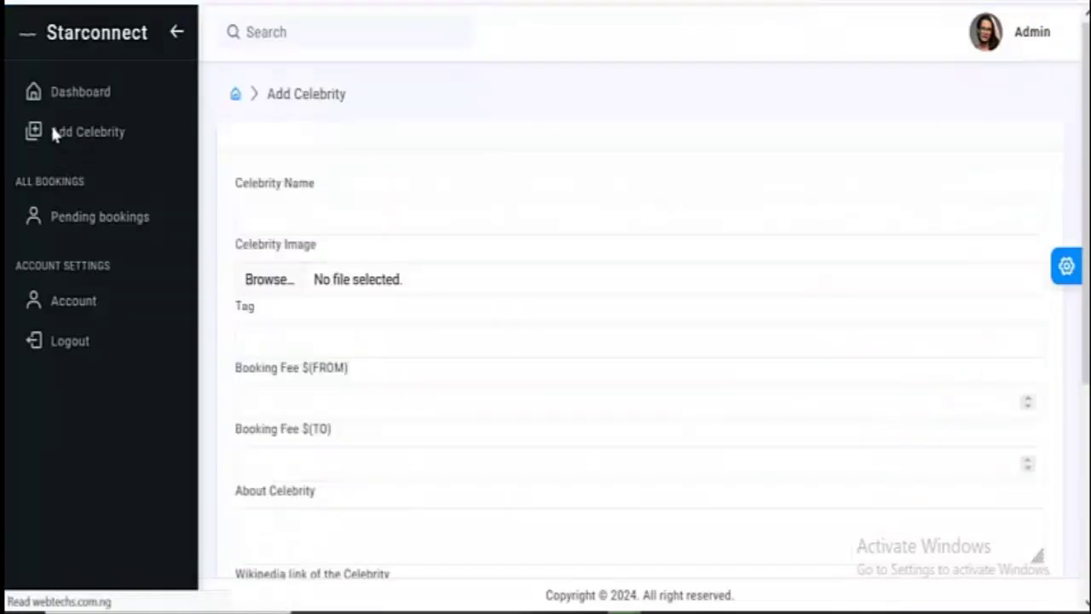
left_click(402, 226)
scroll(381, 351, "down", 2)
left_click(332, 298)
left_click(359, 364)
left_click(325, 296)
left_click(337, 357)
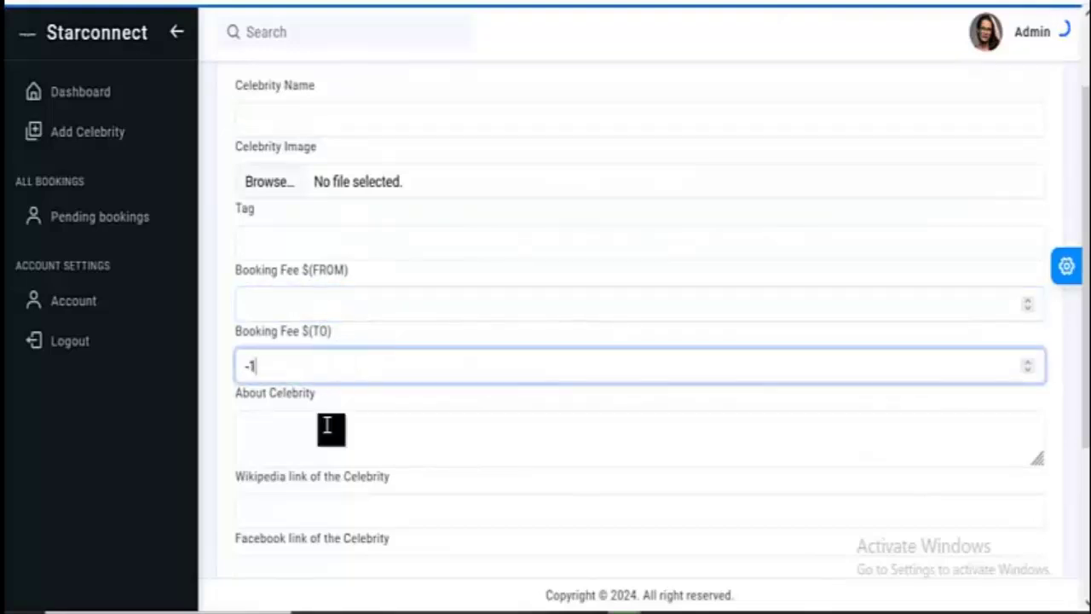
left_click(330, 426)
scroll(331, 426, "down", 3)
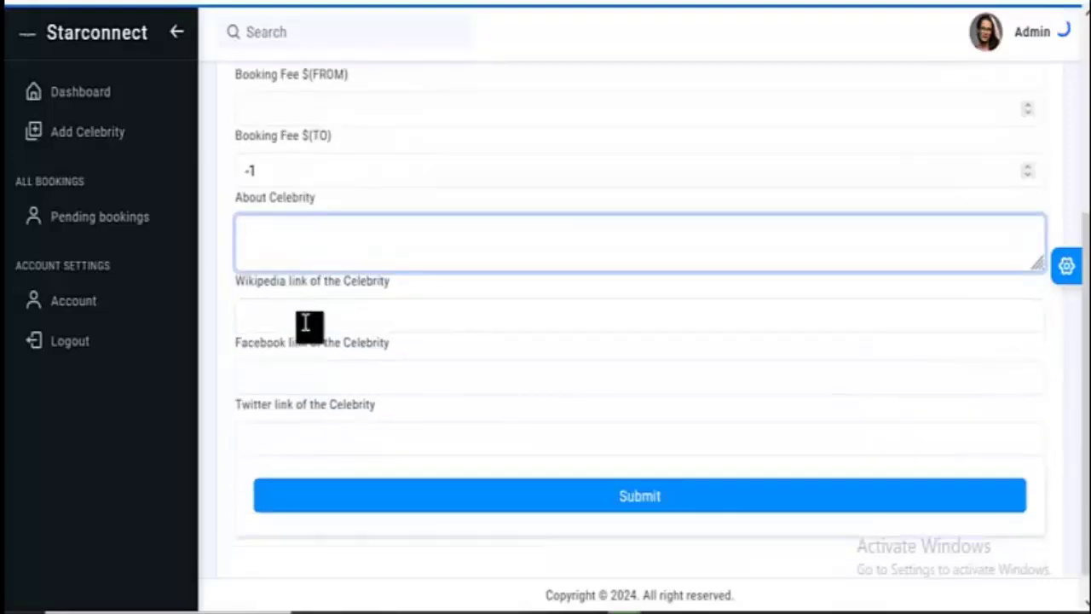
left_click(309, 324)
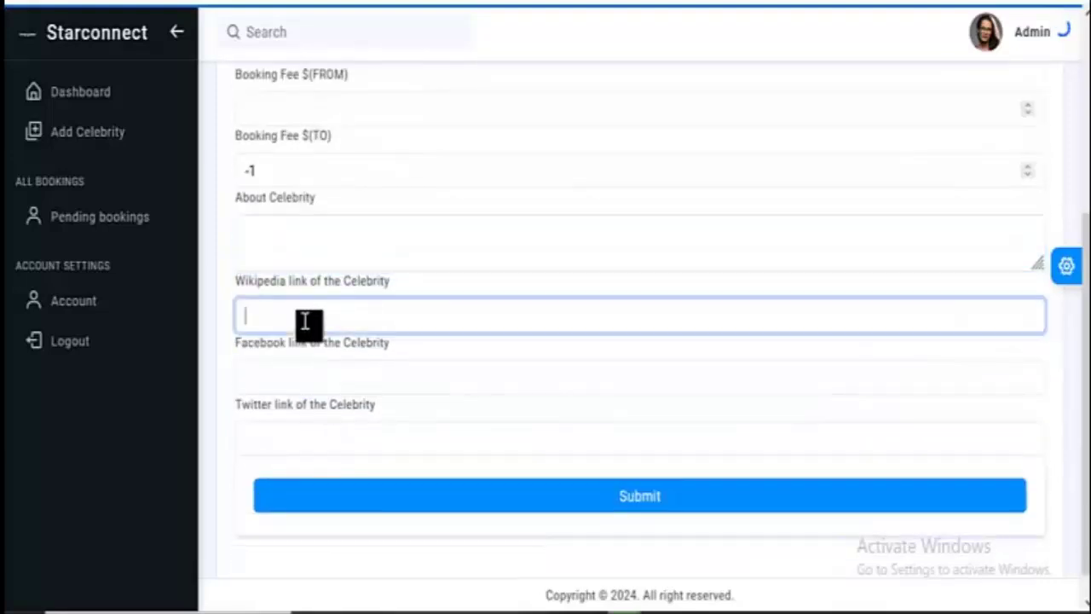
left_click(332, 383)
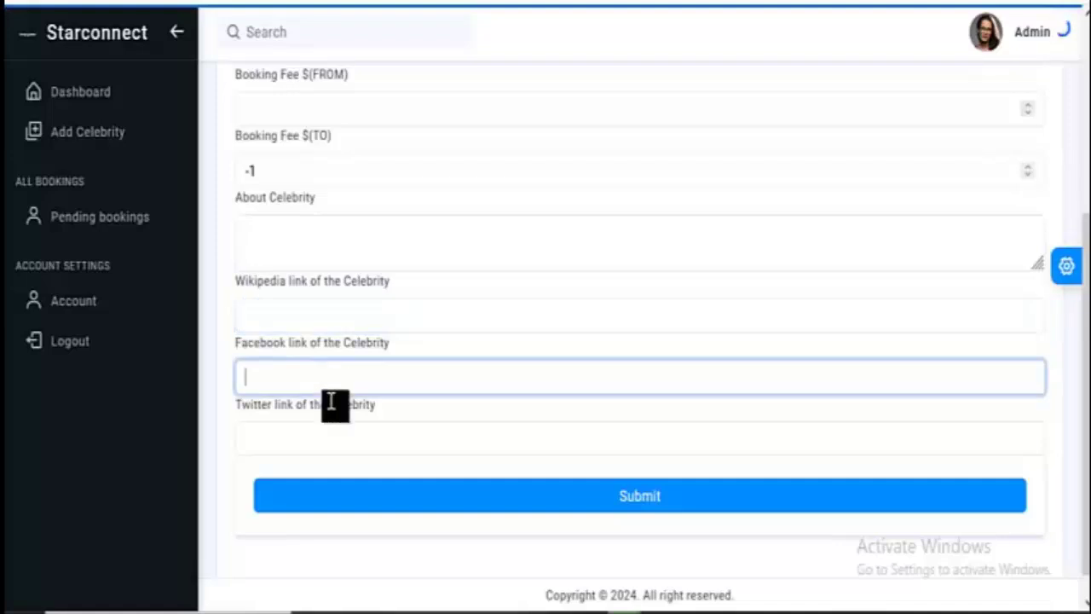
left_click(331, 427)
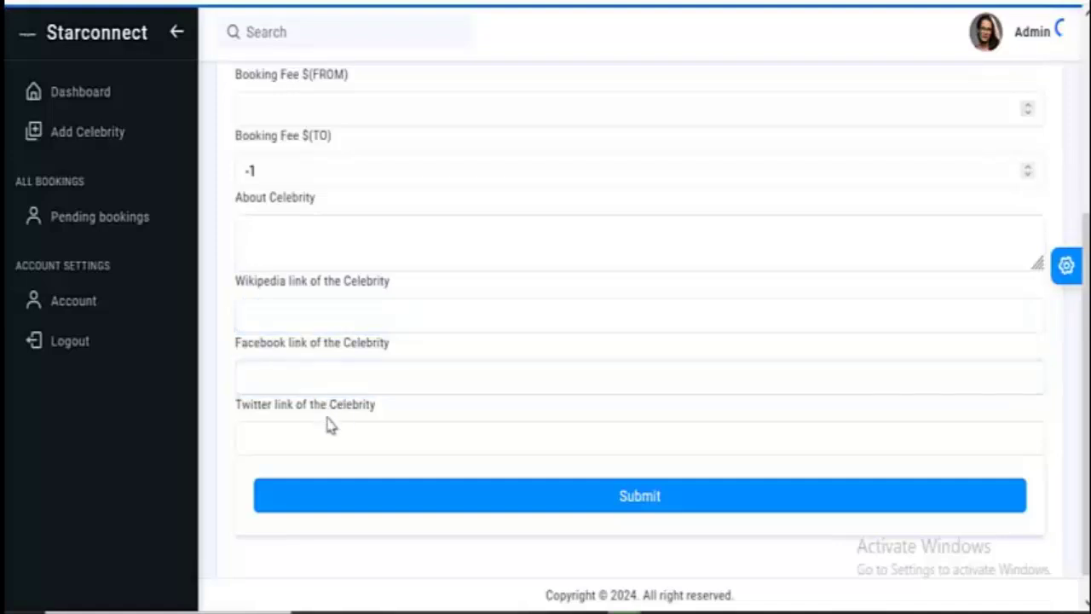
- Open the pending bookings and review the submitted names, e-mails, booking types, comments and dates
left_click(125, 220)
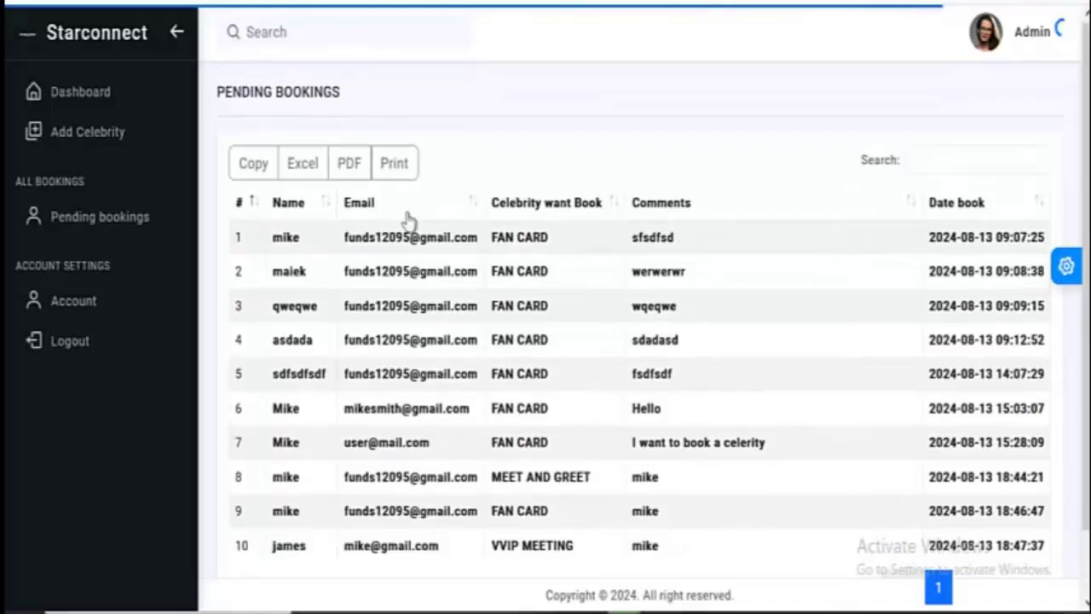
scroll(407, 223, "down", 1)
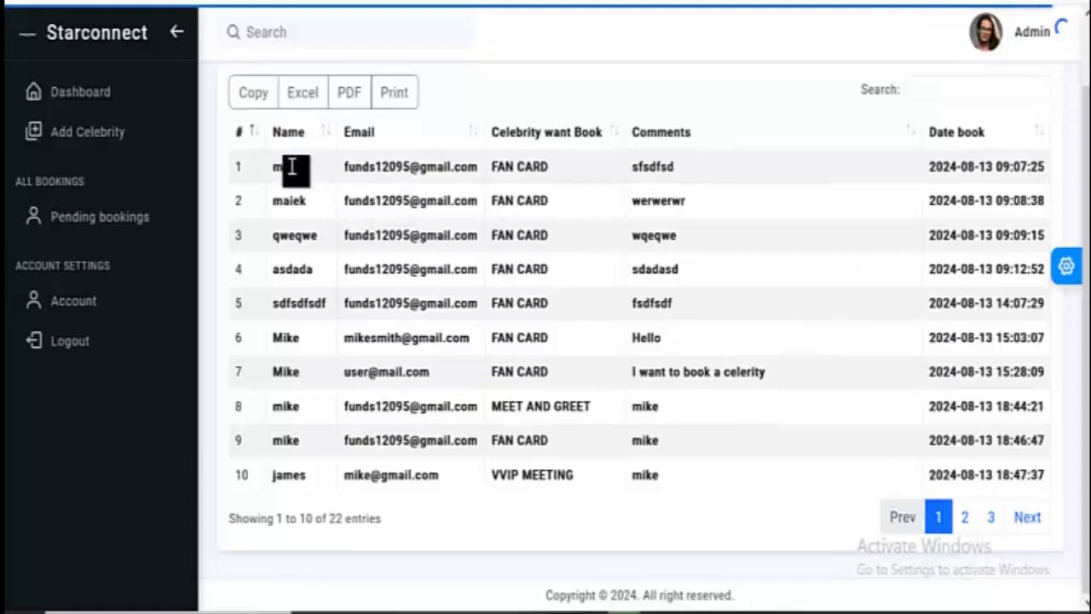
scroll(514, 268, "up", 1)
scroll(508, 299, "down", 1)
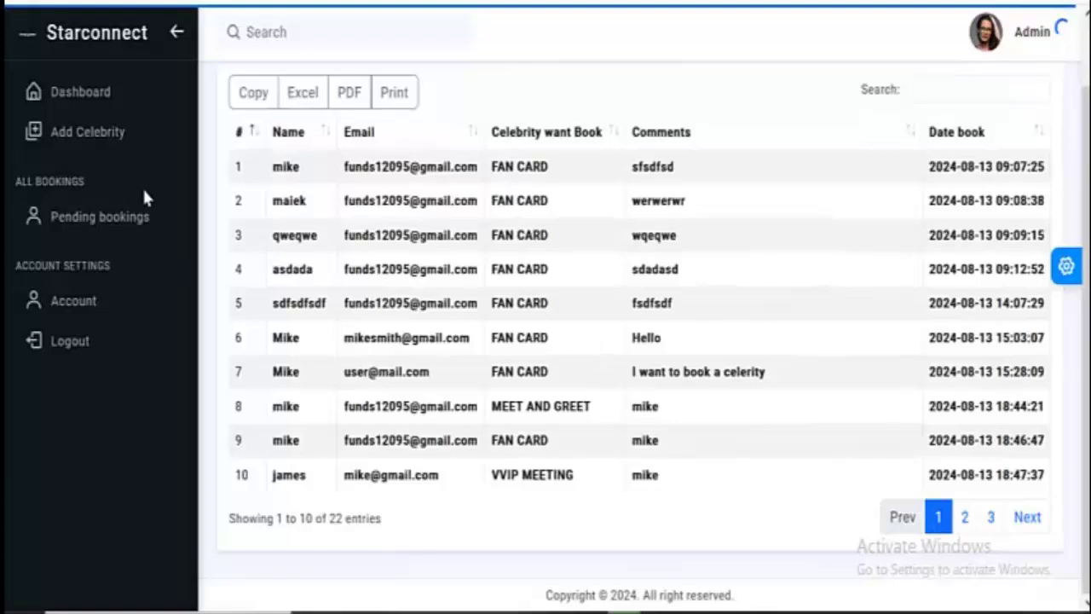
- Open the admin account settings, check the admin name and password fields, and return to the celebrity dashboard
left_click(70, 307)
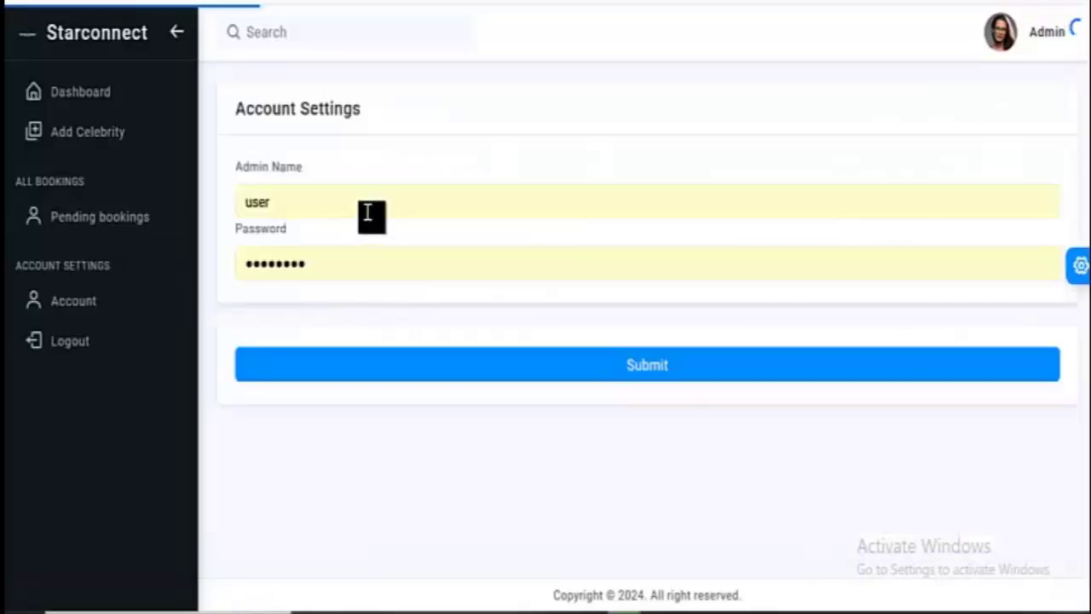
left_click(326, 201)
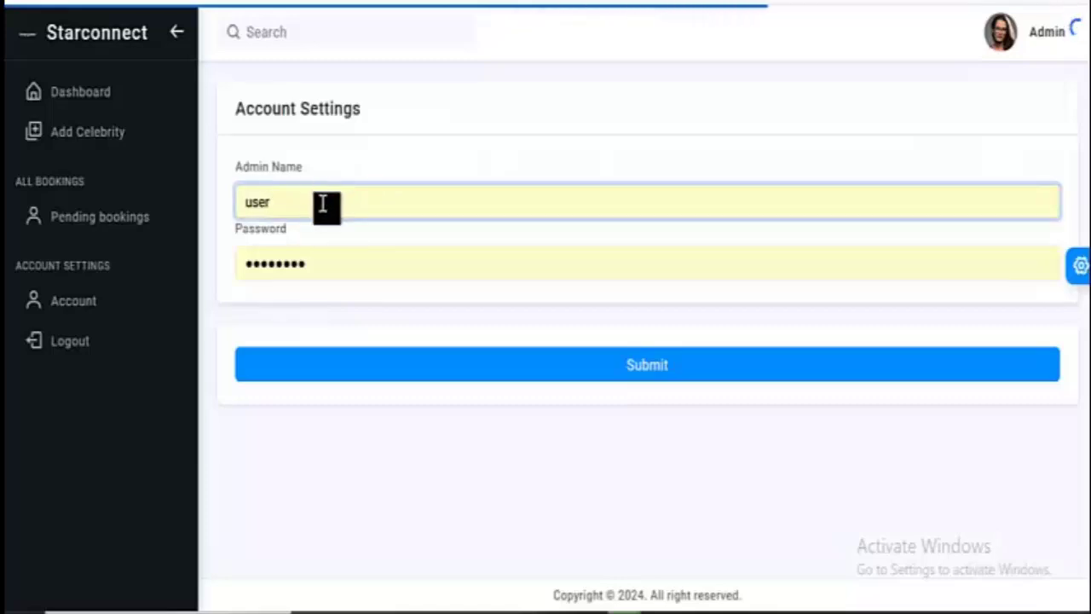
left_click(340, 266)
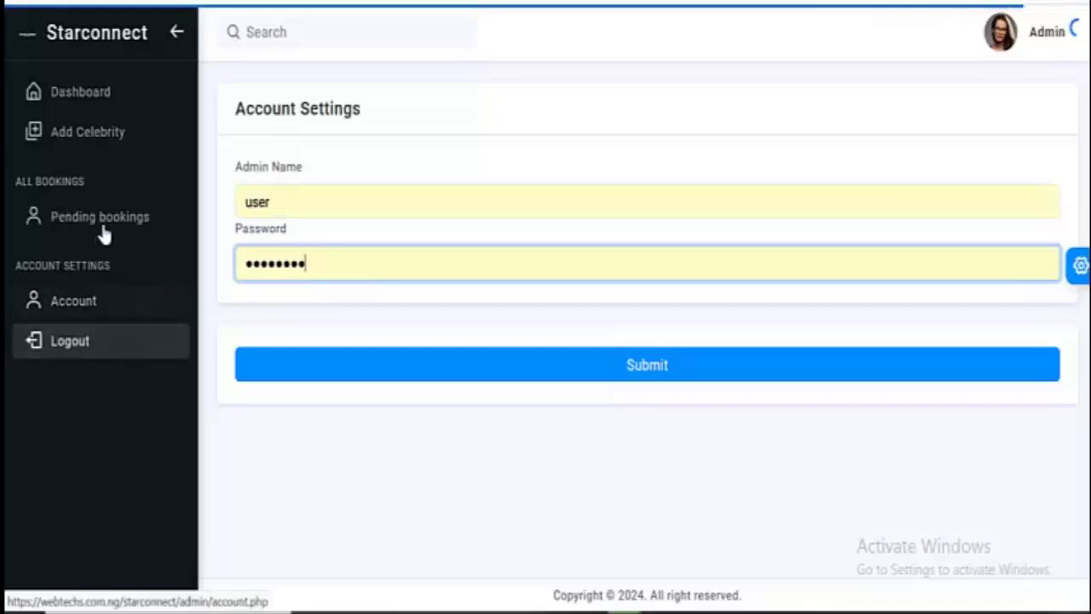
left_click(92, 109)
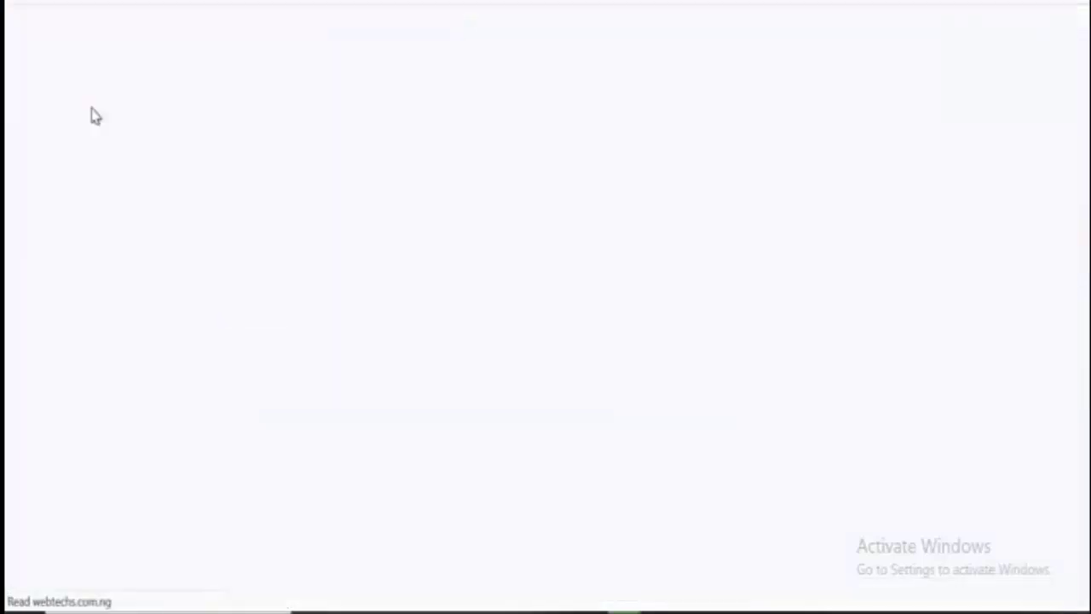
left_click(92, 115)
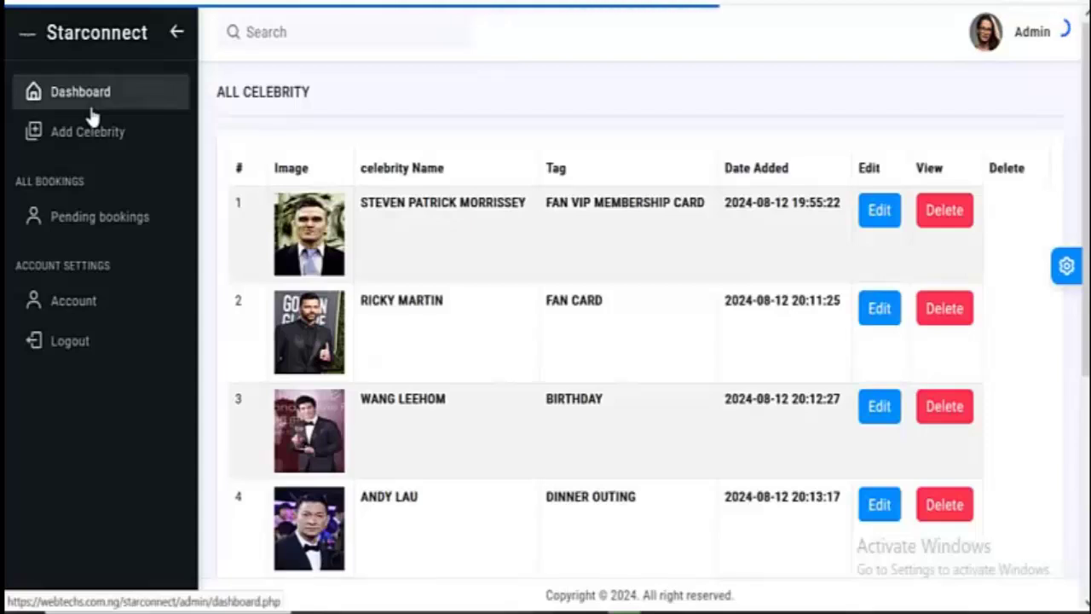
- Start a new celebrity entry named "user test" and attach the image 6e3ba88fd97d2484.jpg
left_click(94, 148)
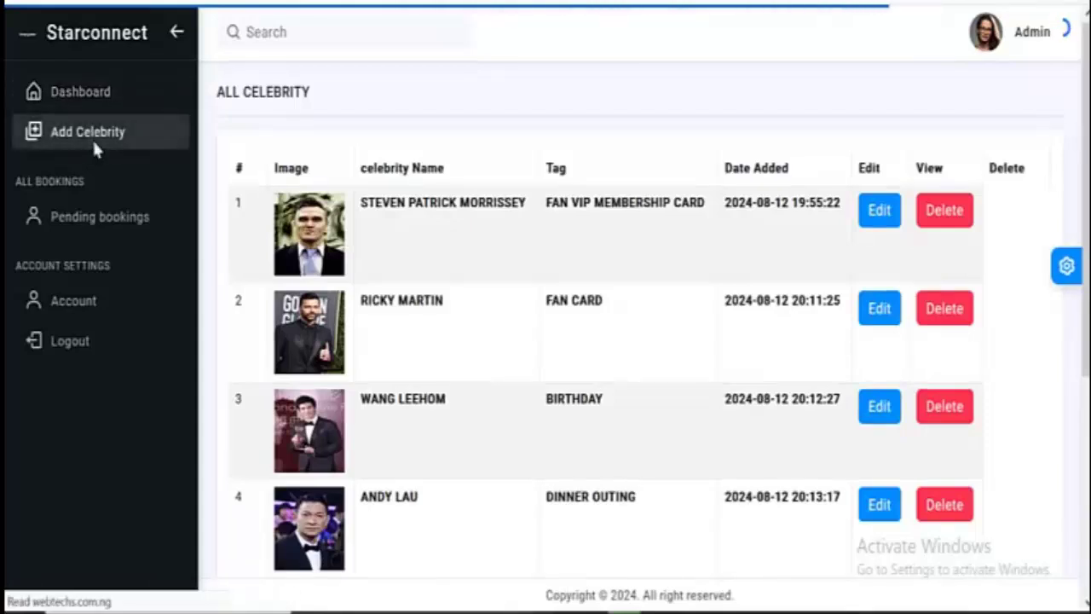
left_click(275, 213)
type("user test")
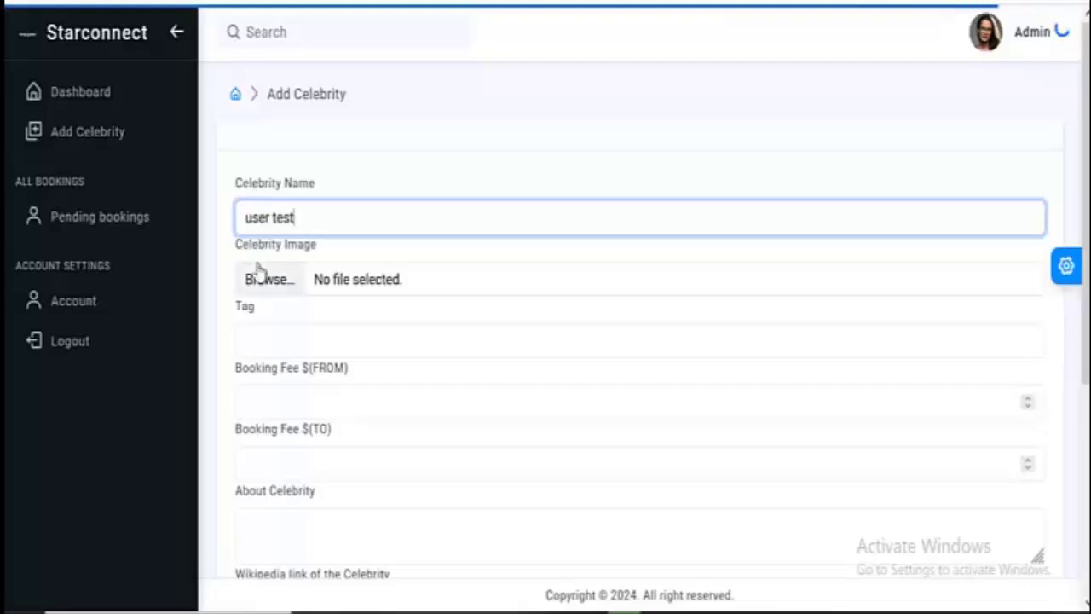
left_click(261, 274)
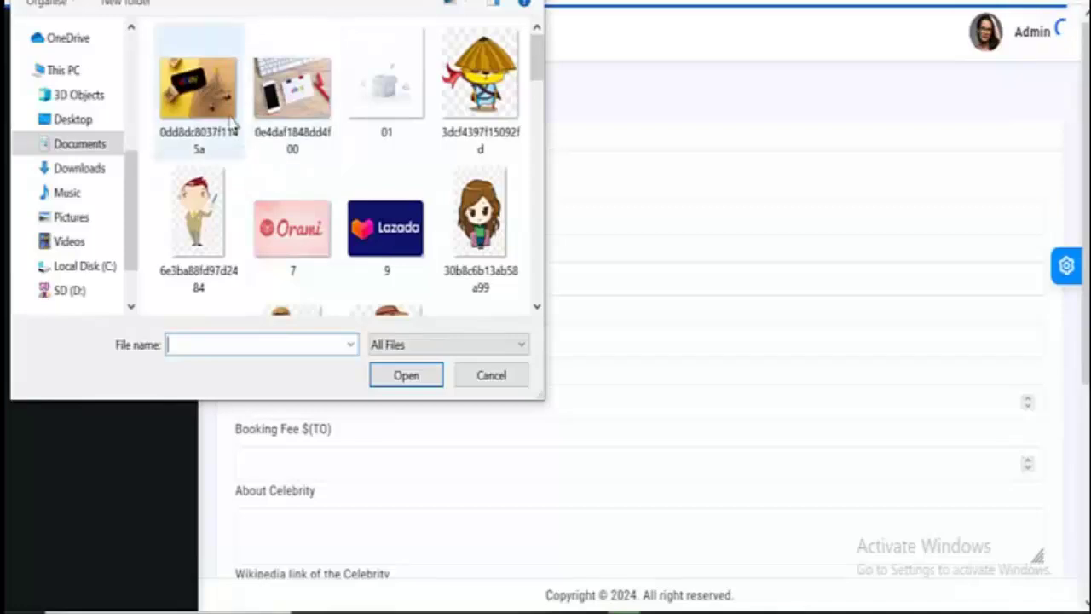
left_click(230, 214)
left_click(394, 376)
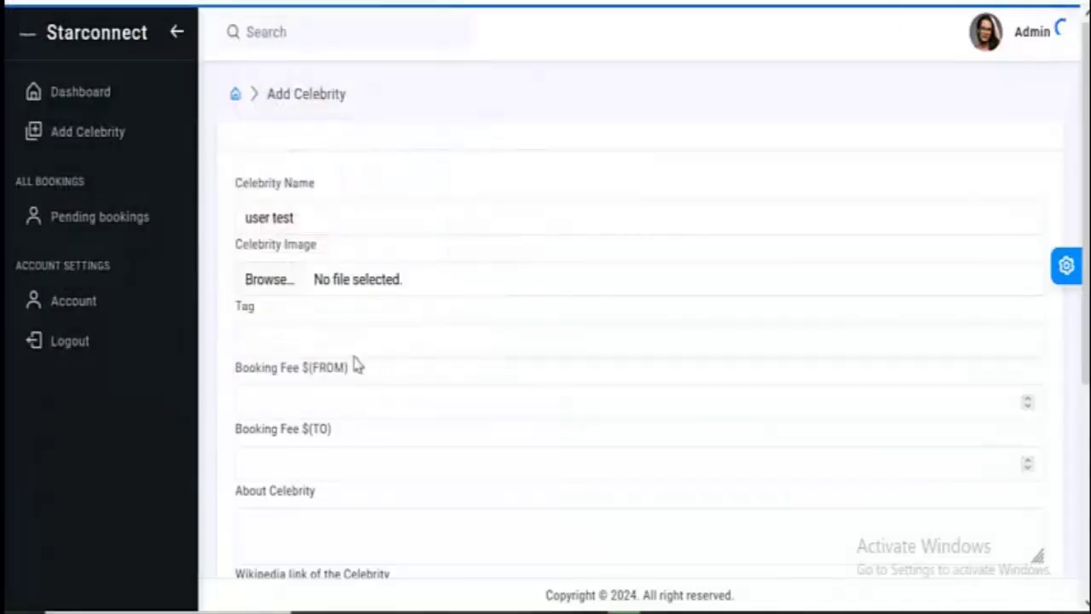
- Set the new celebrity's tag to "meet and greet" and the booking fee range from $1000 to $5000
left_click(341, 349)
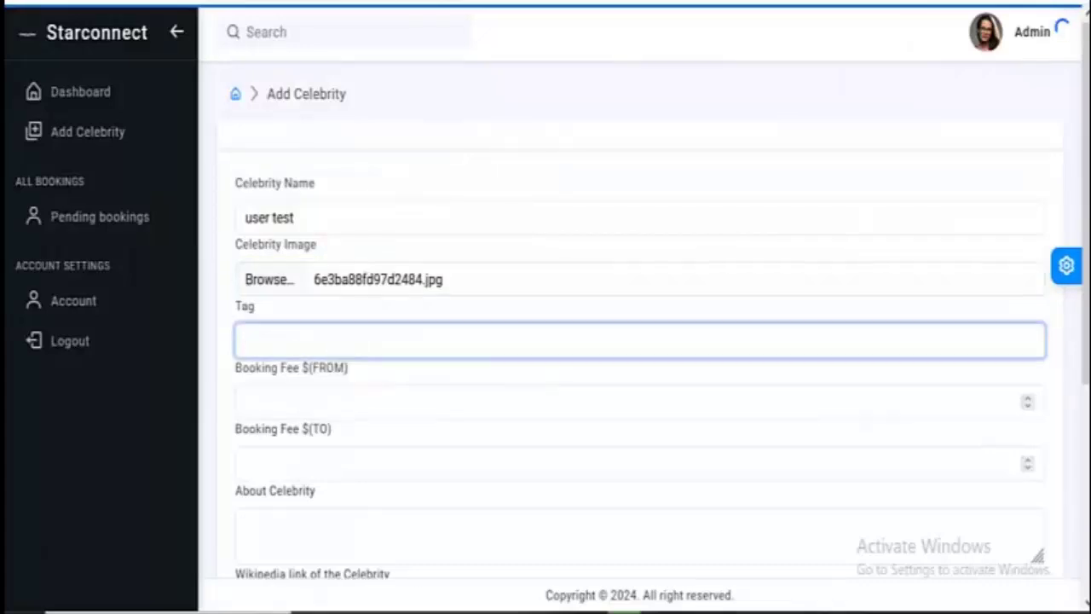
type("meat")
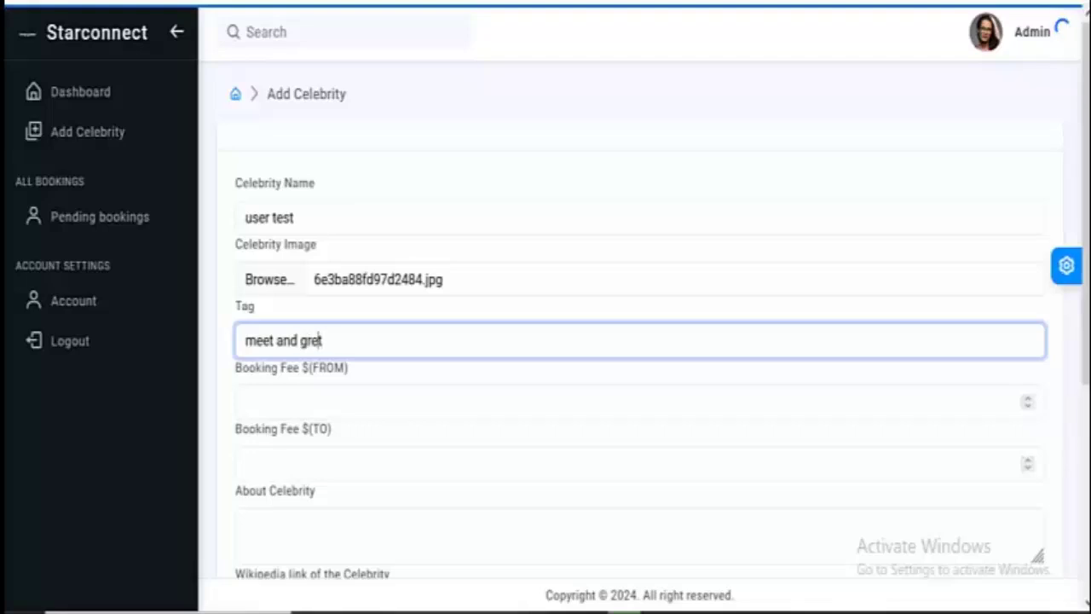
scroll(329, 340, "down", 4)
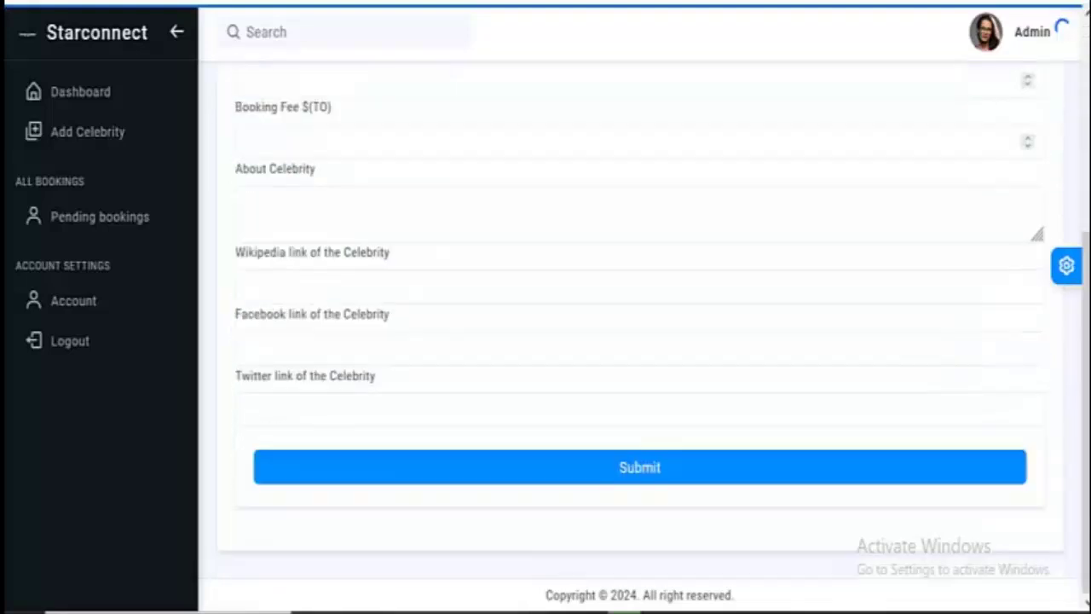
scroll(287, 178, "up", 2)
scroll(271, 271, "down", 1)
scroll(271, 272, "down", 1)
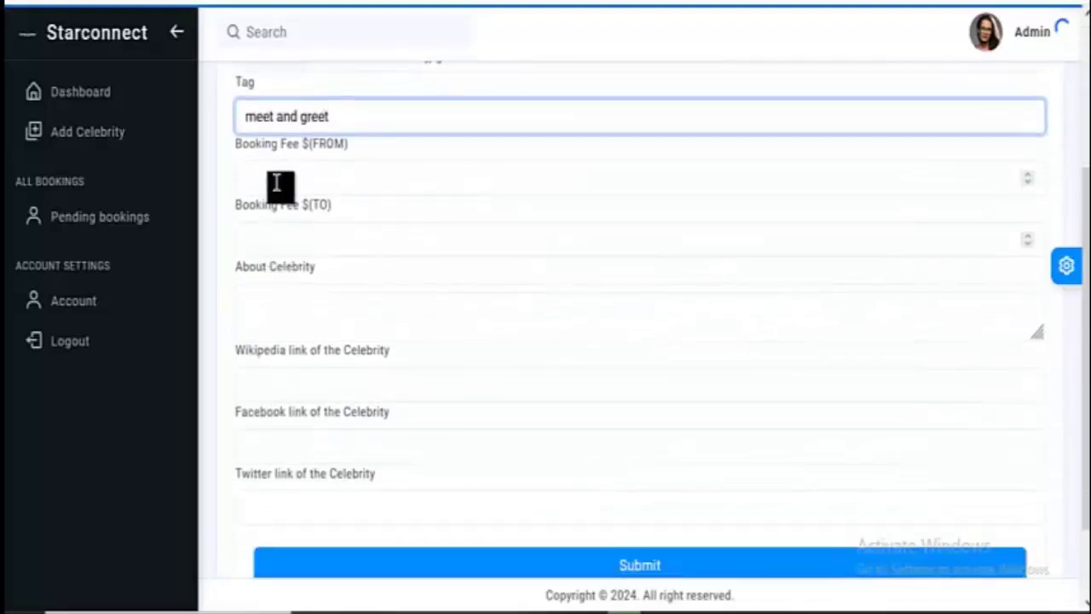
left_click(274, 180)
type("1000")
left_click(287, 244)
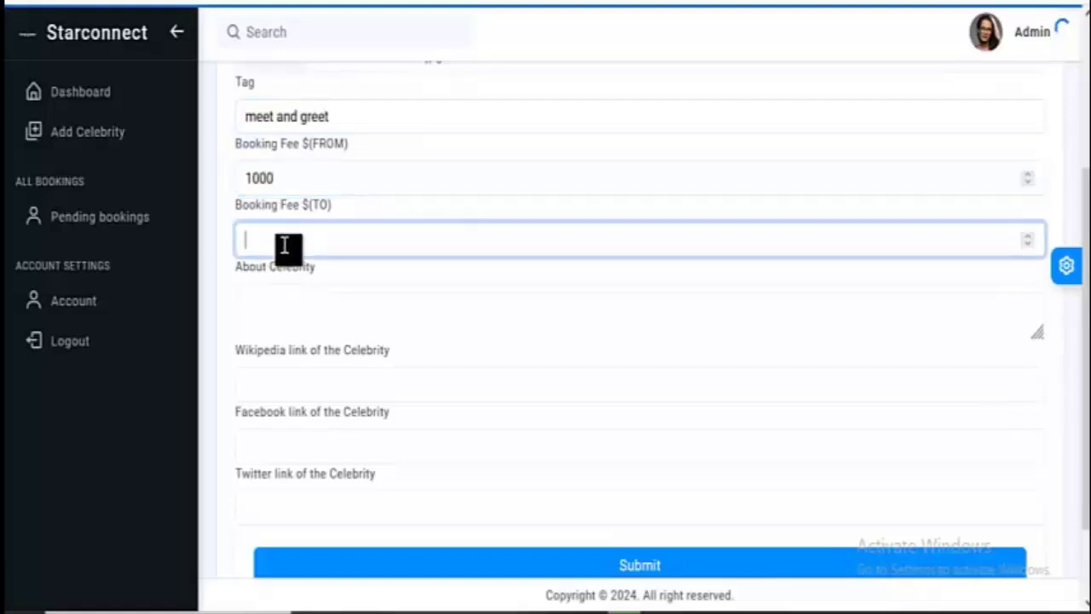
type("50000")
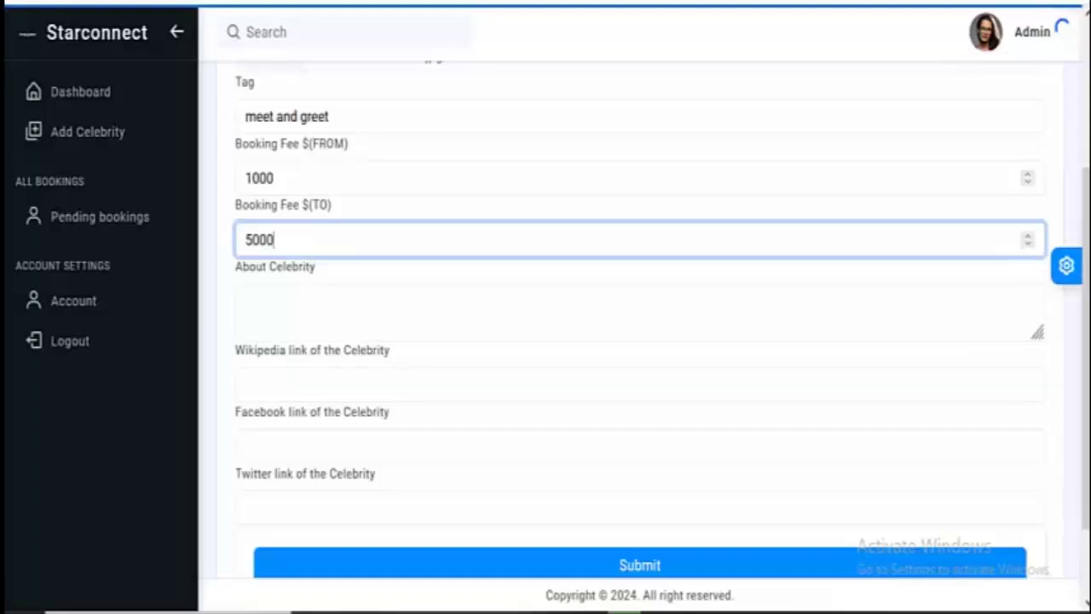
- Enter "upcoming celebrity" as the description about the new celebrity
left_click(300, 314)
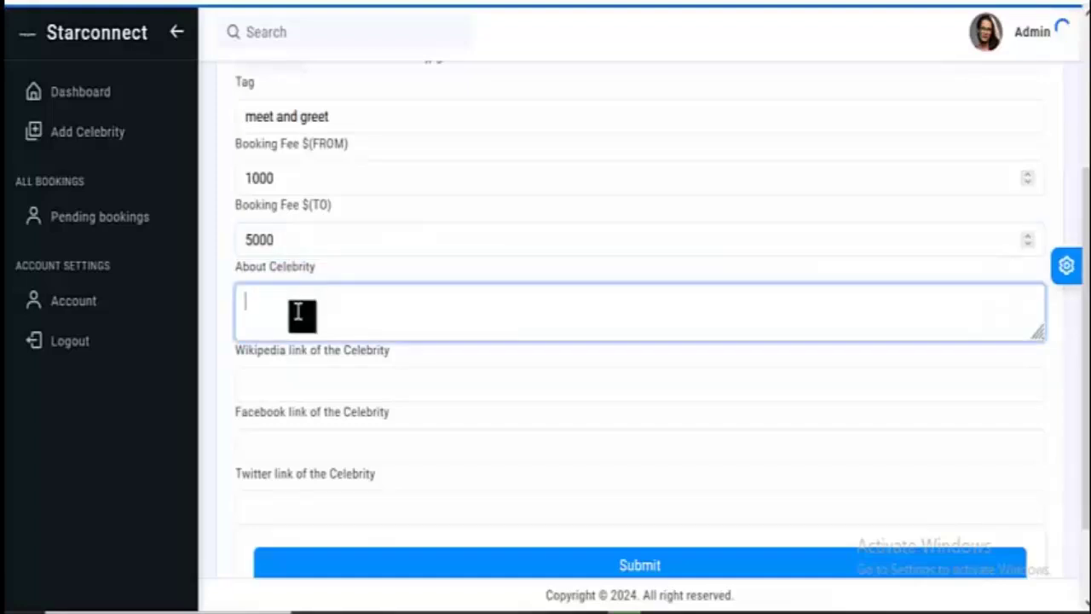
type("u")
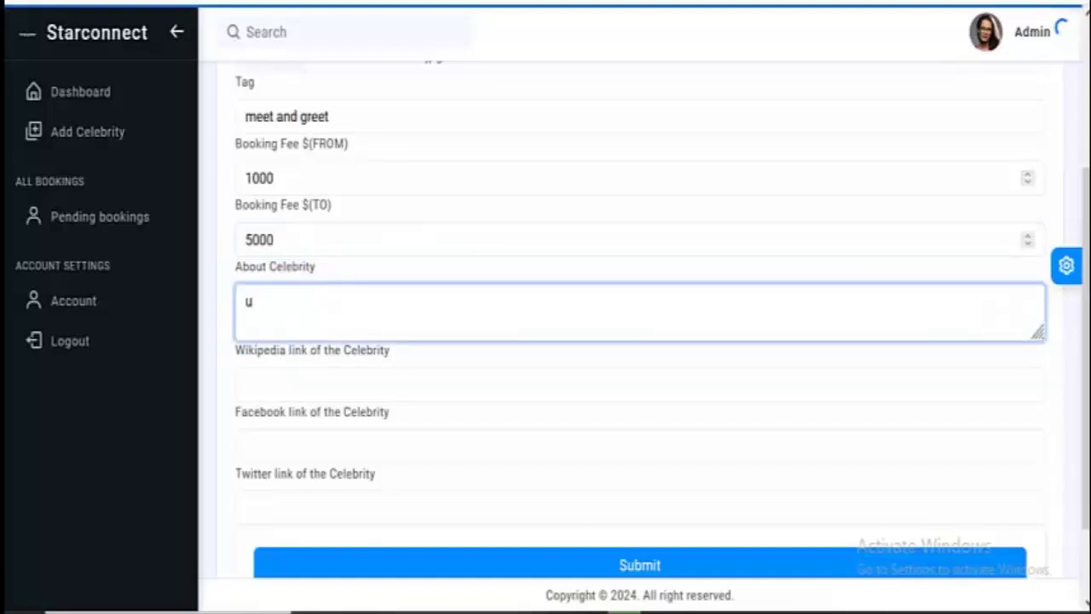
type("pcoing")
key("BackSpace")
key("BackSpace")
key("BackSpace")
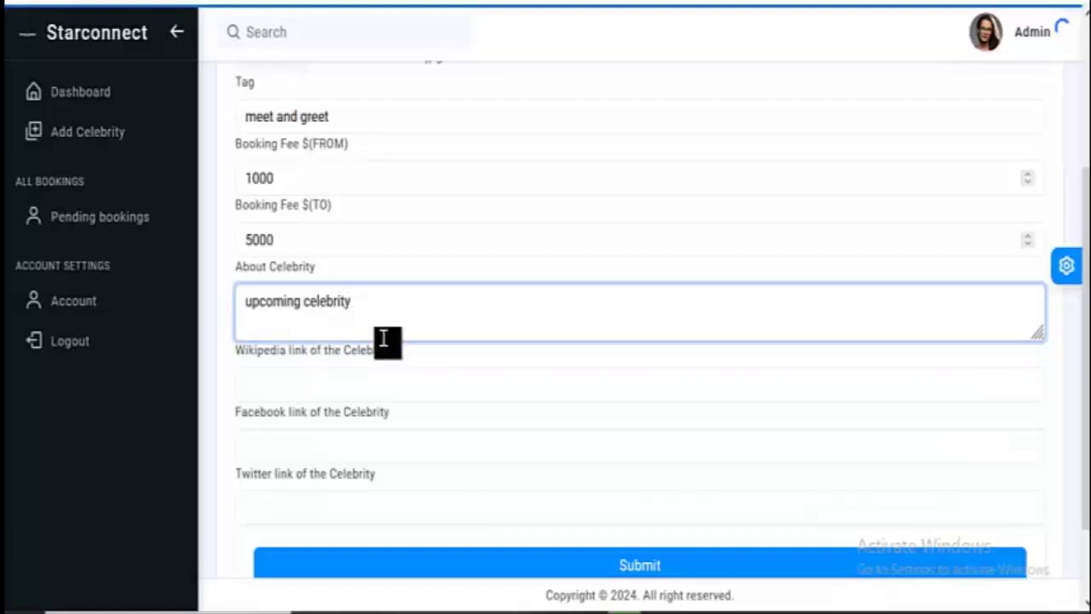
- Enter wikipedia.com as the new celebrity's Wikipedia link, closing the developer tools opened along the way
left_click(356, 375)
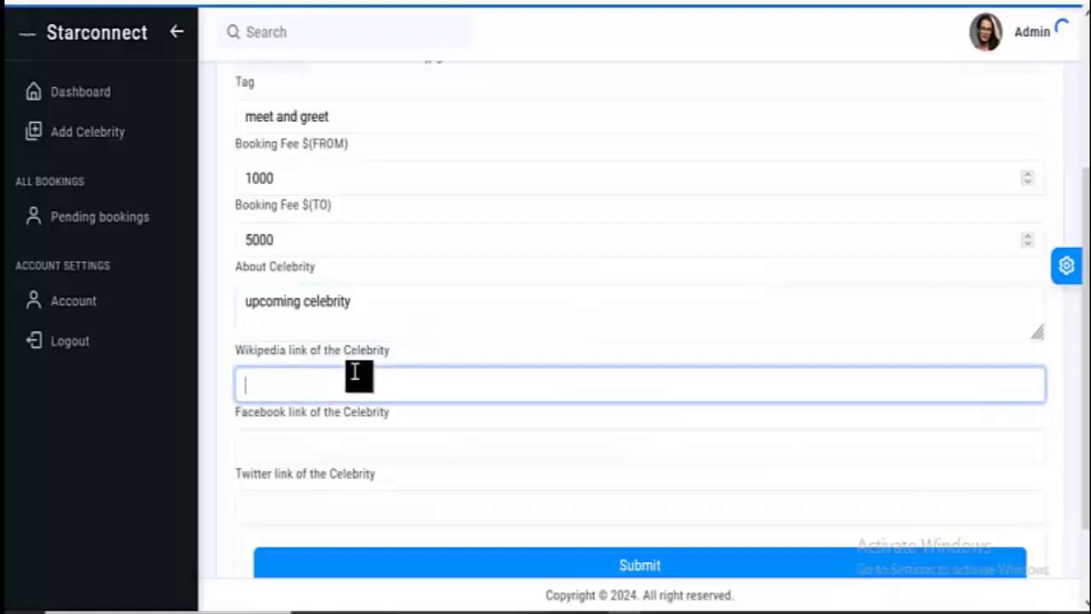
type("w")
right_click(356, 375)
key("y")
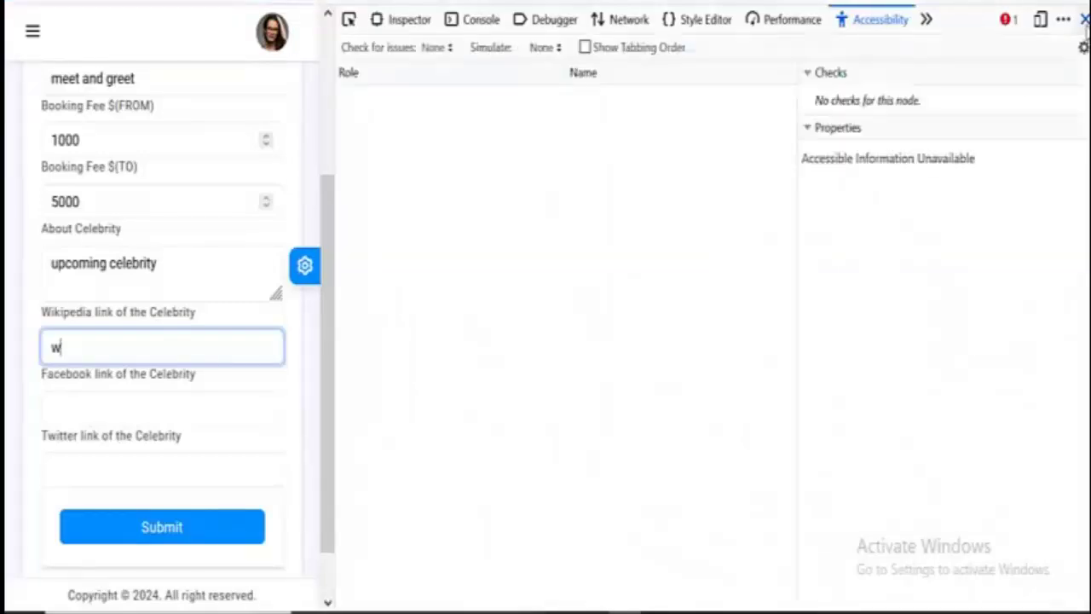
left_click(1084, 21)
left_click(283, 386)
type("ikipedia.com")
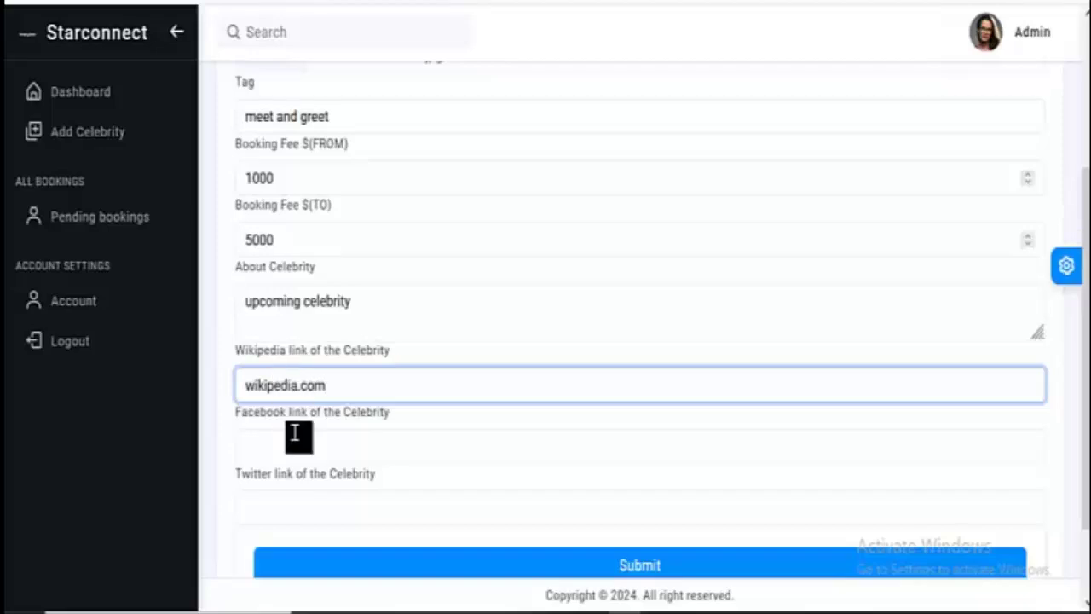
- Enter facebook.com and twitter.com as the Facebook and Twitter links and submit the new celebrity
left_click(294, 437)
type("facebook.com")
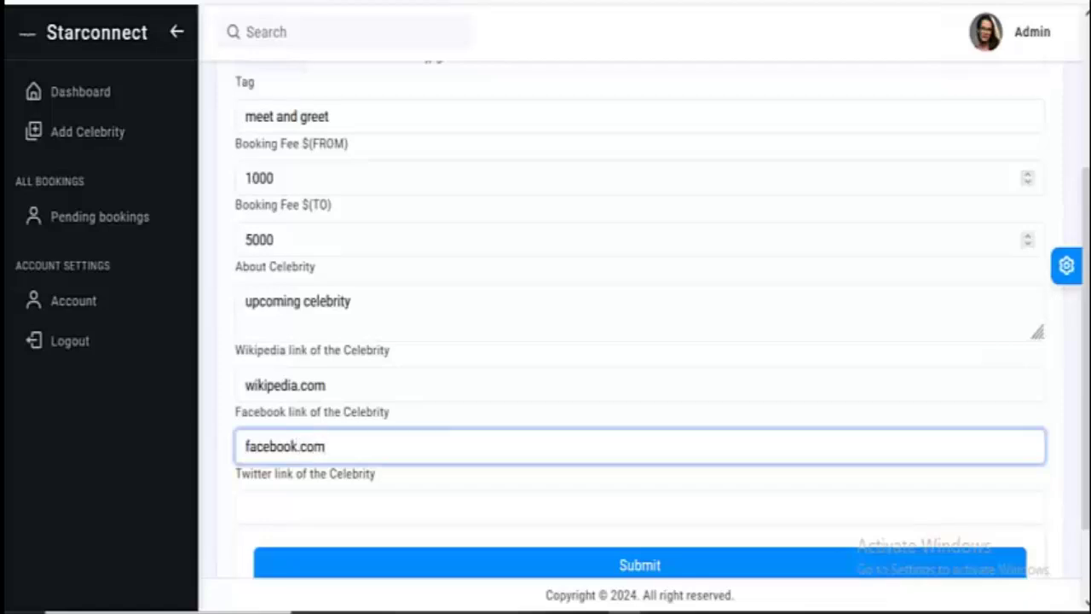
left_click(334, 501)
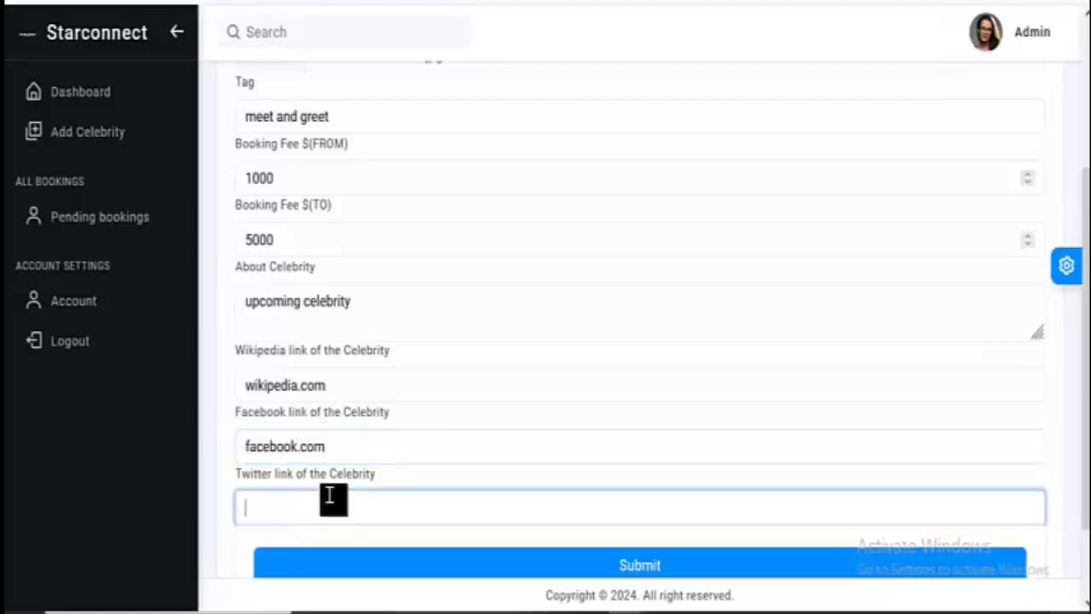
left_click(335, 452)
left_click(366, 384)
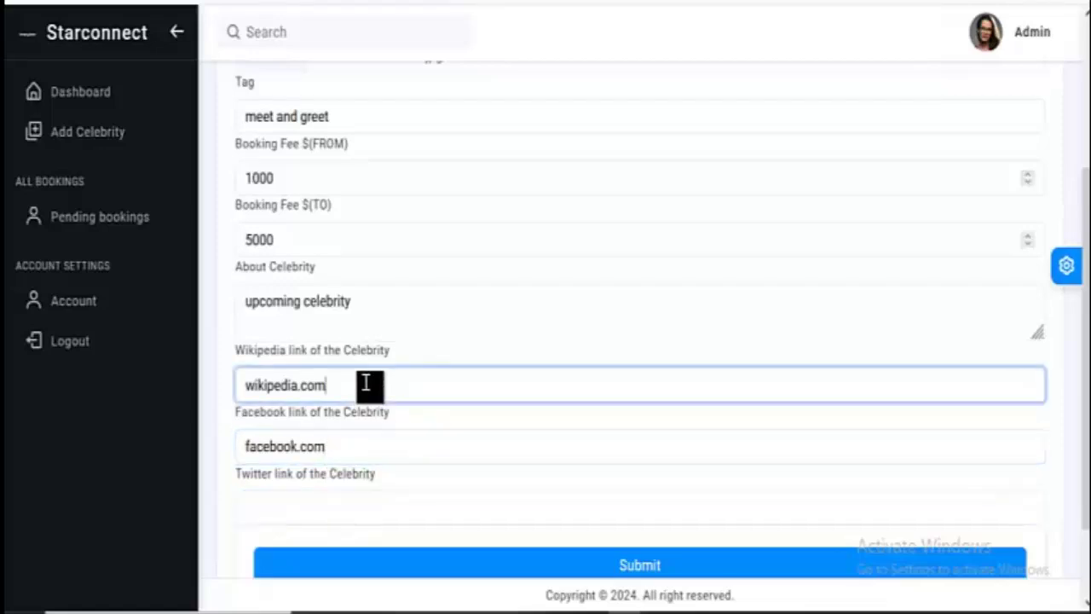
left_click(343, 495)
left_click(317, 509)
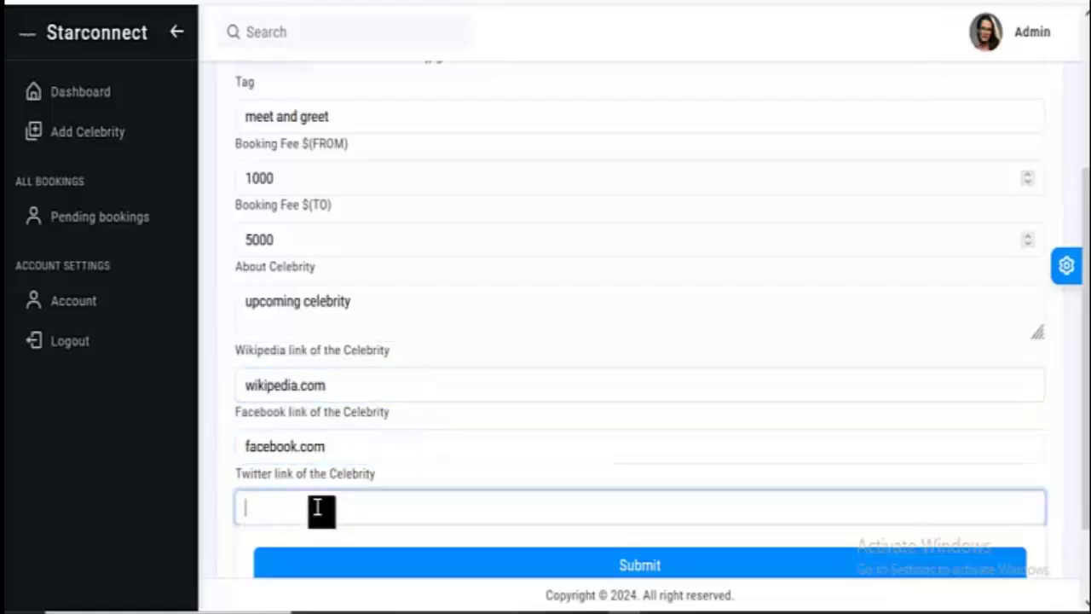
type("twitter.com")
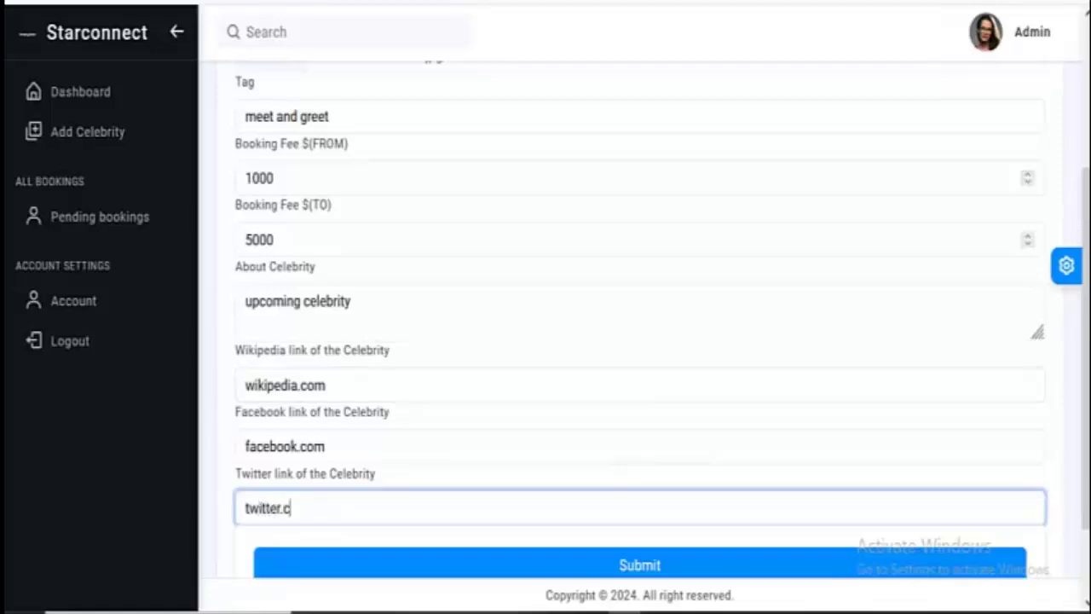
left_click(413, 576)
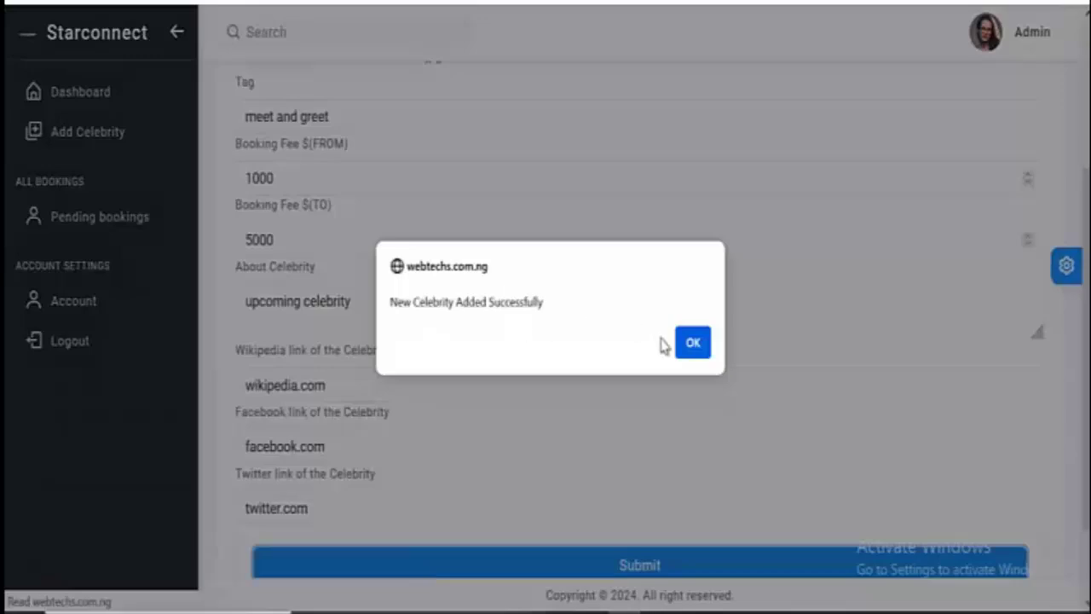
left_click(691, 350)
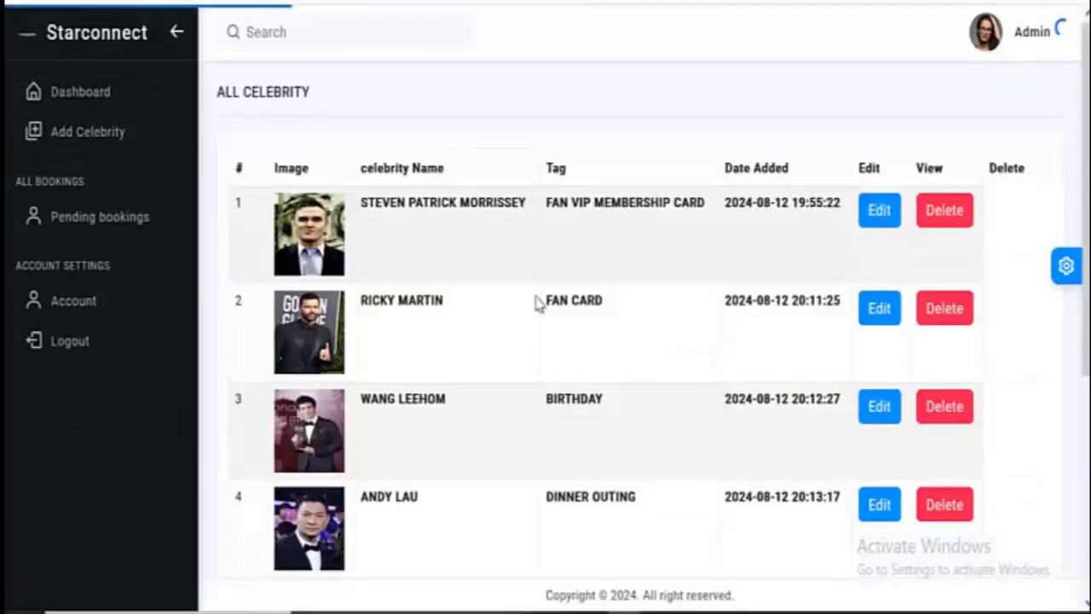
- Review the full celebrity list in the admin dashboard, from the first entry down to the newly added user test
scroll(463, 334, "down", 4)
scroll(444, 362, "up", 4)
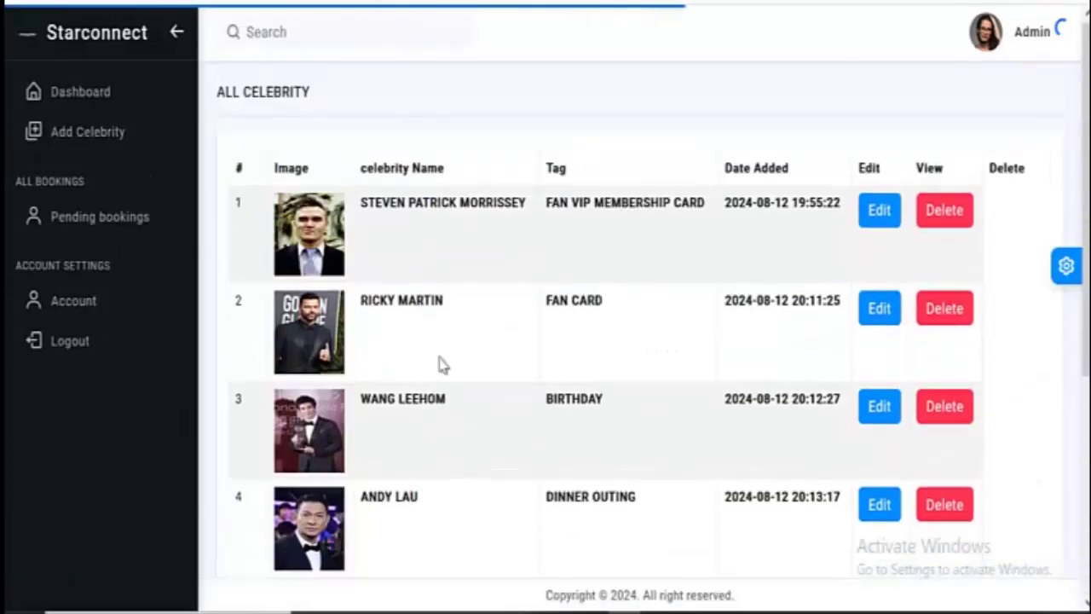
scroll(441, 364, "down", 4)
scroll(440, 360, "up", 4)
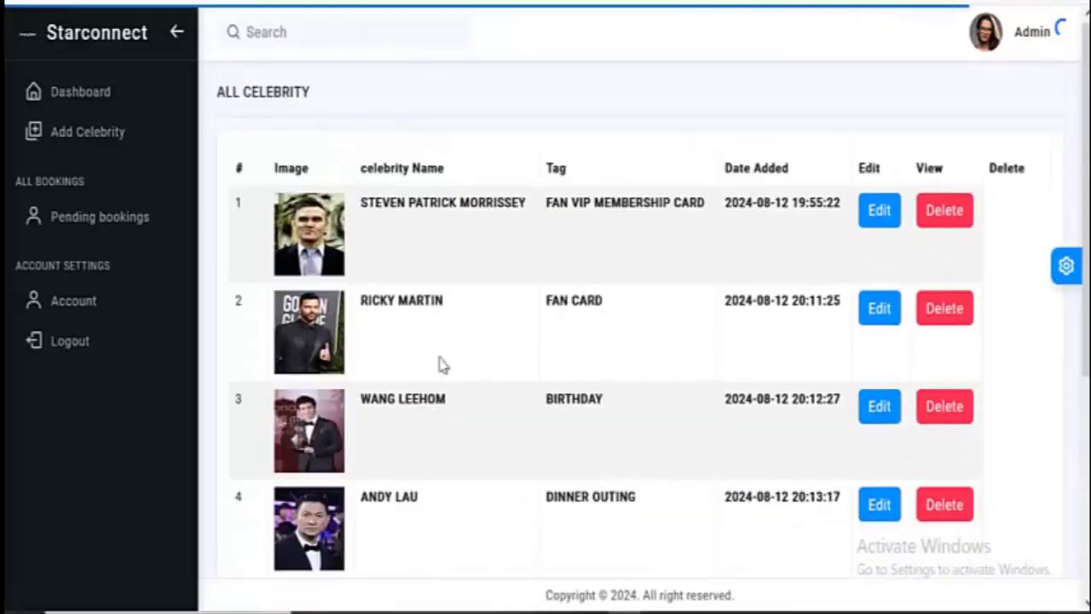
scroll(440, 360, "down", 4)
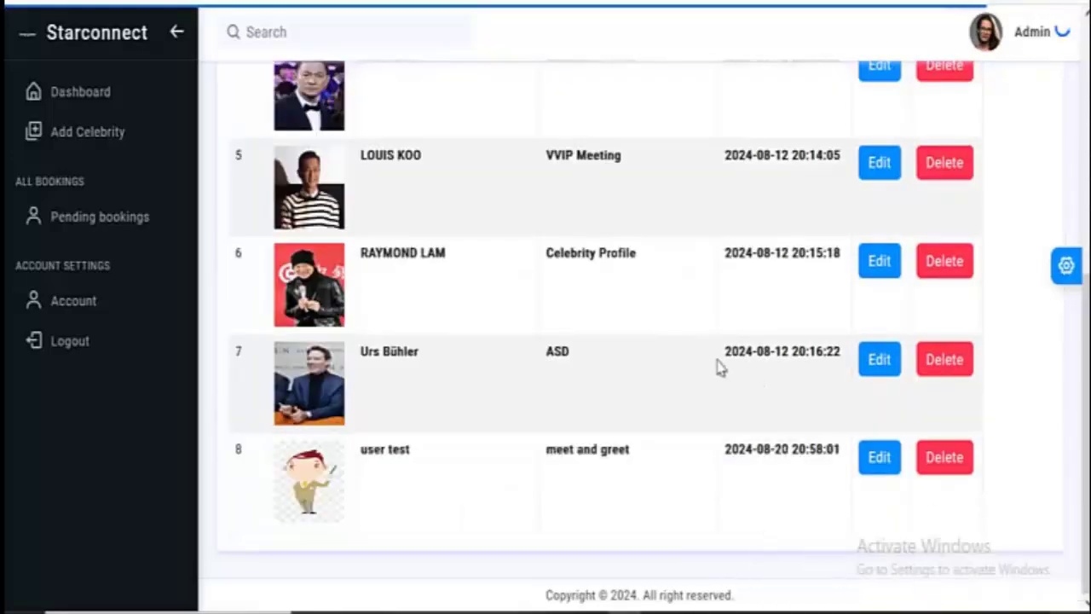
scroll(609, 261, "up", 5)
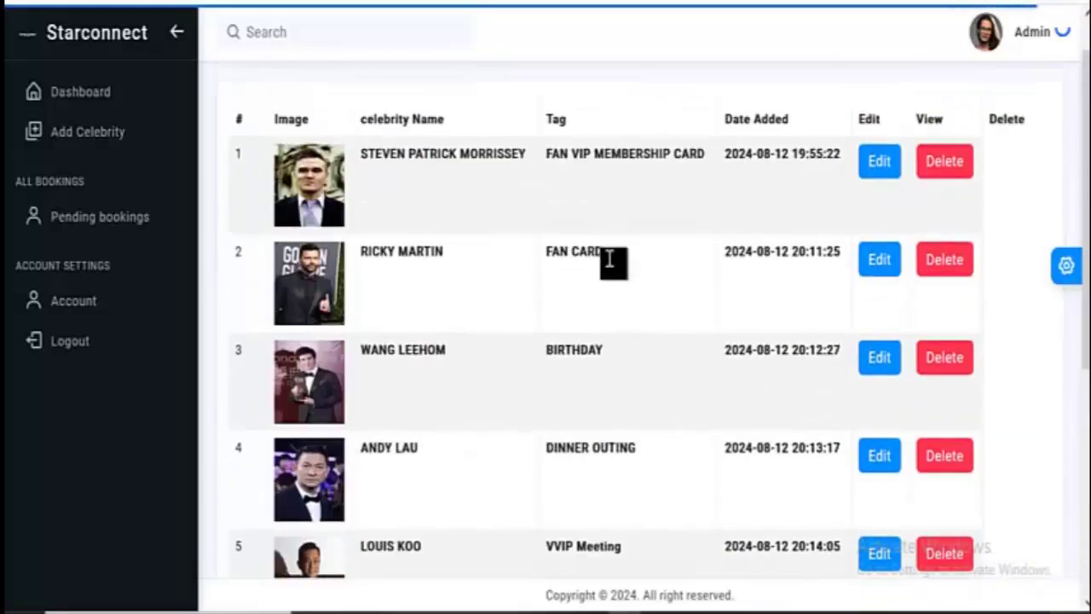
scroll(609, 261, "down", 5)
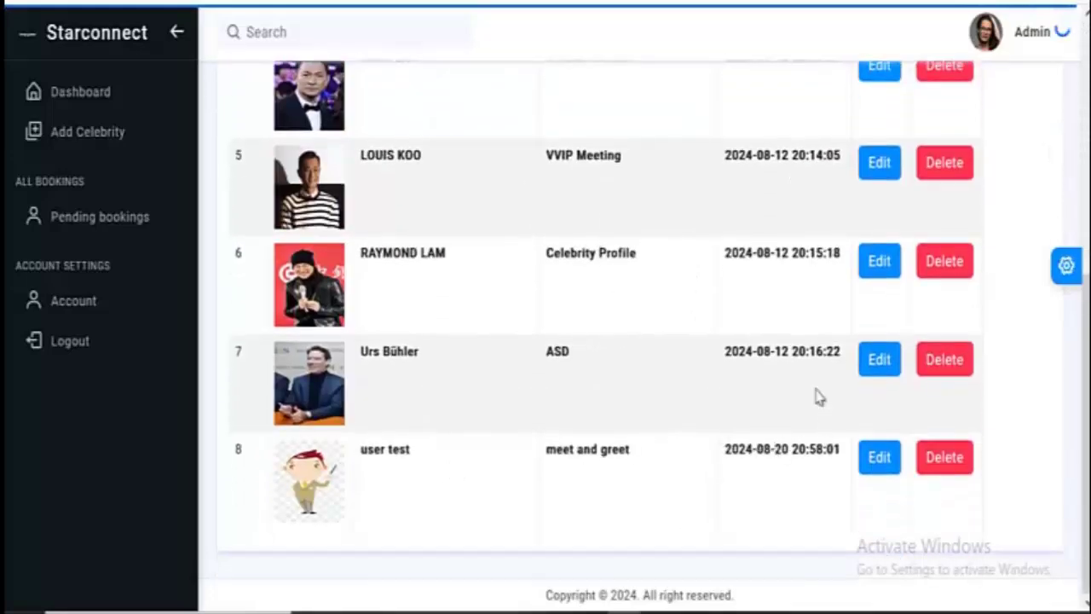
scroll(765, 356, "up", 3)
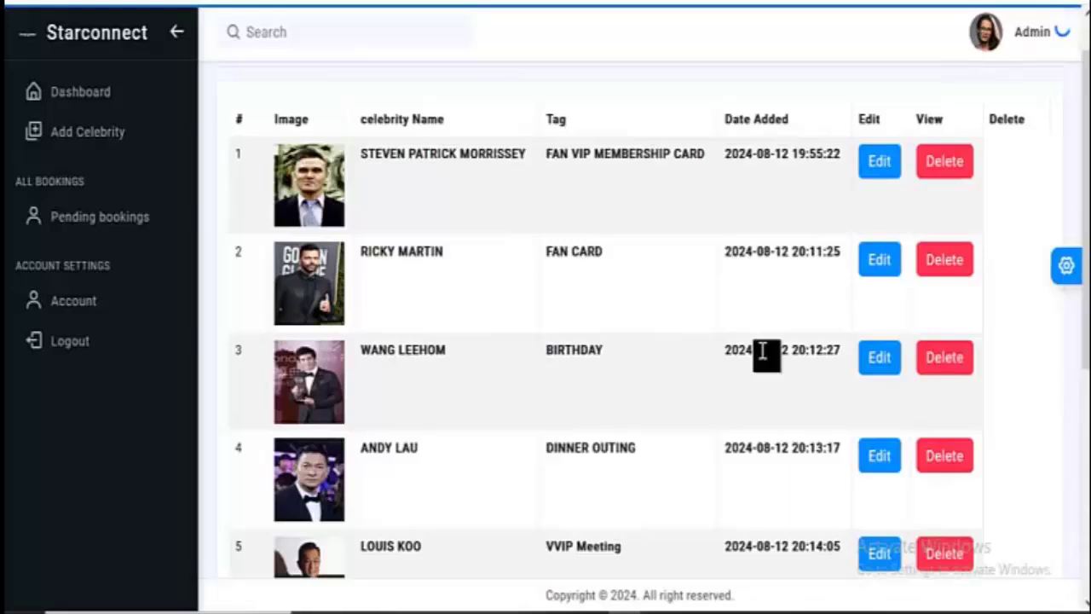
- Switch to the public site's mobile view, find user test in the celebrity list and open that celebrity's booking page
key("alt+Tab")
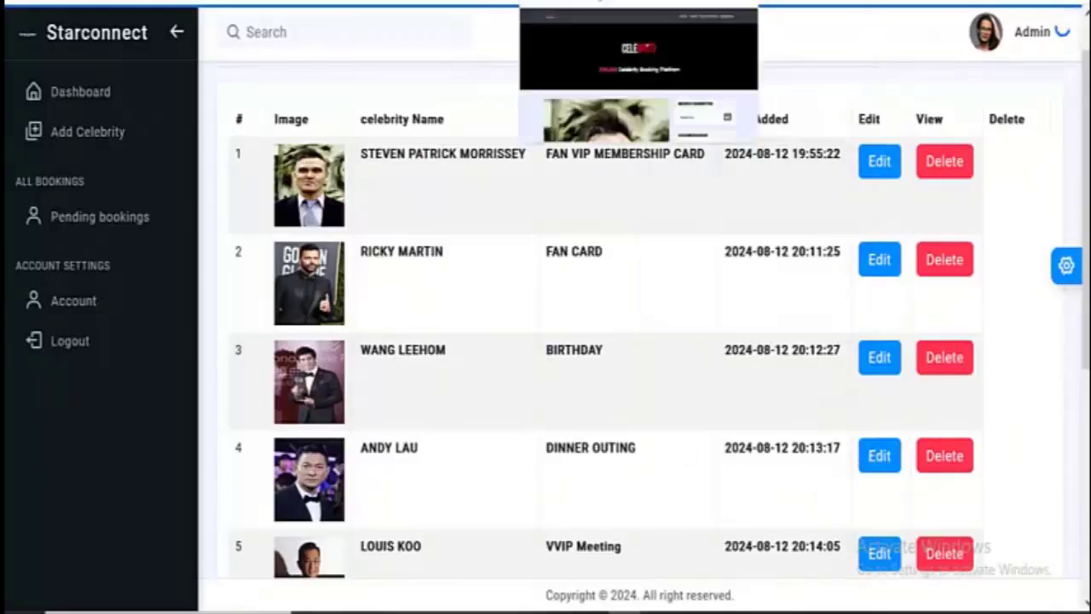
scroll(471, 284, "down", 3)
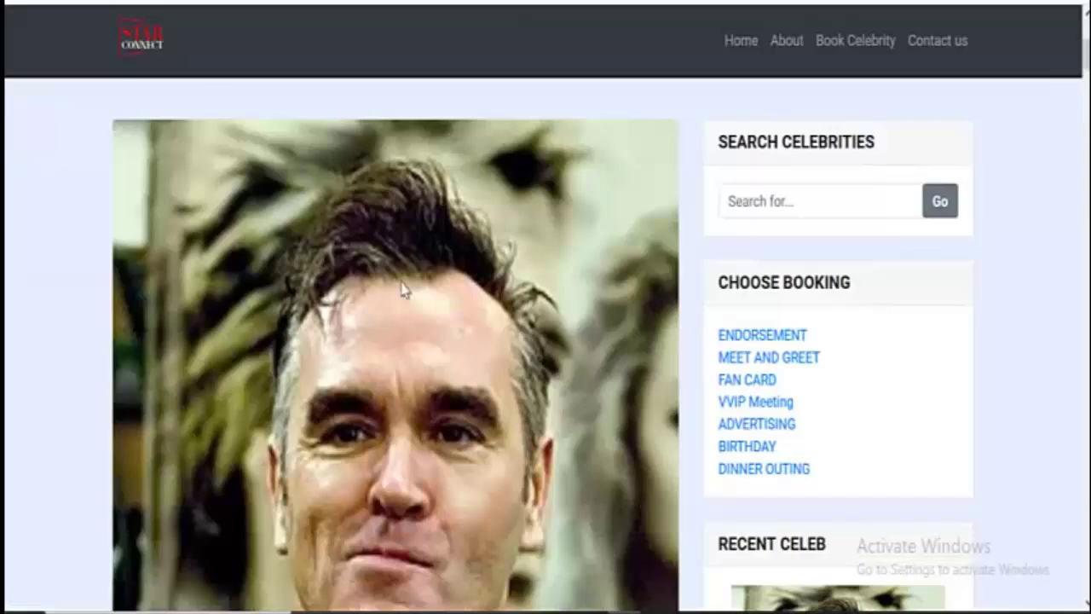
scroll(405, 290, "down", 15)
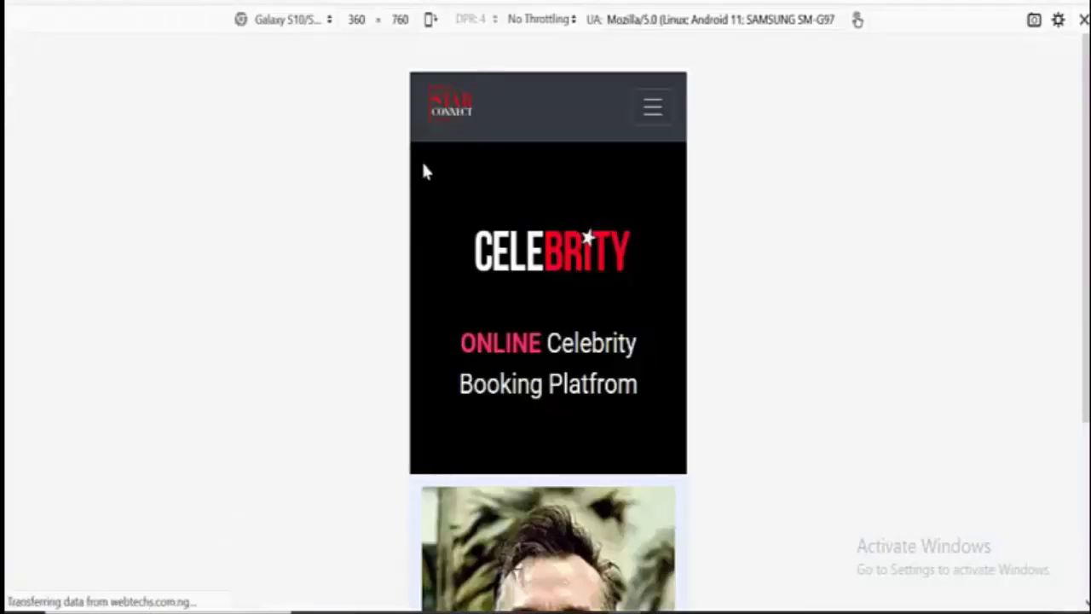
scroll(425, 162, "down", 10)
scroll(468, 179, "down", 15)
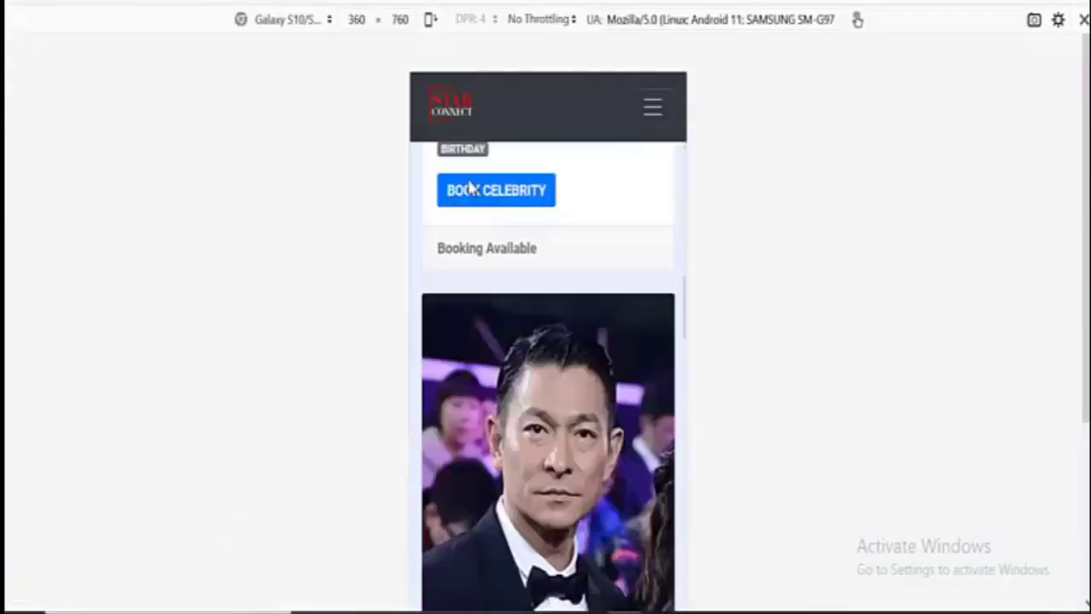
scroll(473, 198, "up", 3)
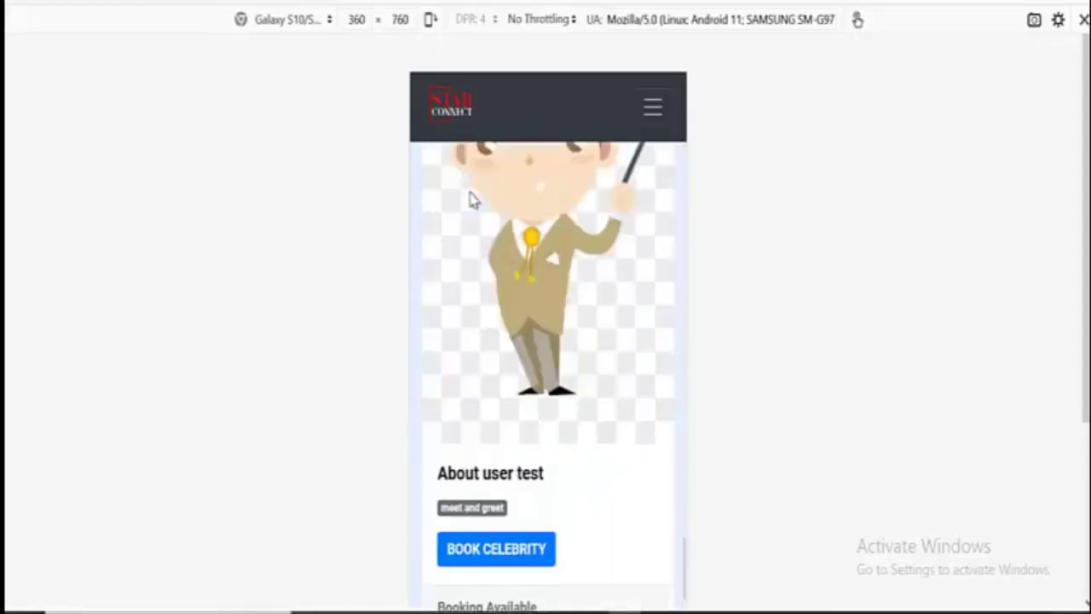
scroll(482, 229, "down", 5)
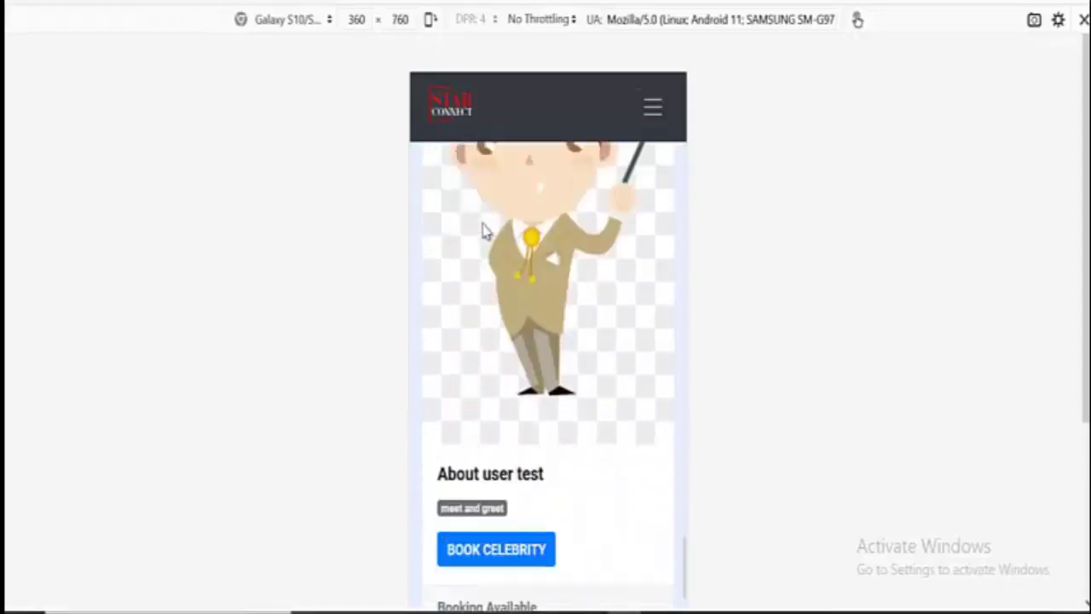
left_click(482, 453)
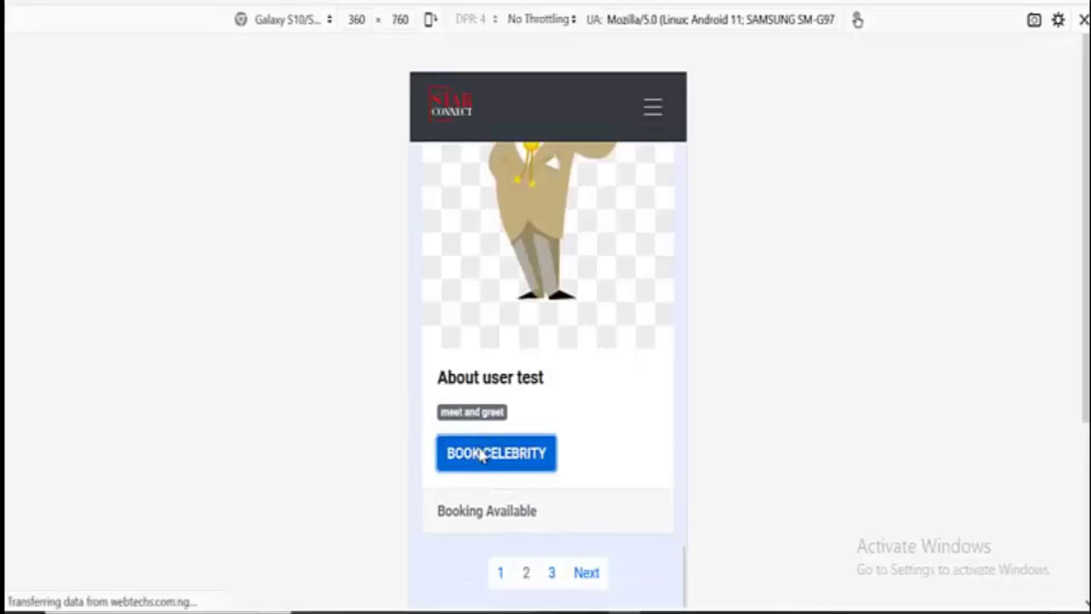
- Review the user test profile, including the description, booking fee, life history link and payment options
scroll(479, 448, "down", 10)
scroll(529, 372, "up", 4)
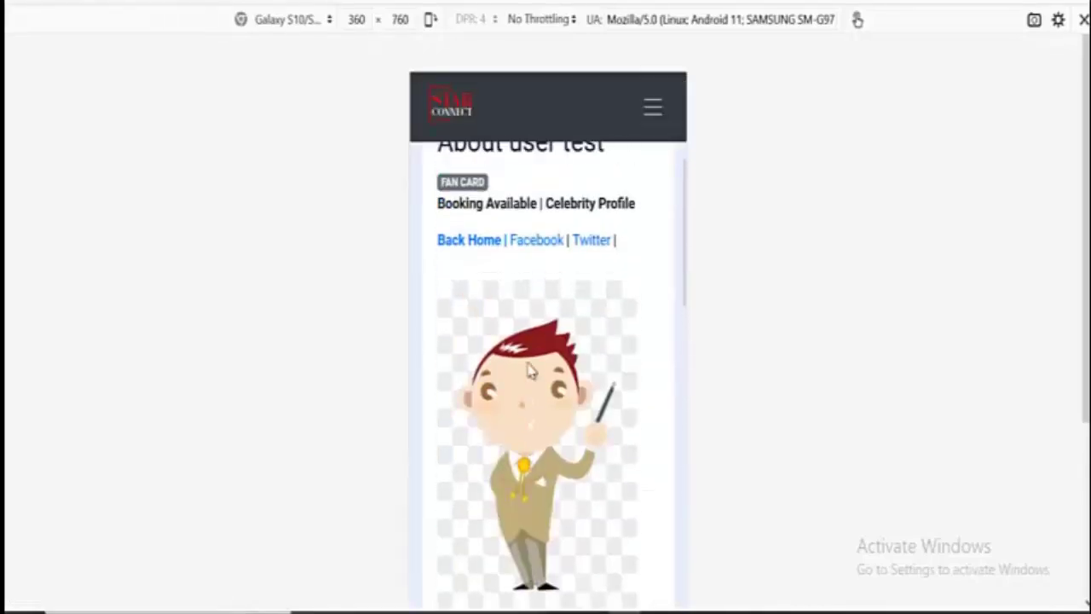
scroll(530, 371, "down", 2)
left_click_drag(599, 373, 509, 370)
left_click(526, 416)
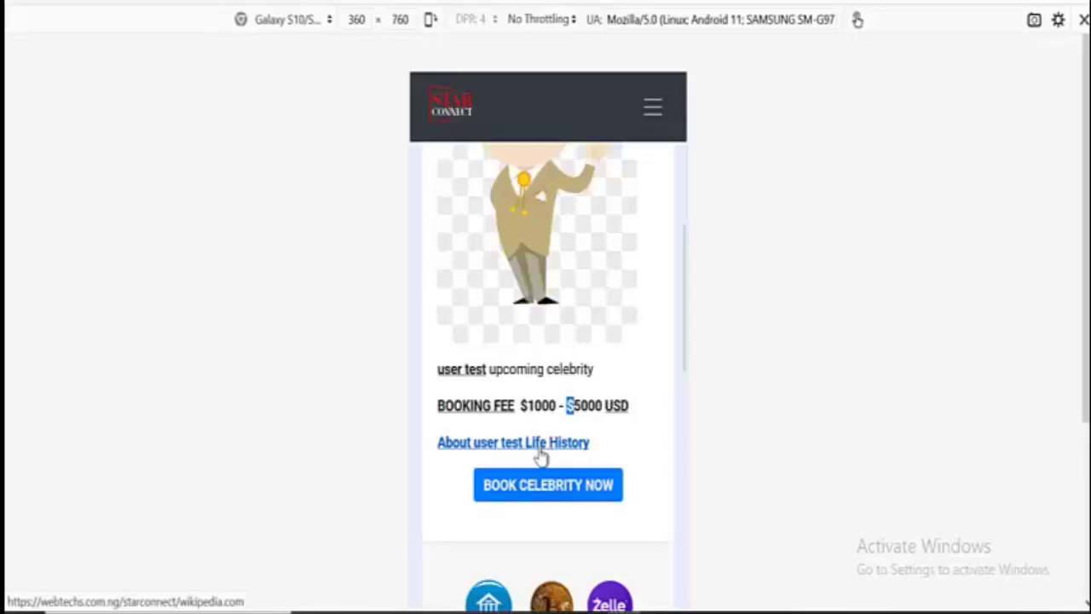
scroll(541, 458, "down", 4)
scroll(538, 409, "up", 3)
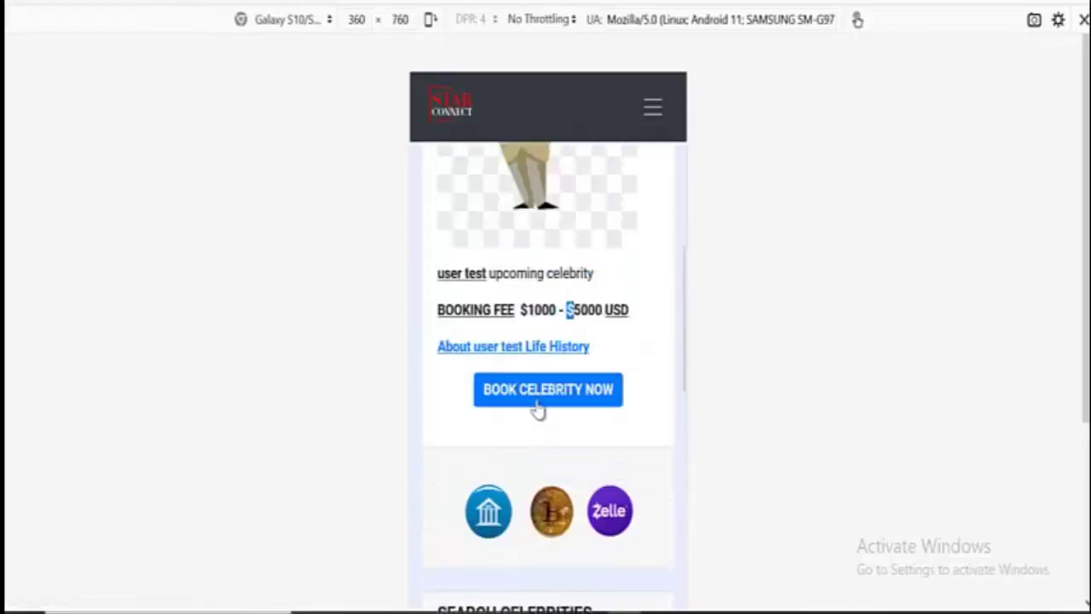
- Open the booking form for user test, look through its fields and return to the celebrity profile
left_click(537, 400)
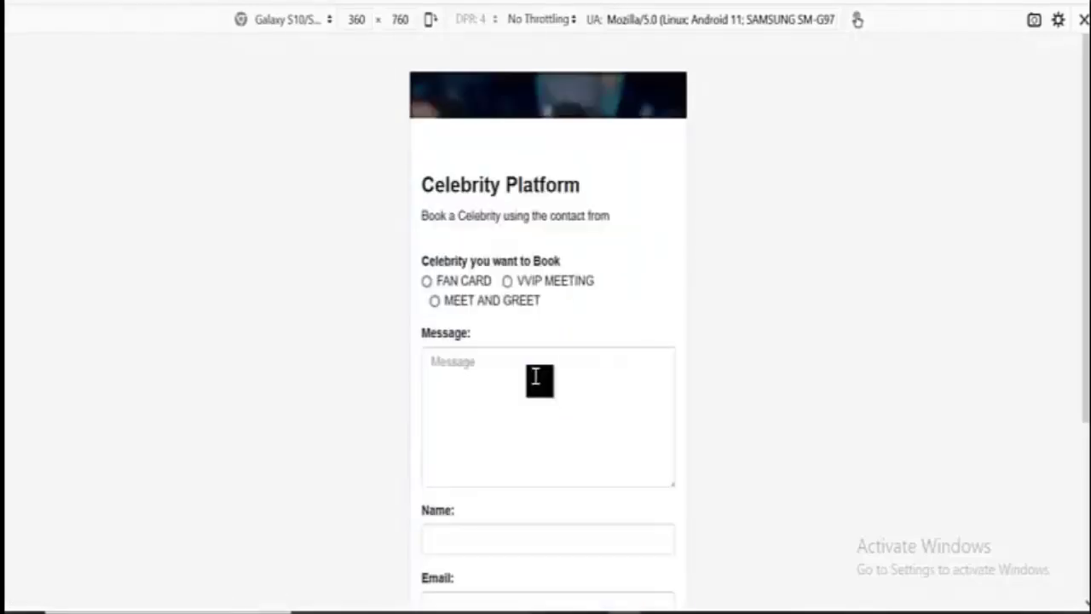
scroll(536, 374, "down", 3)
scroll(567, 273, "up", 1)
scroll(567, 273, "up", 2)
key("alt+Left")
scroll(554, 320, "up", 5)
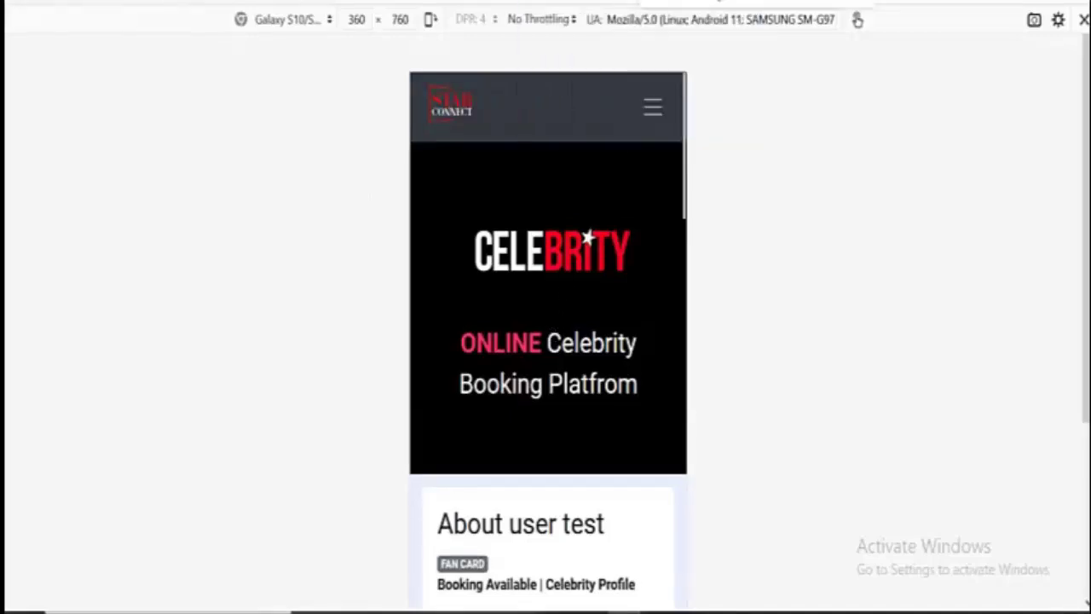
- Return to the admin celebrity list and open the user test entry for editing
left_click(555, 2)
scroll(214, 282, "up", 5)
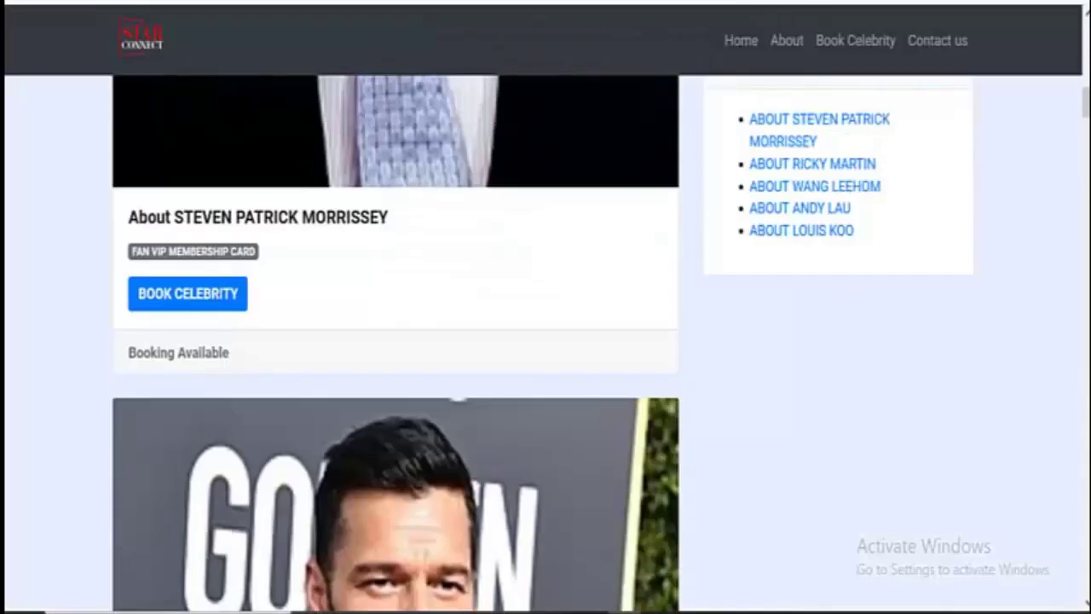
key("ctrl+Tab")
key("ctrl+Tab")
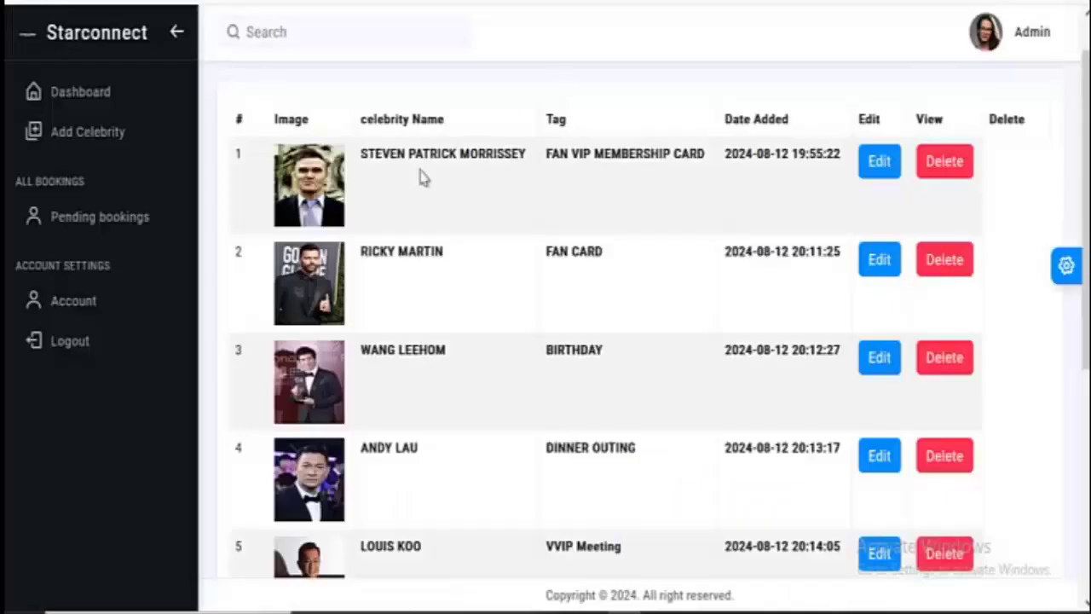
scroll(798, 224, "down", 5)
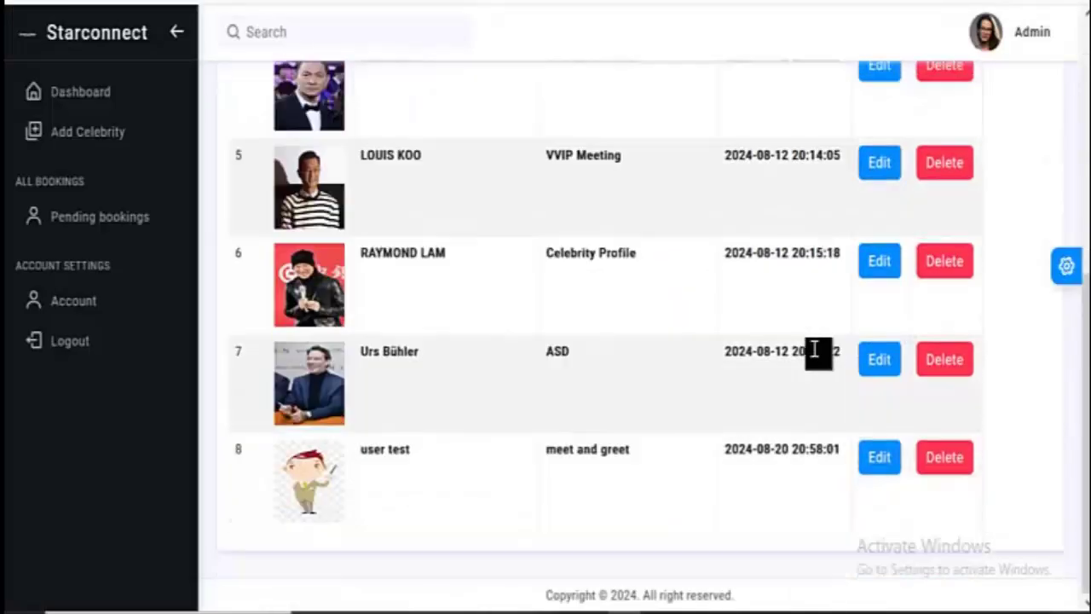
left_click(874, 470)
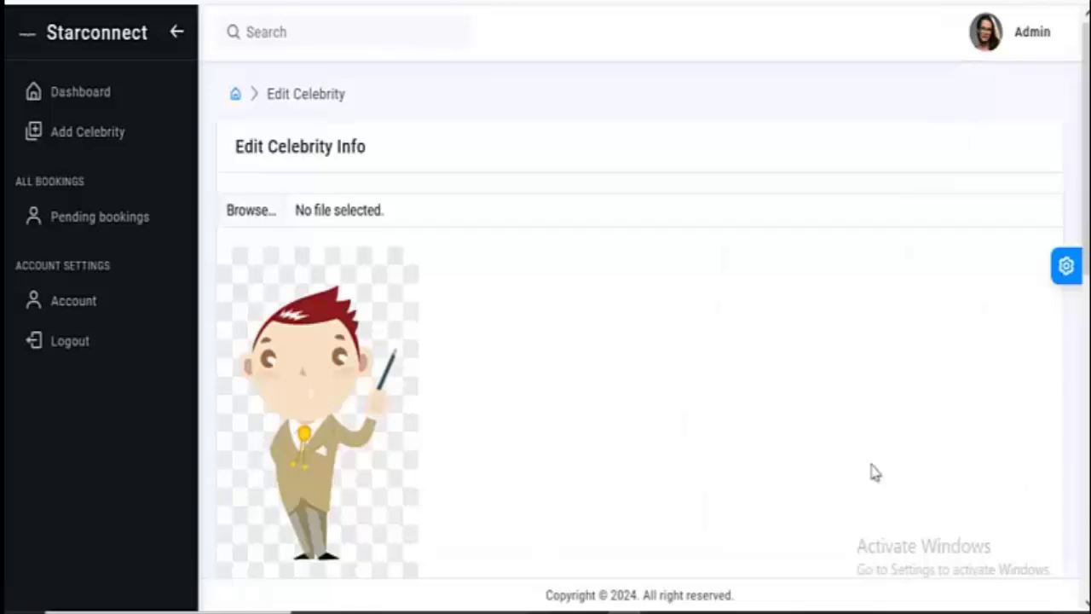
- Shorten user test's About Celebrity description to "celebrity"
scroll(424, 410, "down", 5)
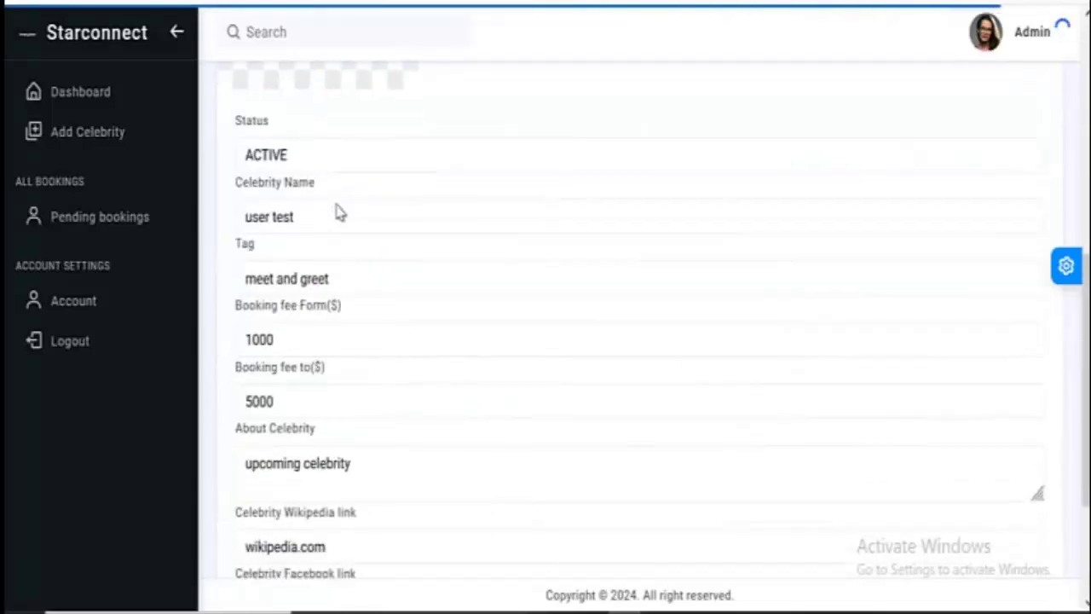
scroll(339, 209, "down", 3)
left_click(373, 275)
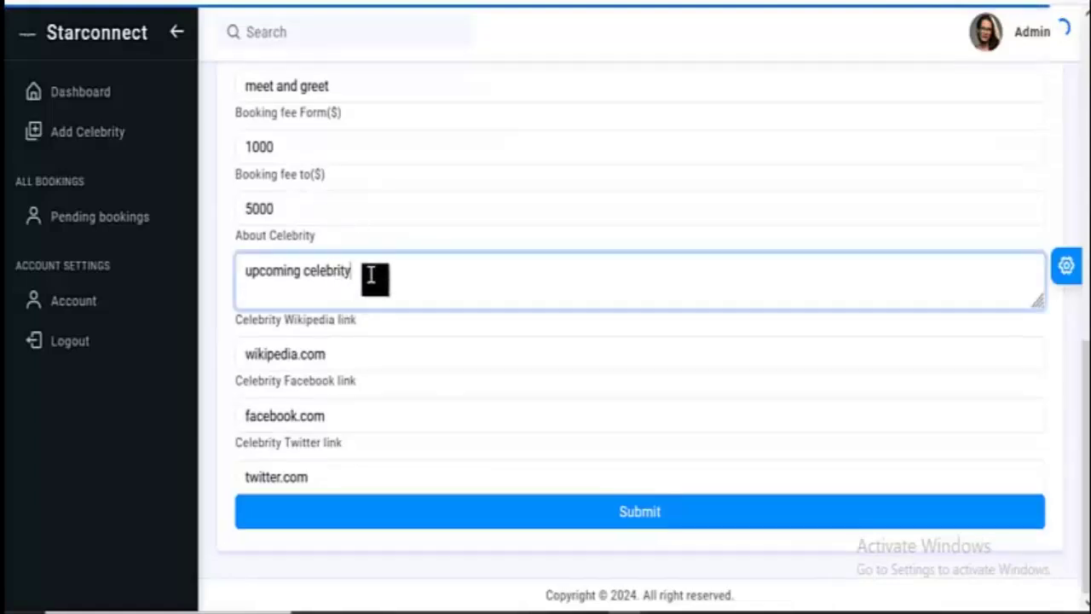
left_click(304, 269)
key("BackSpace")
key("BackSpace")
key("BackSpace")
key("BackSpace")
key("BackSpace")
key("BackSpace")
key("BackSpace")
key("BackSpace")
key("BackSpace")
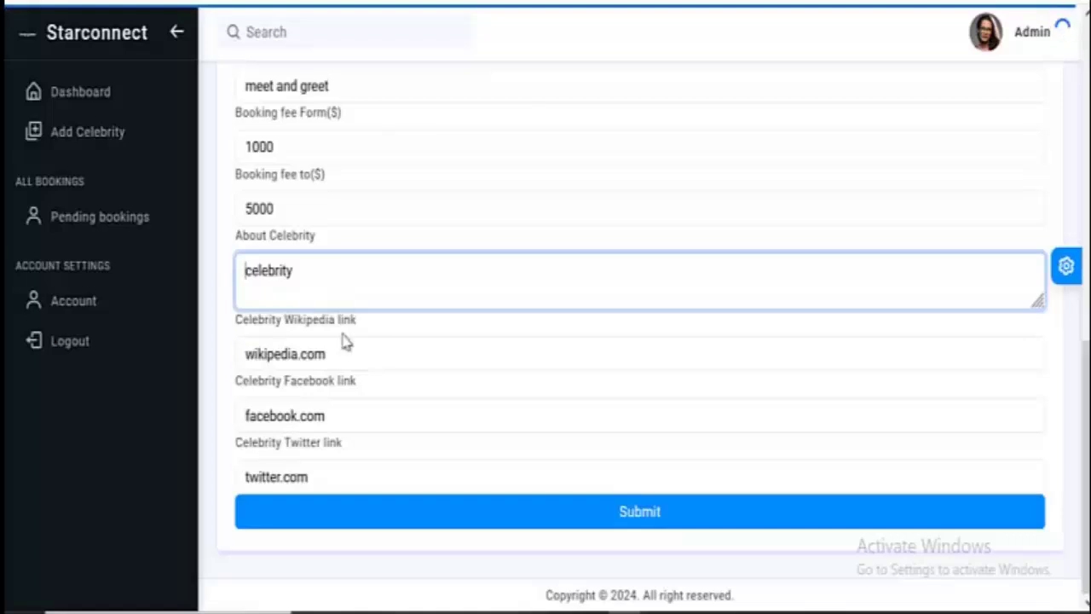
left_click(356, 354)
- Set user test's starting booking fee to 500, submit the edited celebrity info and dismiss the confirmation
scroll(359, 358, "up", 3)
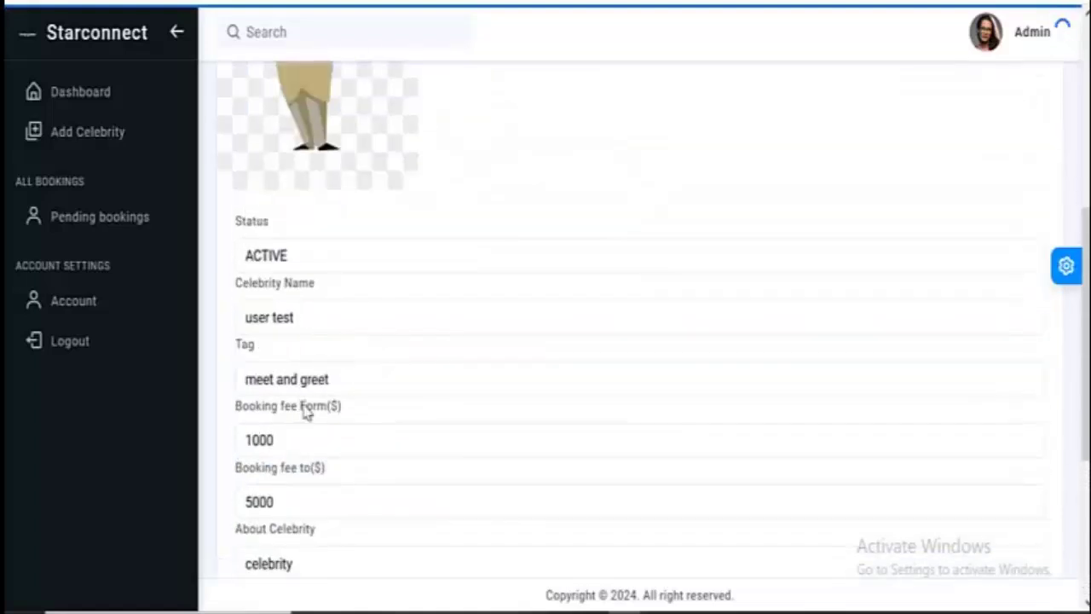
left_click(295, 437)
key("BackSpace")
key("BackSpace")
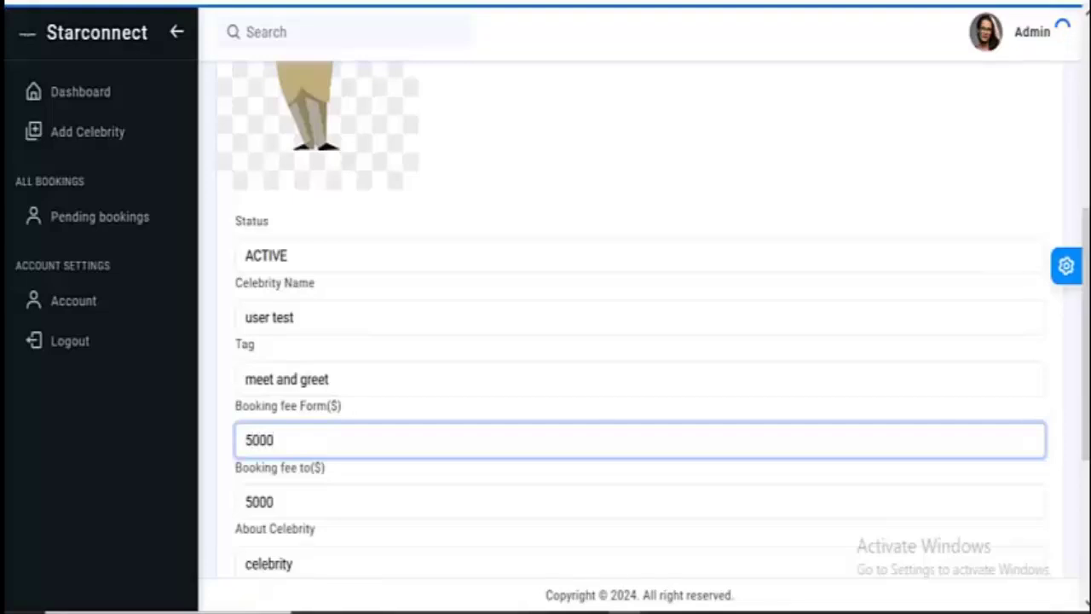
scroll(330, 475, "down", 1)
scroll(361, 409, "down", 2)
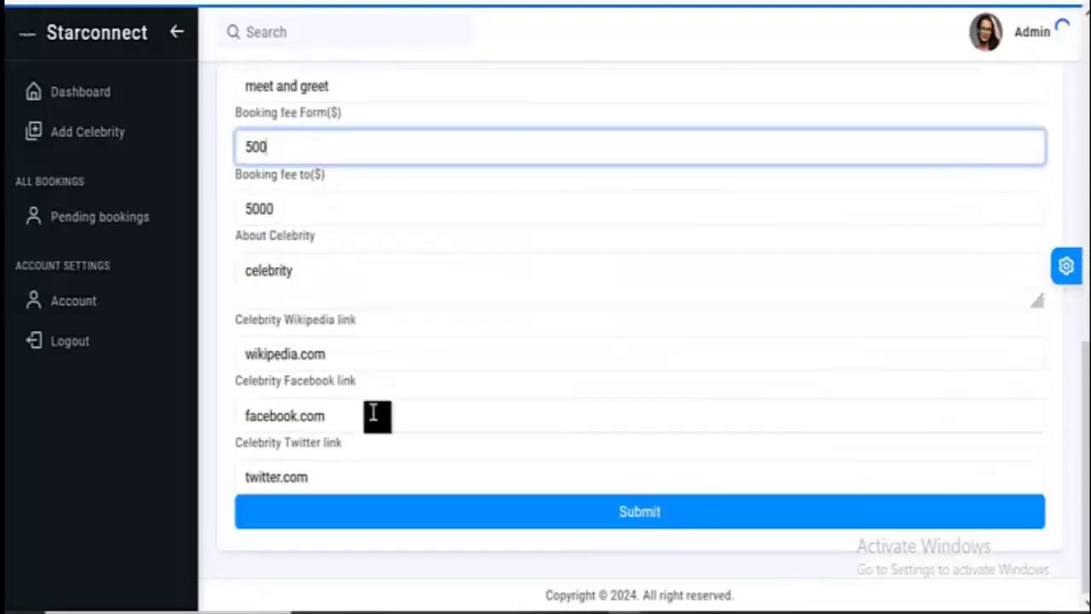
left_click(541, 511)
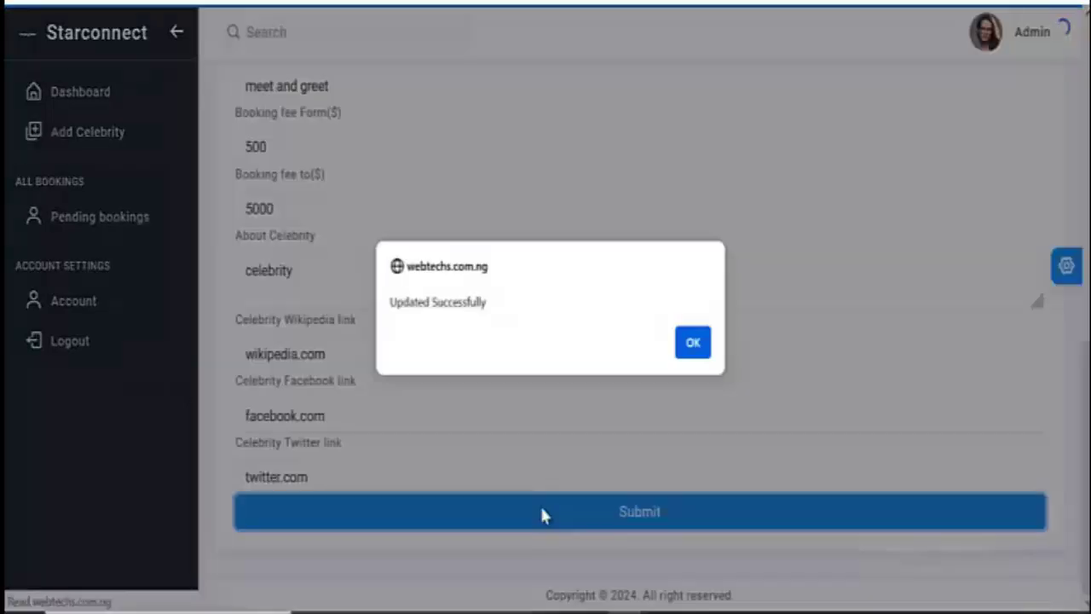
left_click(696, 338)
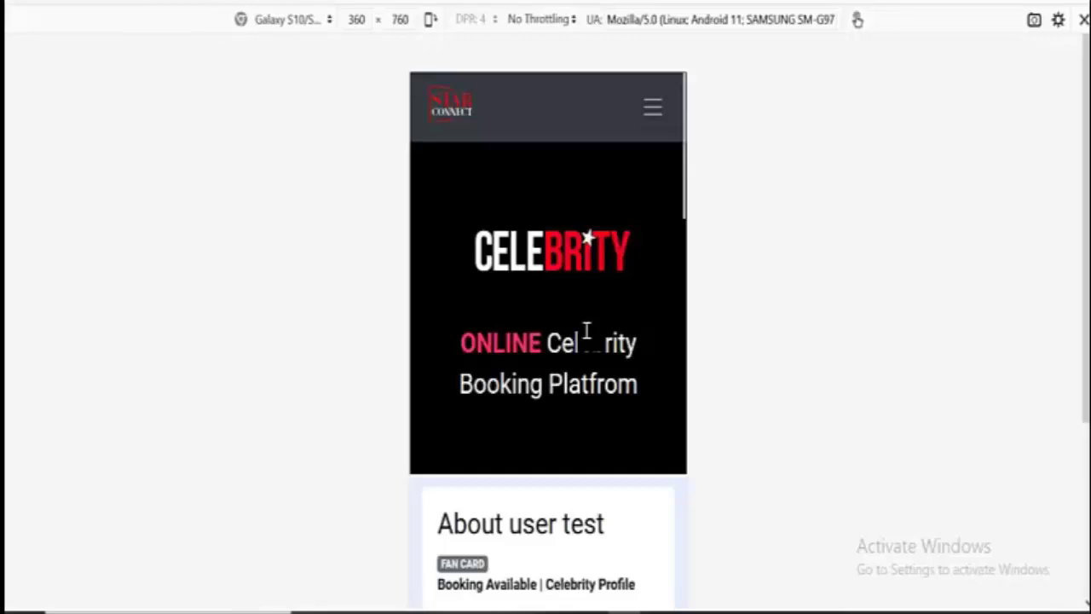
- Check the edited description and booking fee on user test's mobile profile, along with the sections below it
scroll(587, 333, "down", 10)
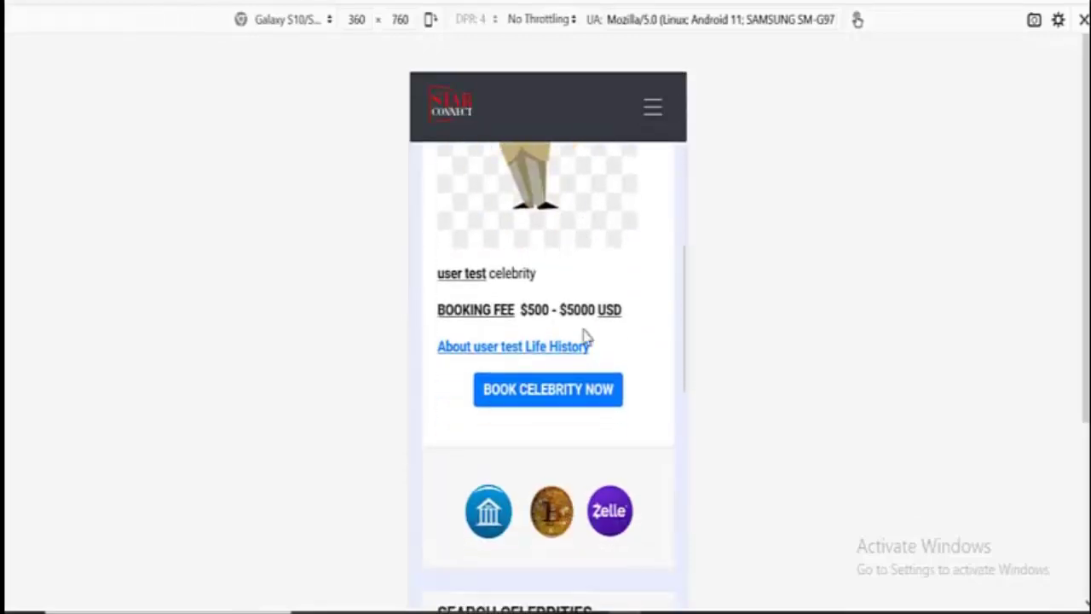
scroll(567, 317, "down", 15)
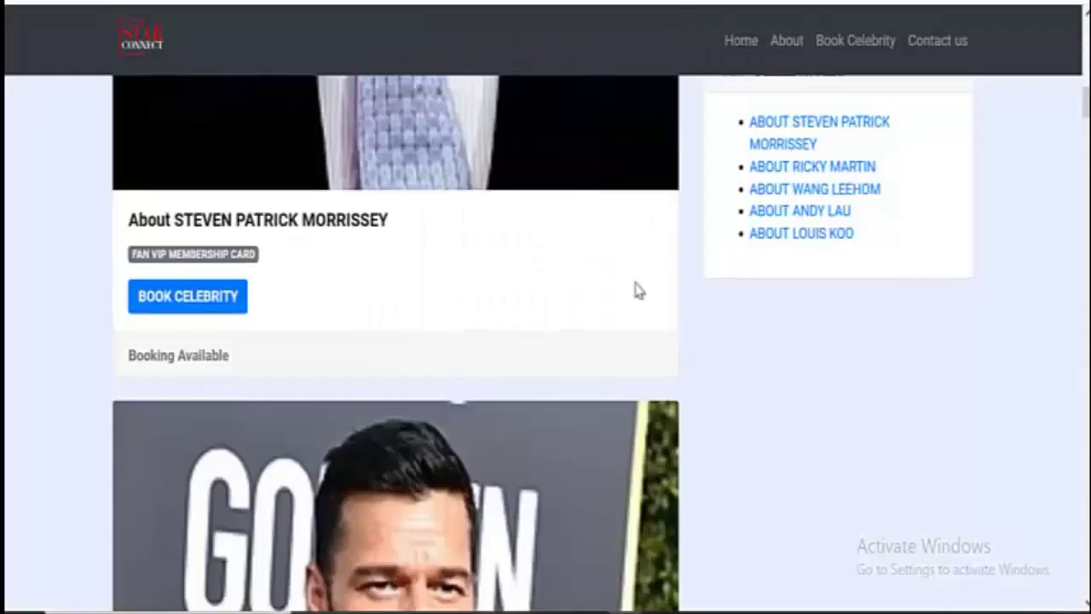
scroll(636, 290, "up", 5)
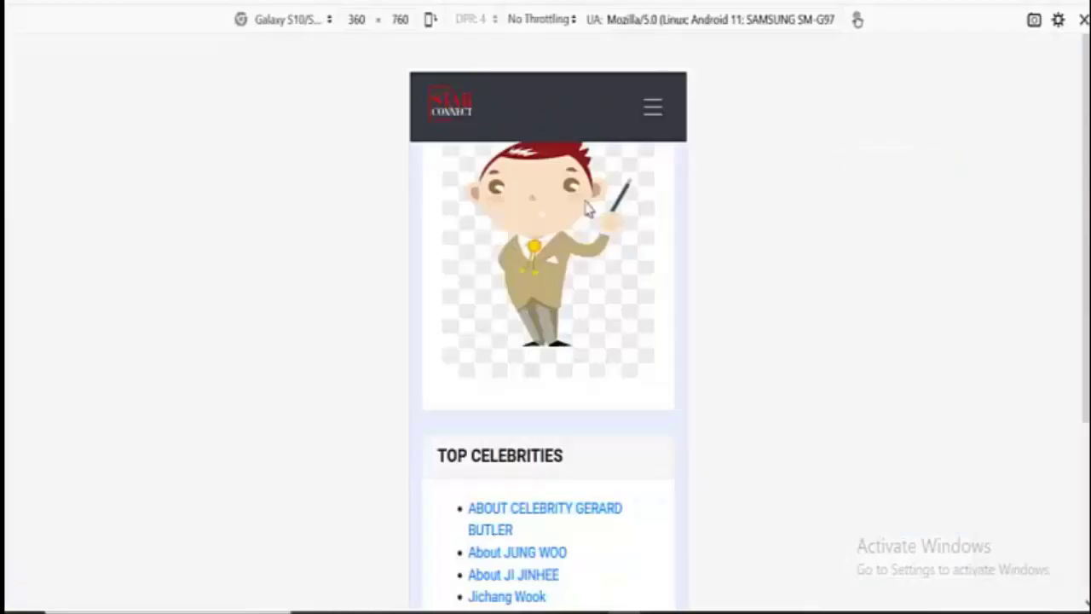
scroll(583, 213, "up", 3)
scroll(578, 237, "up", 6)
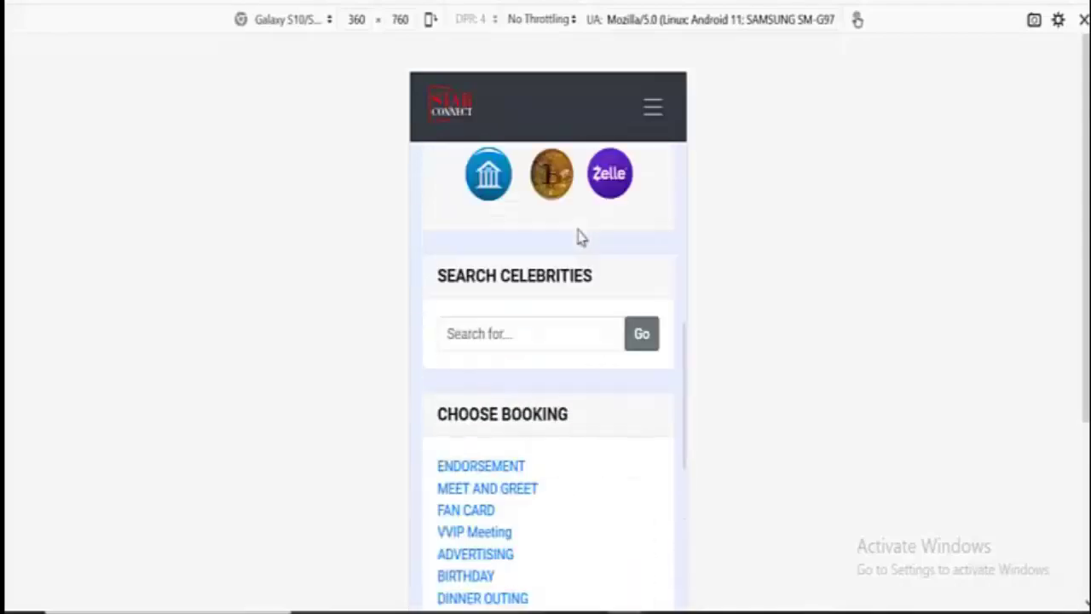
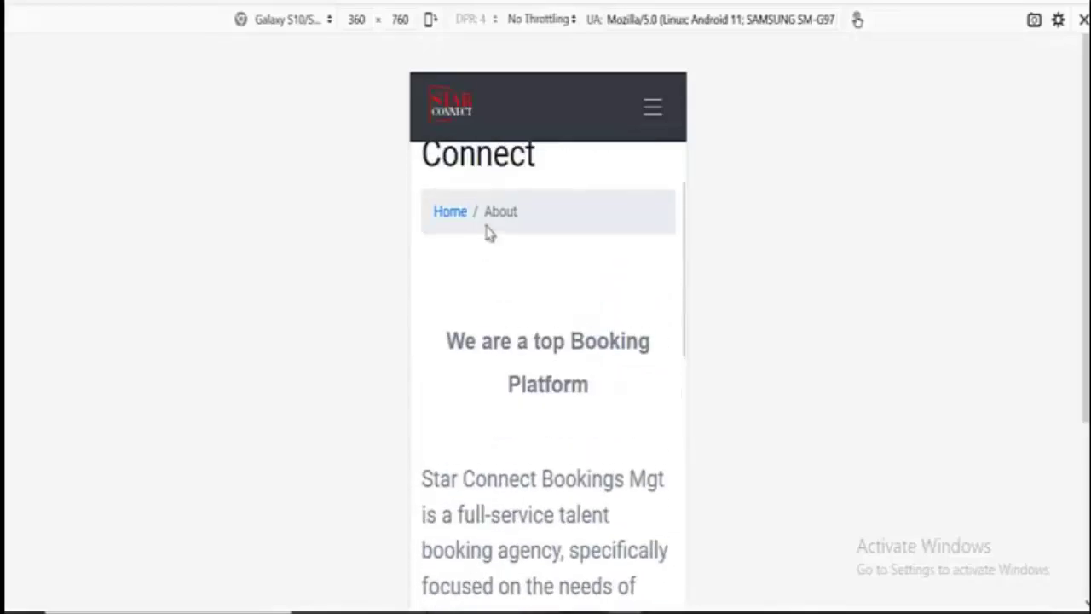
- Read through the Star Connect About page in the mobile view, down to the footer links
scroll(497, 236, "down", 10)
scroll(497, 235, "down", 10)
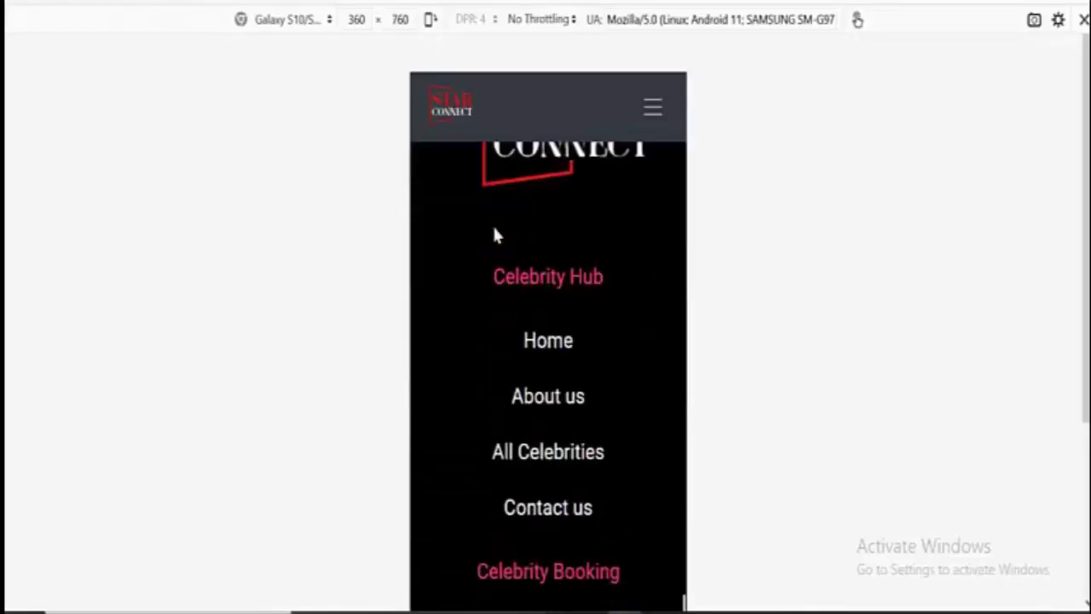
scroll(496, 236, "up", 20)
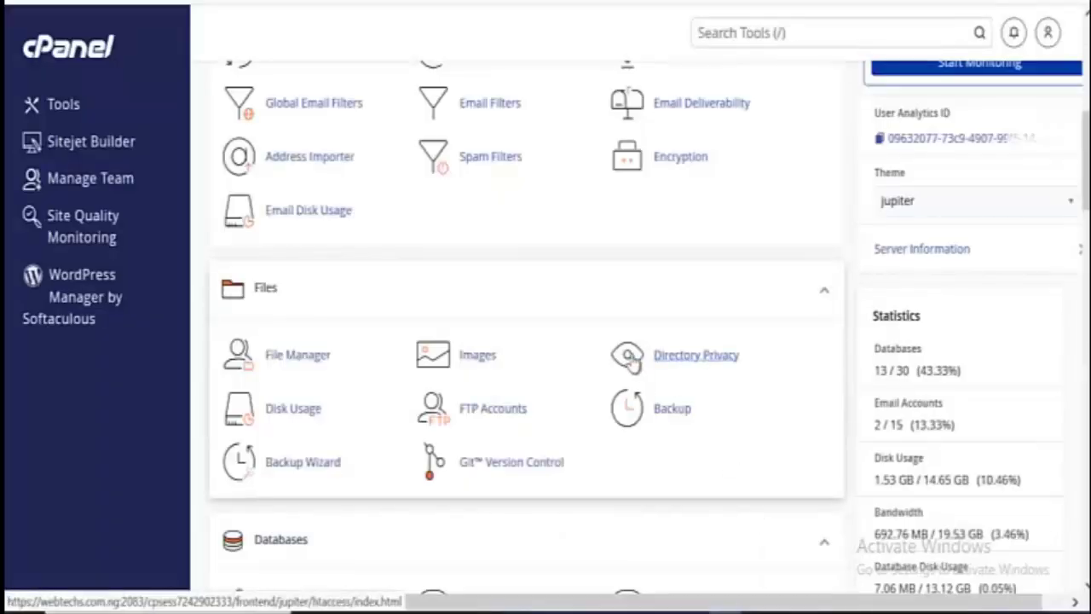
- Look over the Email, Files and Databases tools in the site's cPanel
scroll(622, 358, "up", 3)
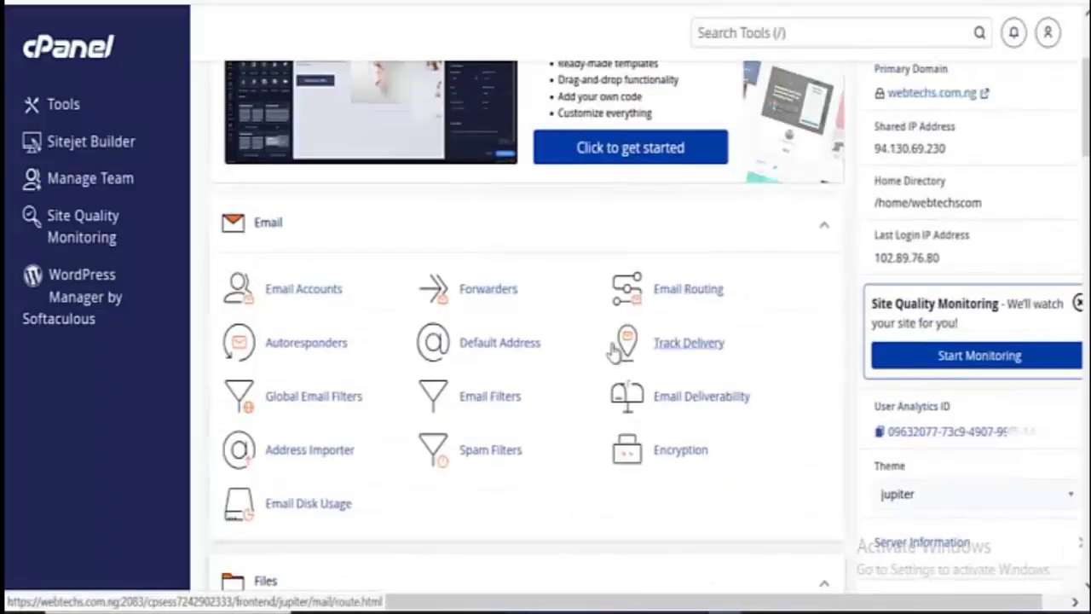
scroll(614, 352, "down", 4)
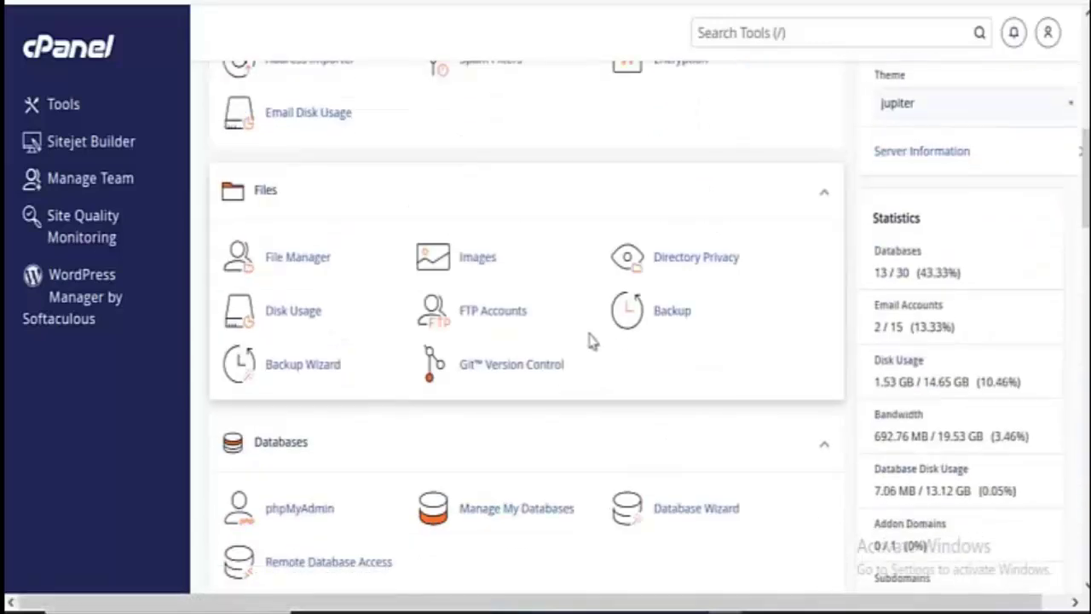
scroll(585, 337, "up", 3)
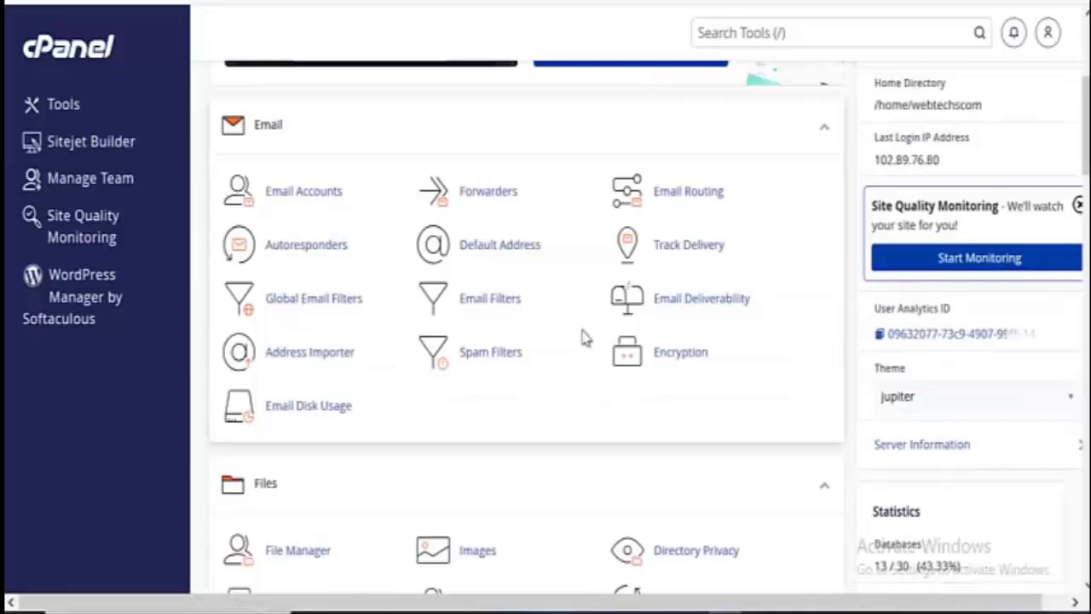
scroll(585, 336, "down", 1)
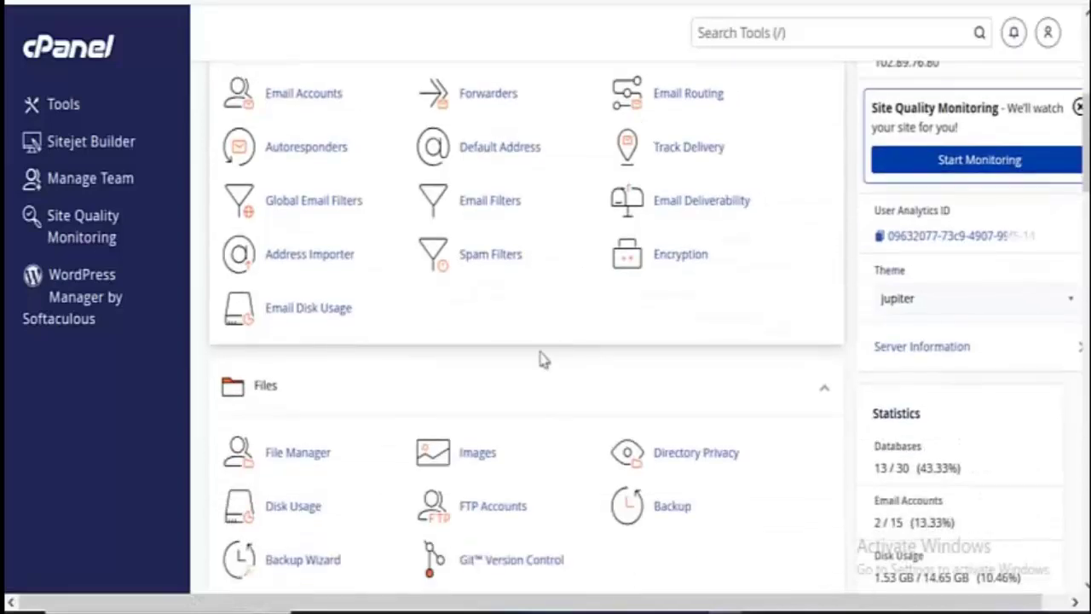
- Upload the starconnect zip archive from the Documents folder into public_html using File Manager
left_click(298, 453)
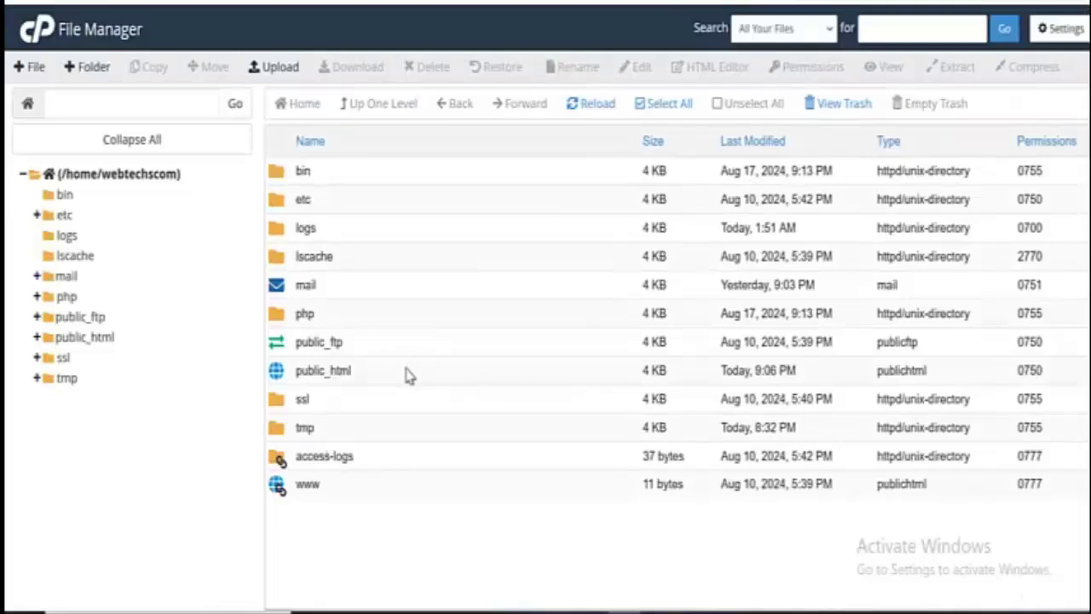
double_click(406, 375)
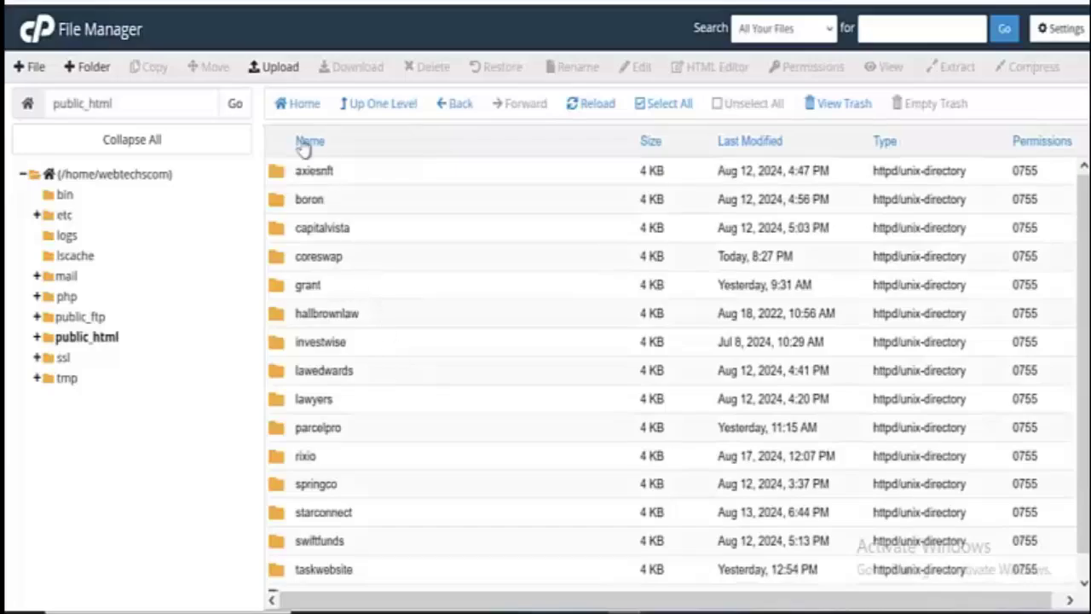
left_click(276, 67)
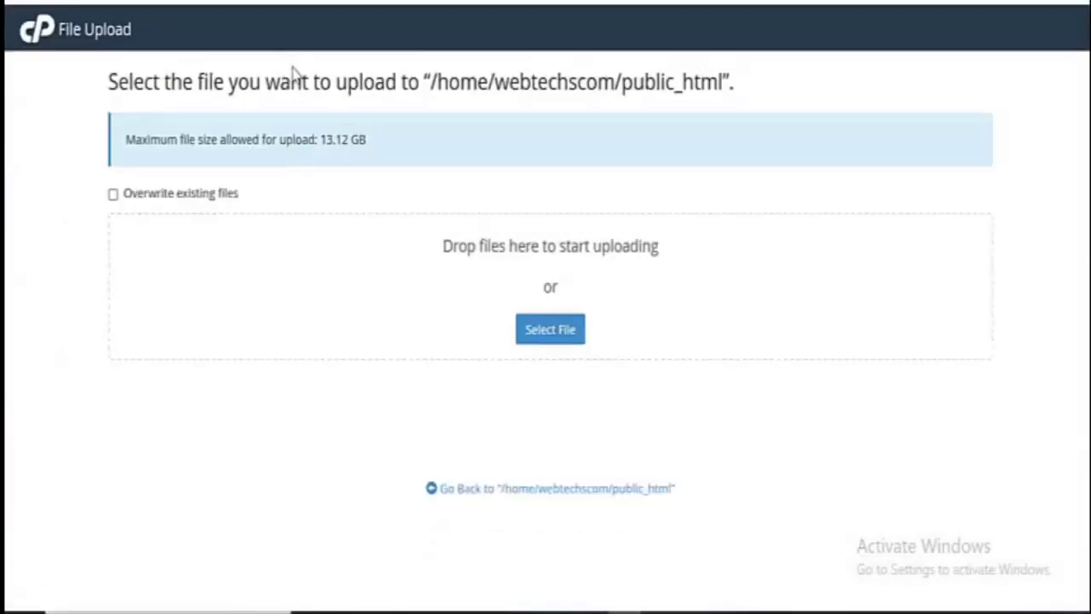
left_click(547, 345)
scroll(426, 220, "down", 5)
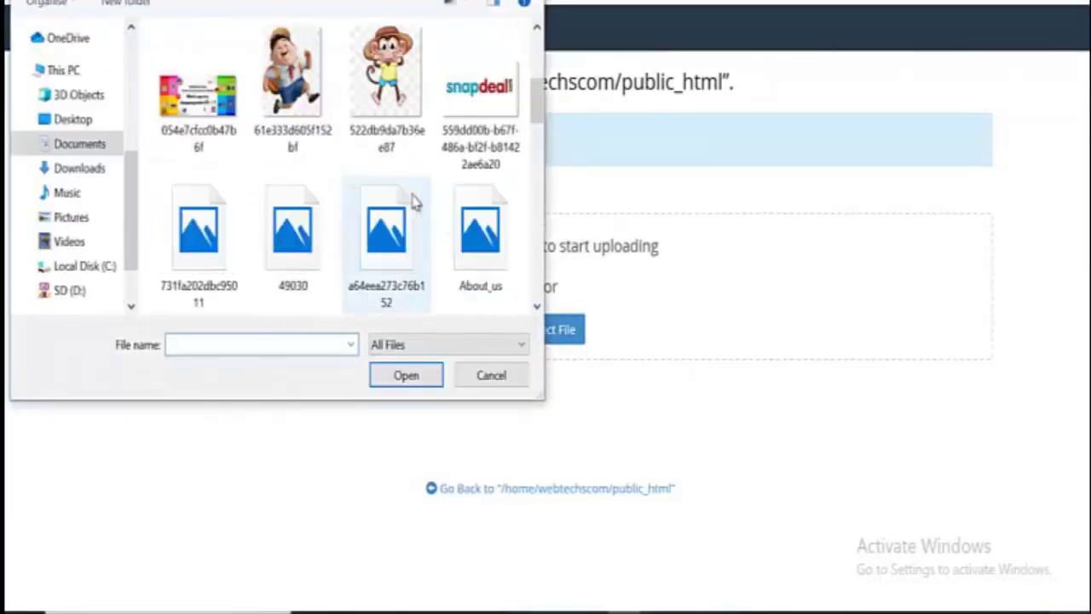
scroll(416, 201, "down", 6)
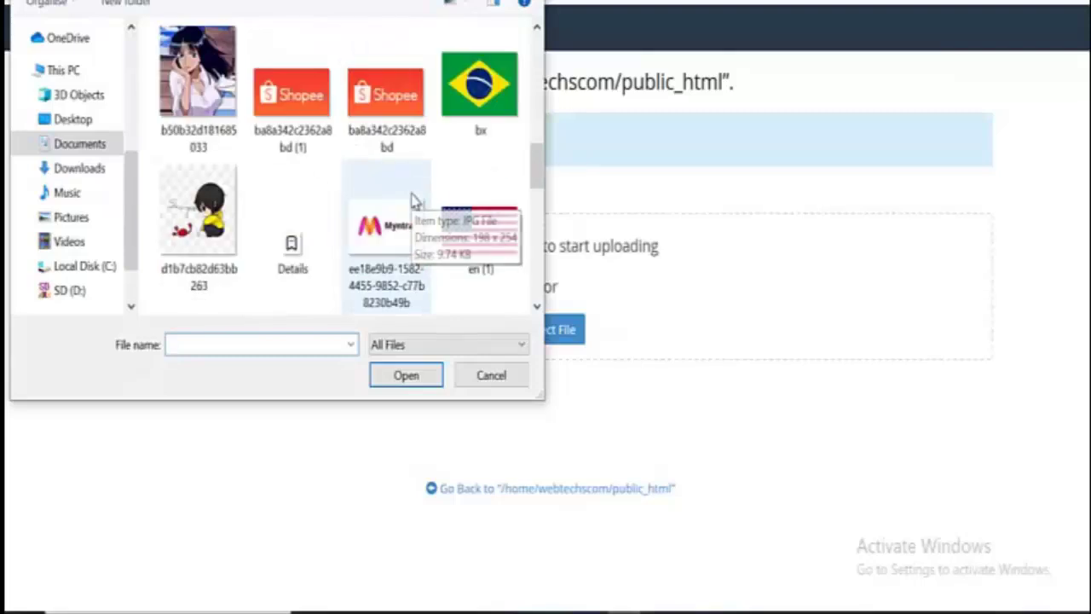
scroll(415, 201, "down", 3)
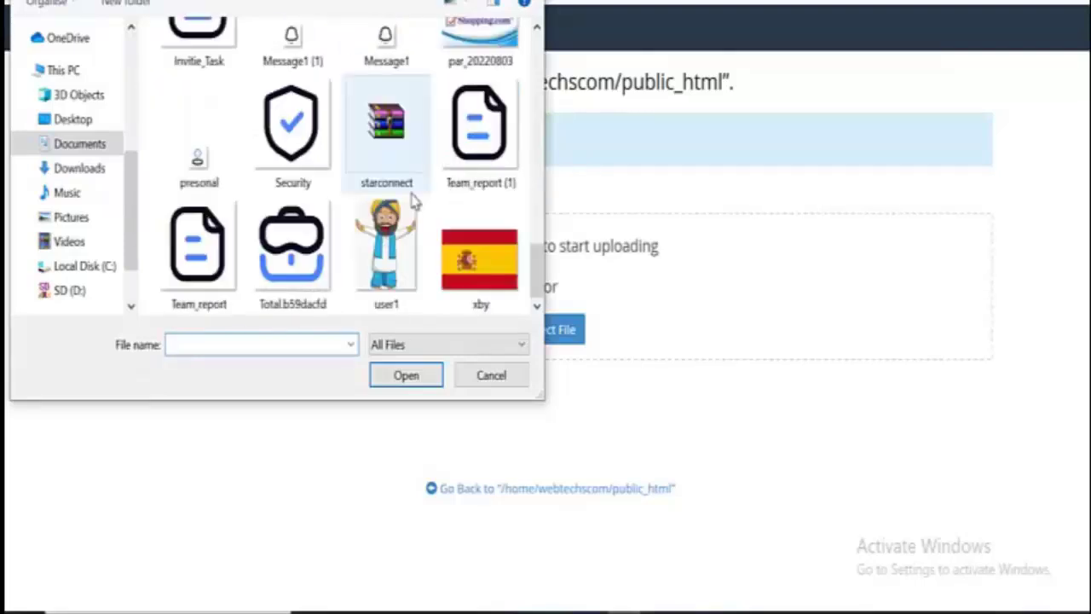
left_click(412, 179)
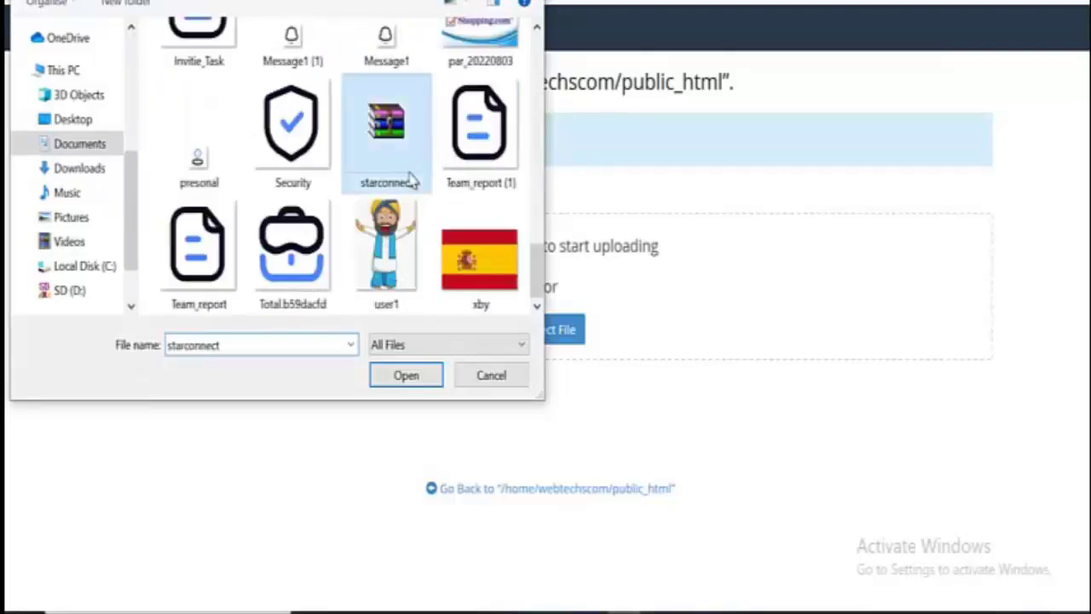
left_click(401, 377)
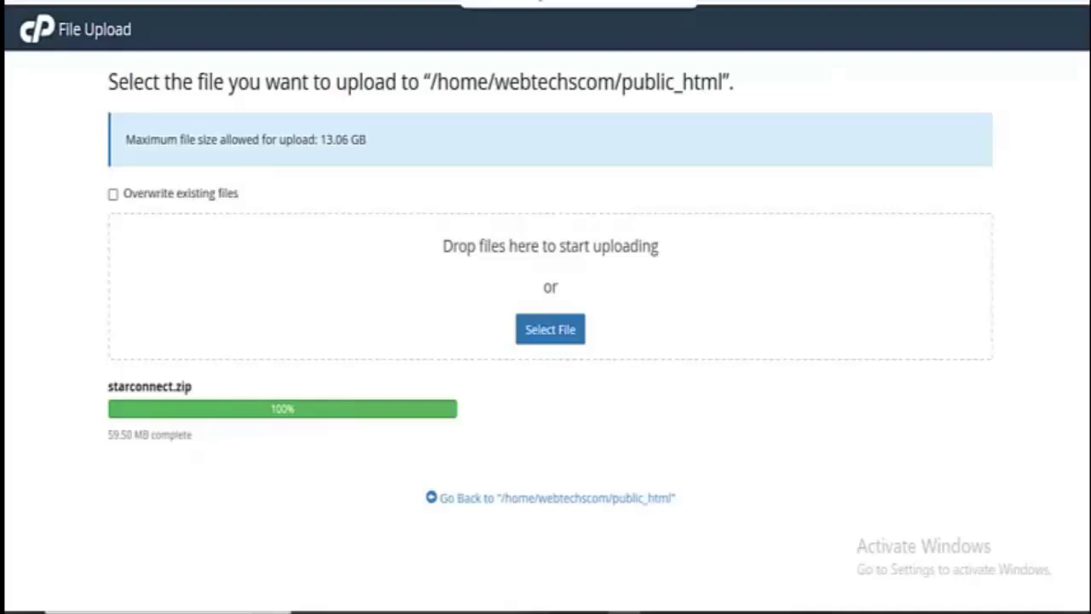
- Reload the public_html listing in File Manager, extract starconnect.zip there and dismiss the extraction results
left_click(565, 17)
scroll(470, 358, "down", 1)
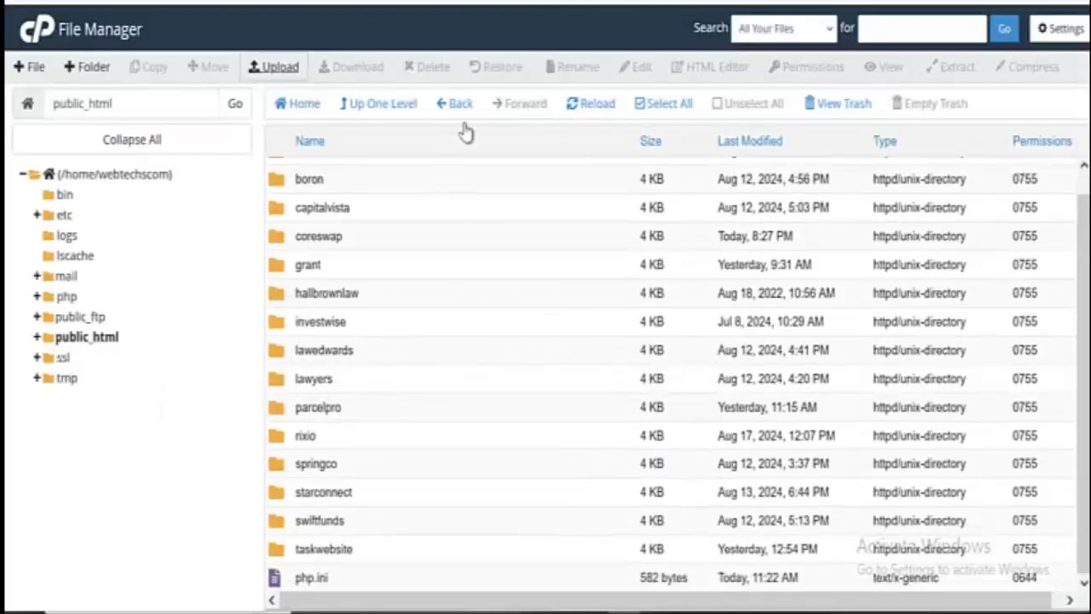
left_click(596, 108)
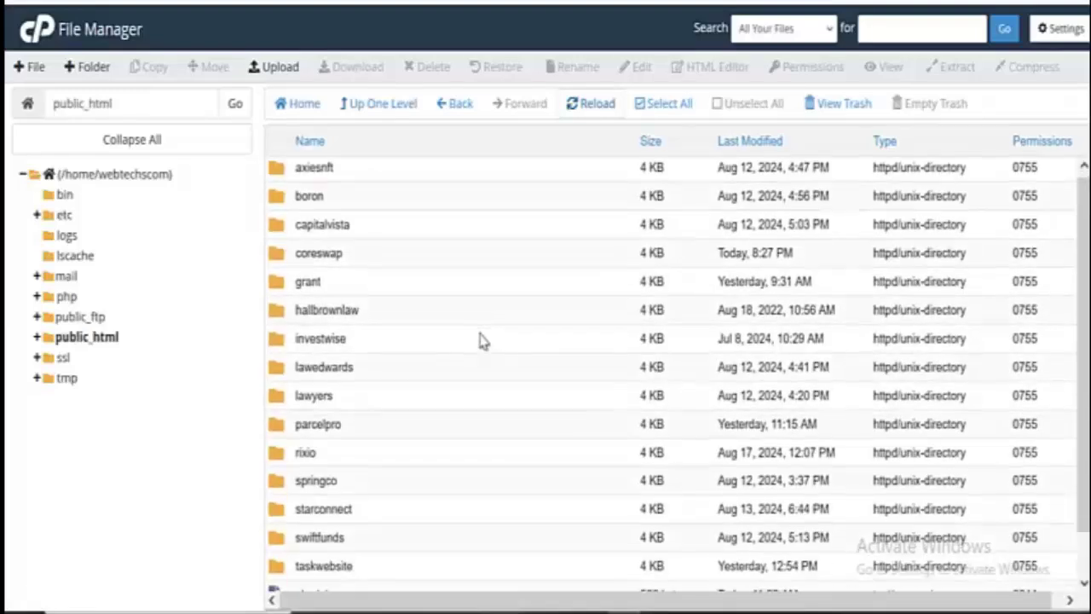
scroll(480, 341, "down", 2)
left_click(396, 580)
right_click(397, 582)
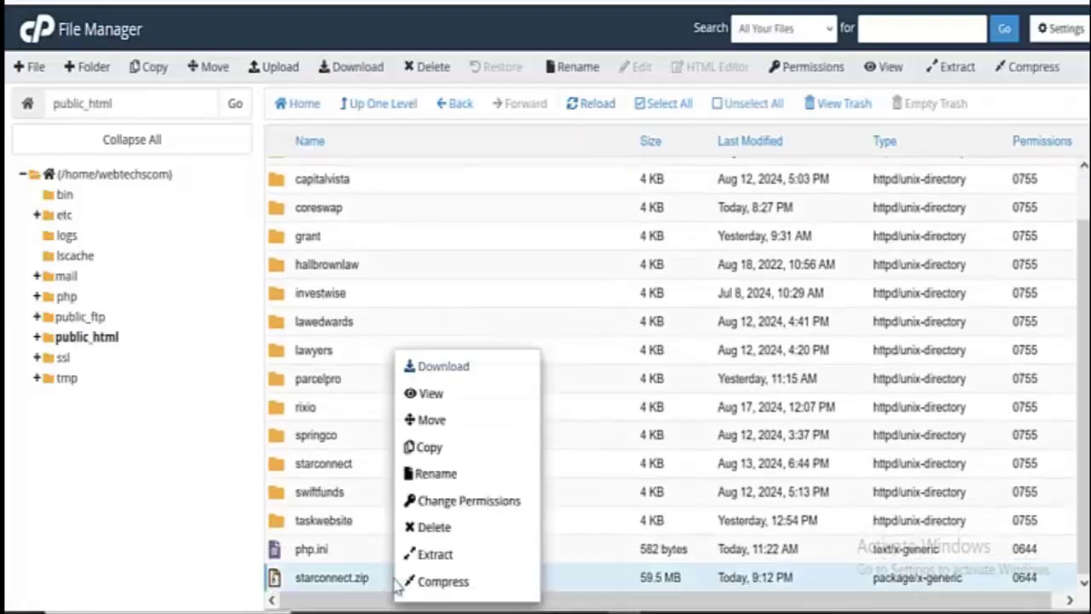
left_click(448, 555)
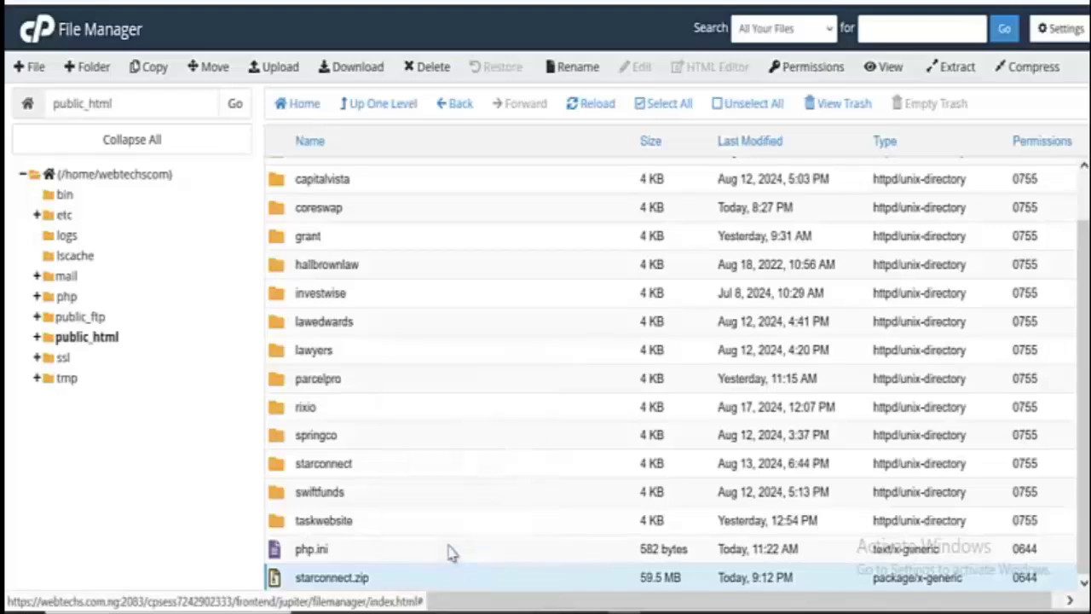
left_click(676, 405)
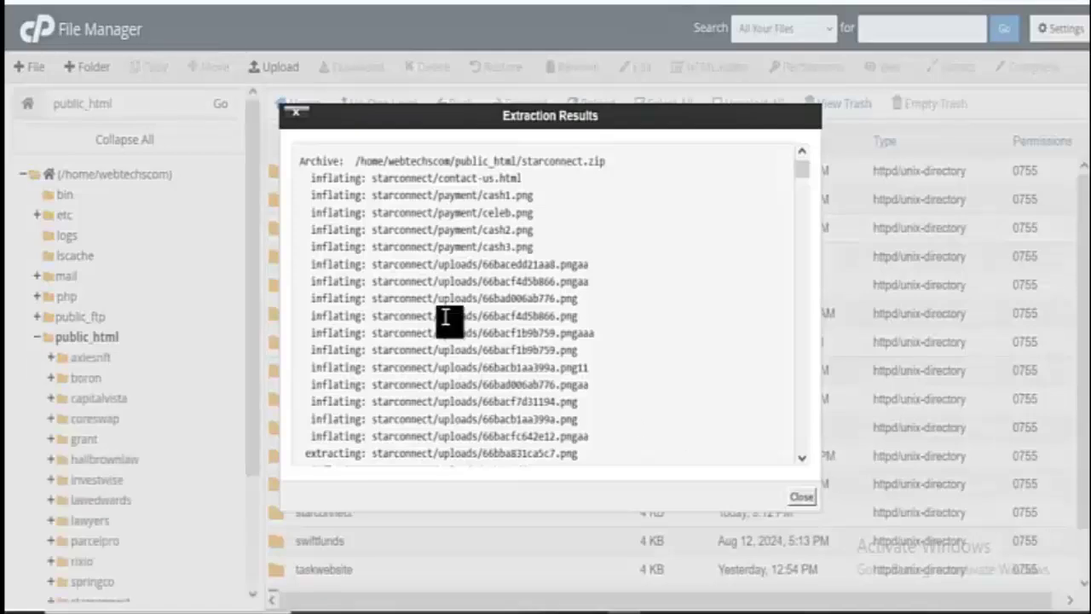
scroll(435, 302, "down", 10)
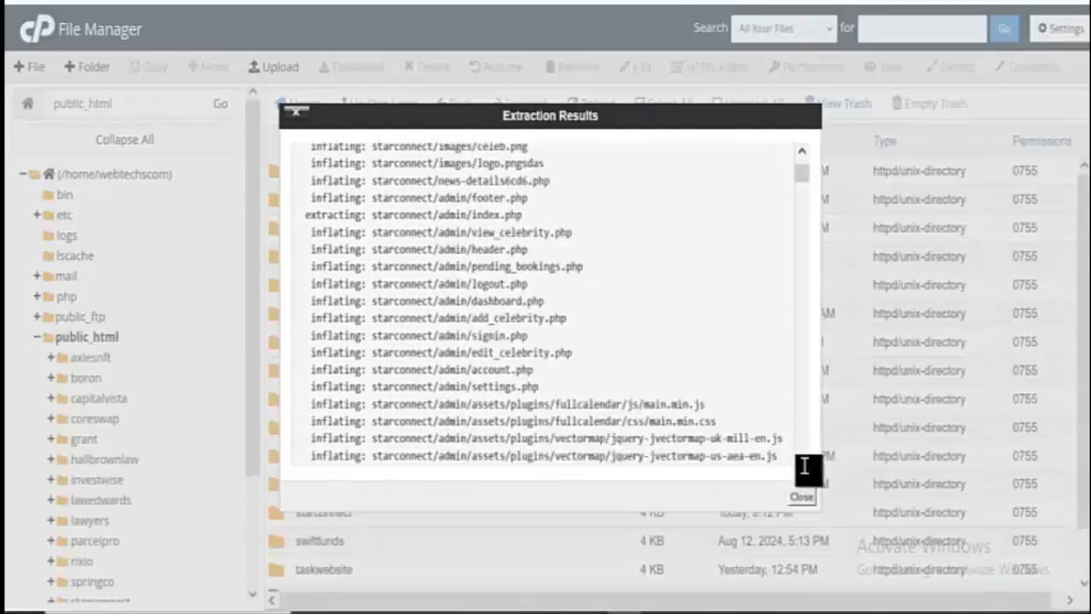
left_click(801, 499)
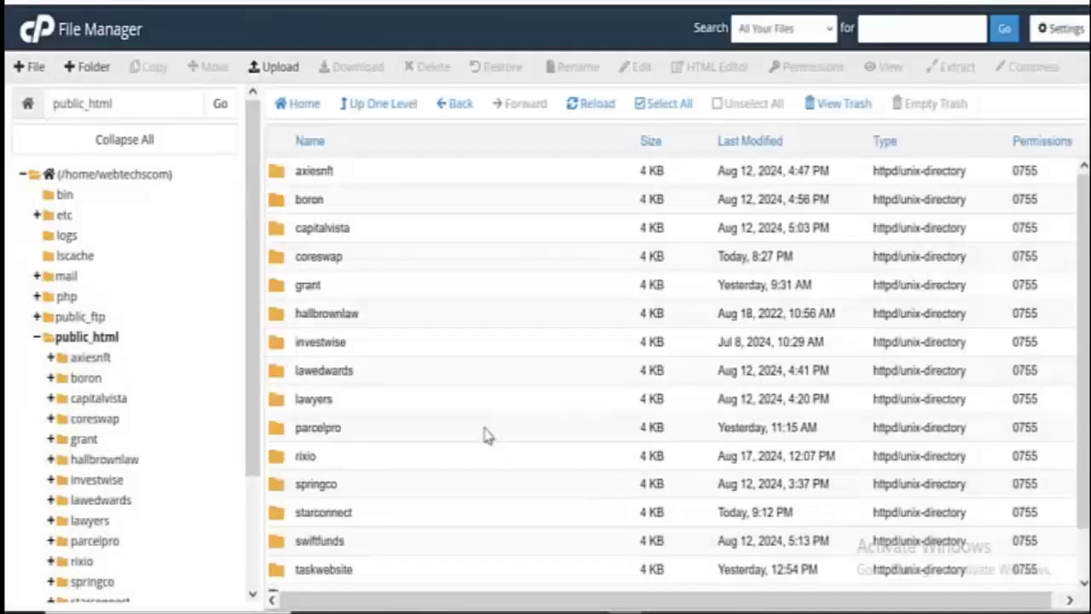
- Look through the files and folders extracted into public_html/starconnect
scroll(426, 426, "down", 3)
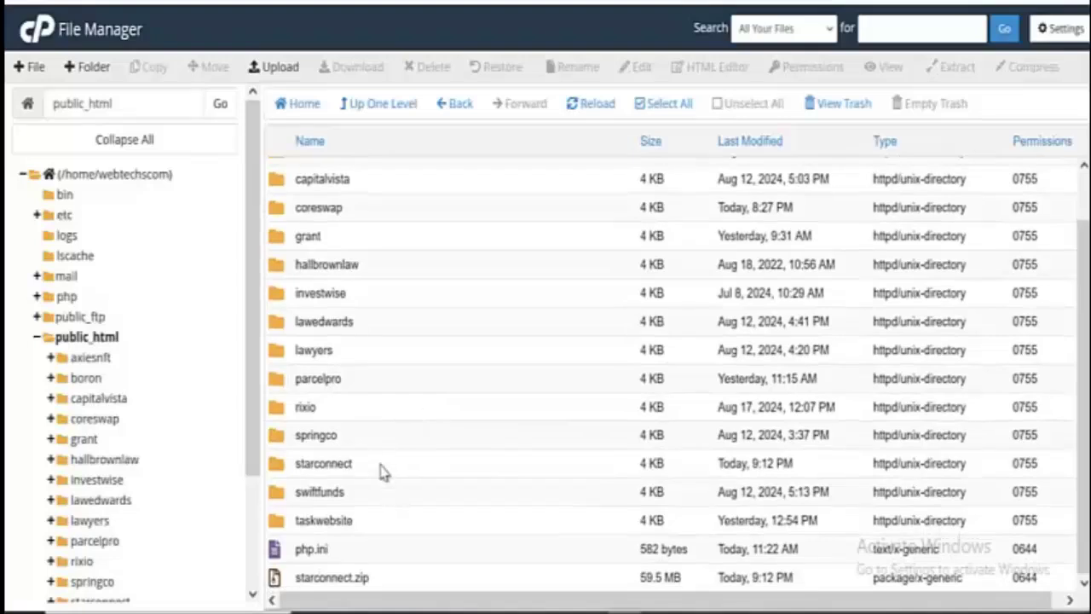
double_click(381, 470)
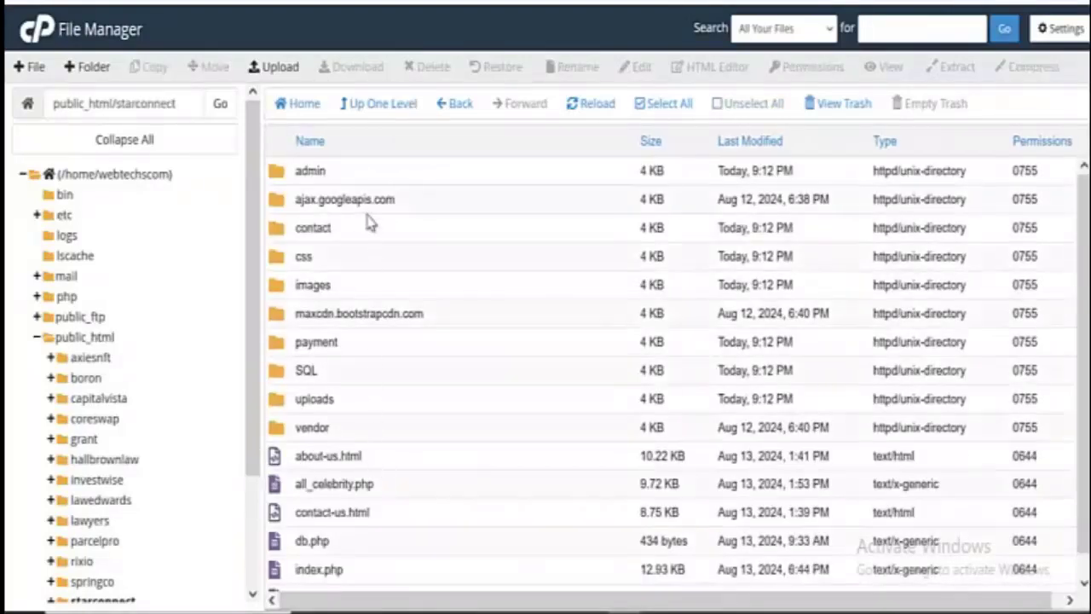
left_click(358, 106)
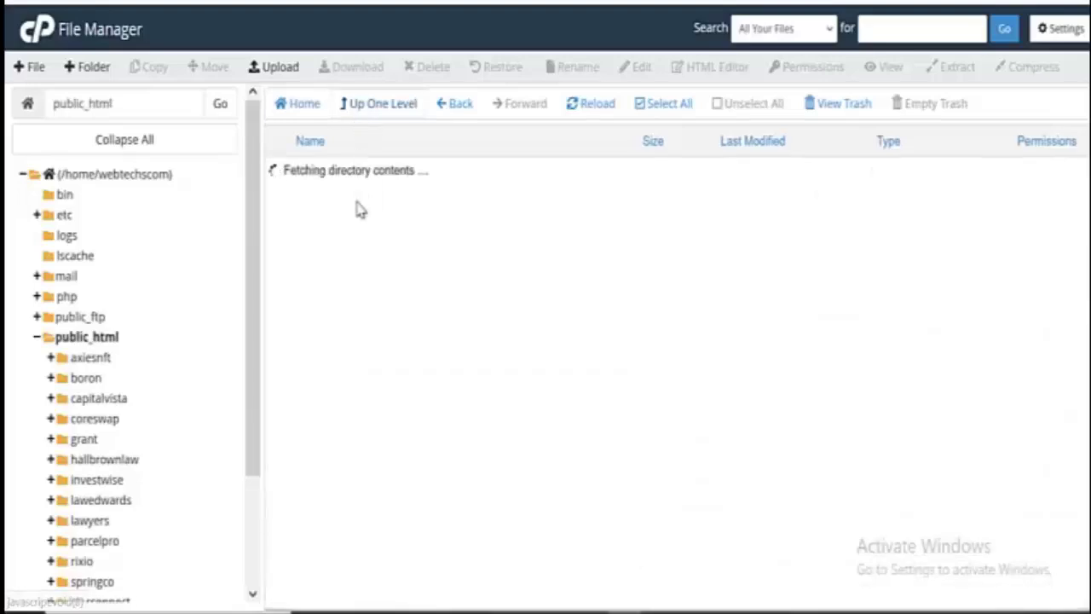
scroll(353, 350, "down", 1)
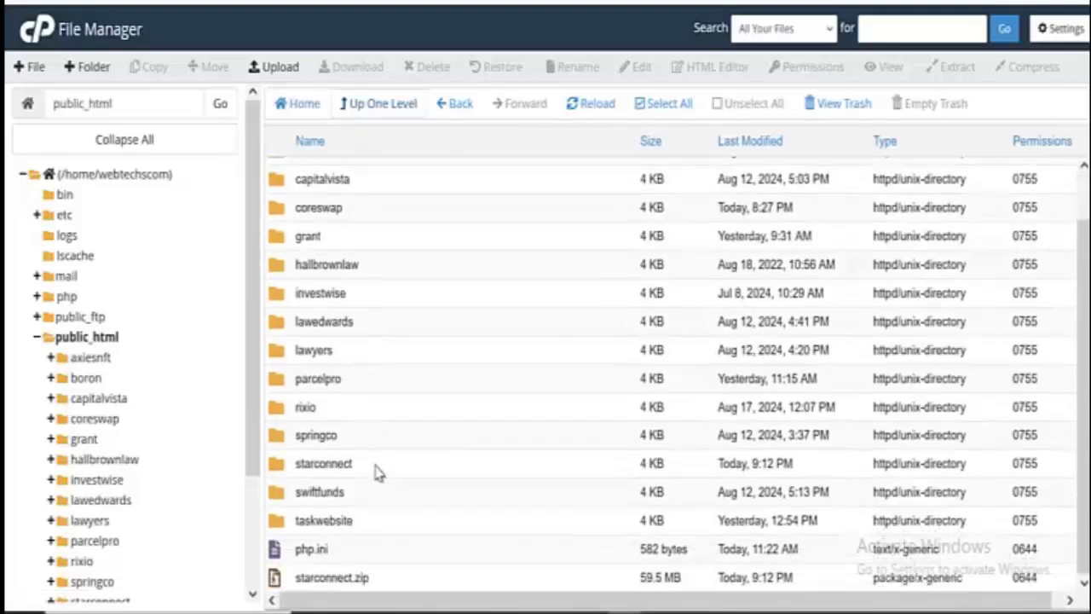
double_click(376, 467)
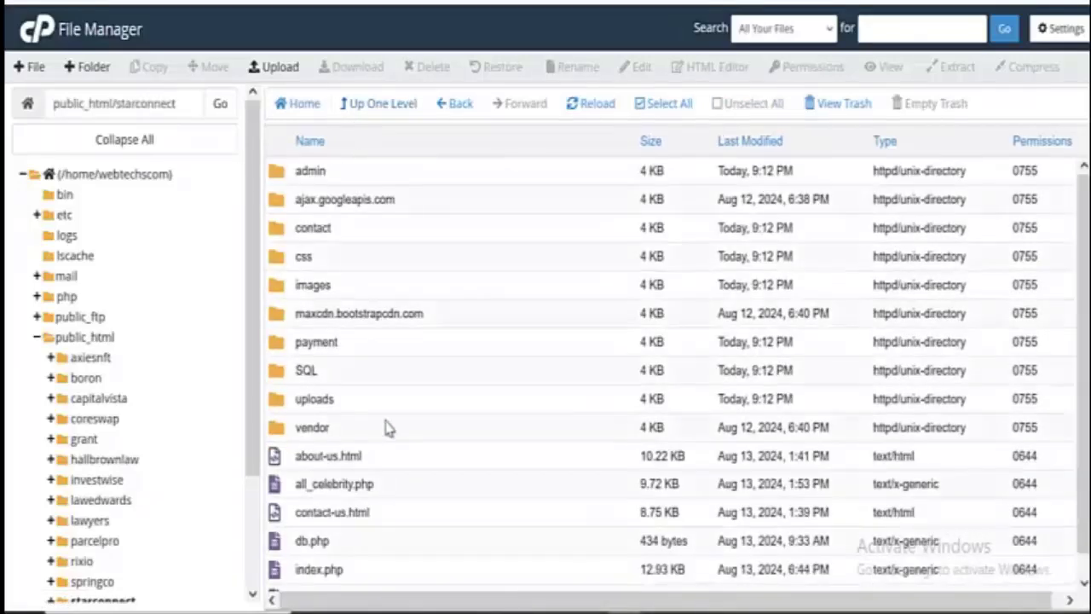
left_click(664, 103)
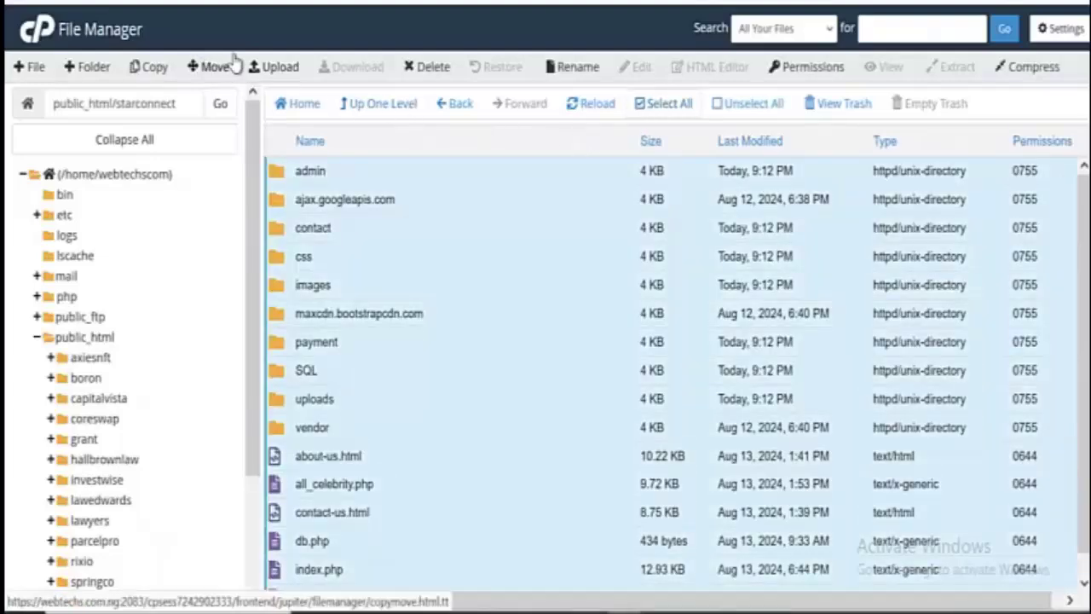
left_click(213, 74)
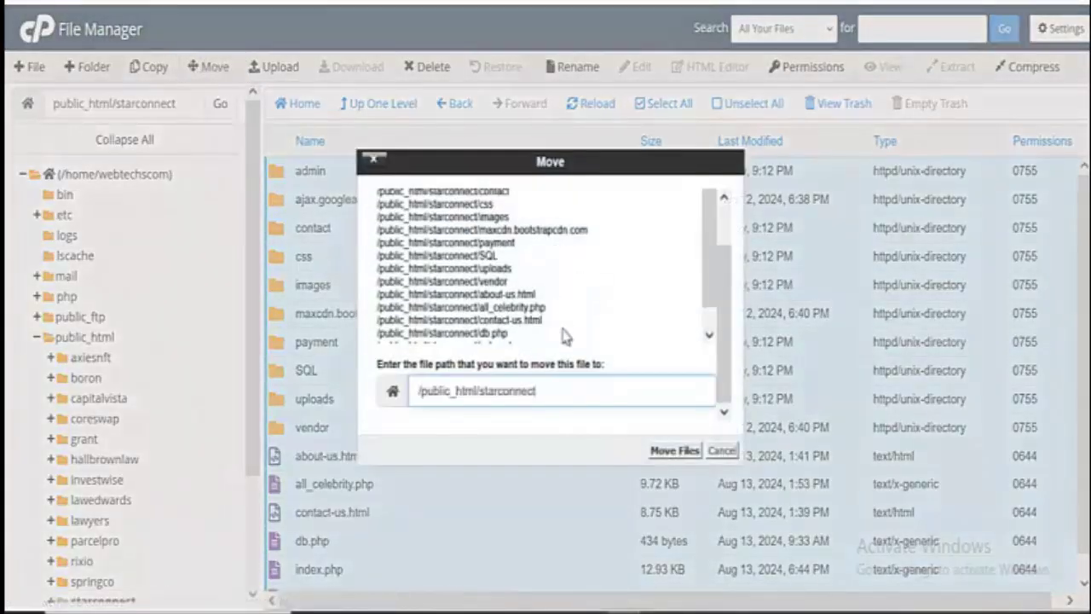
left_click(568, 388)
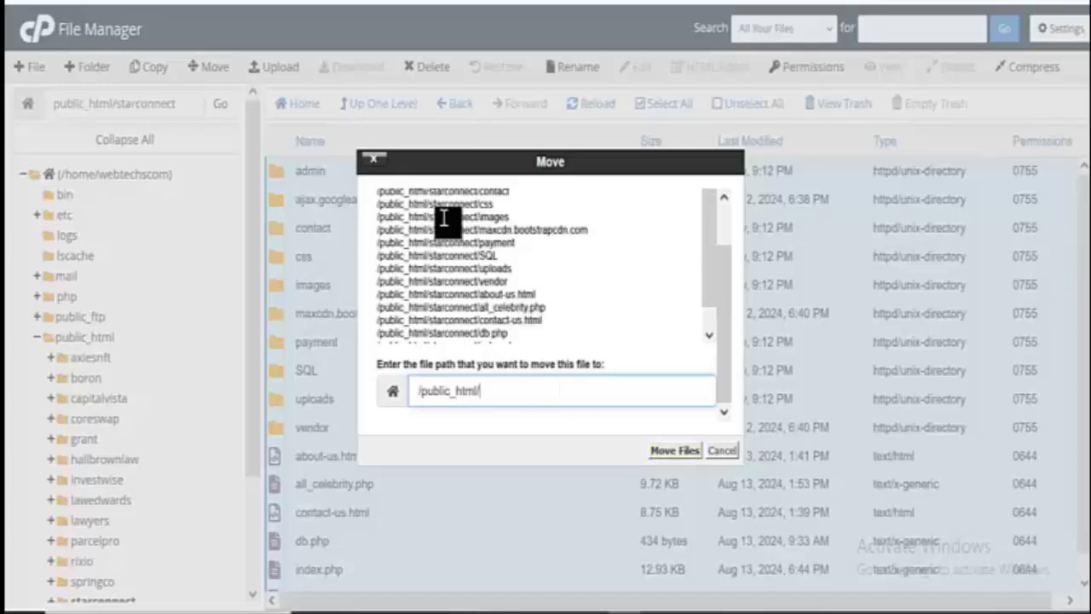
left_click(372, 161)
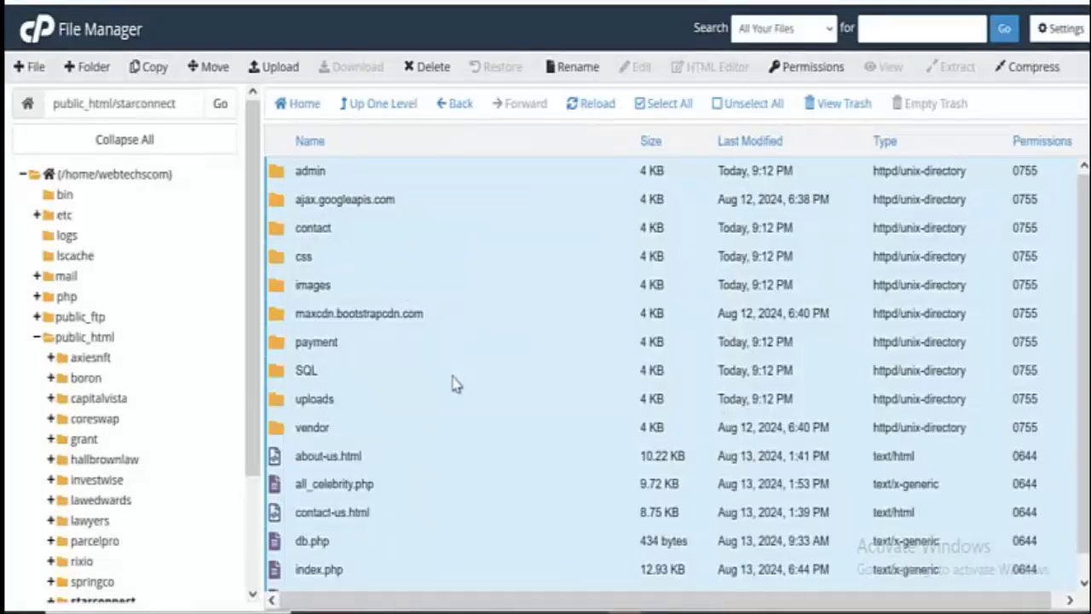
scroll(454, 384, "down", 1)
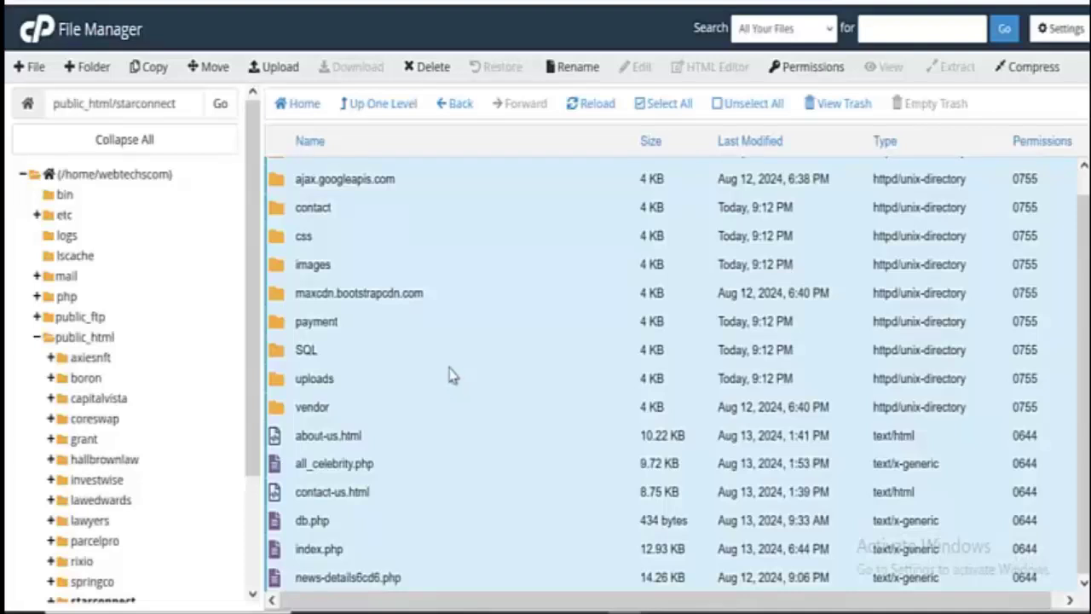
- Return to the cPanel tools page, search the tools for "my" and open the Database Wizard
left_click(360, 2)
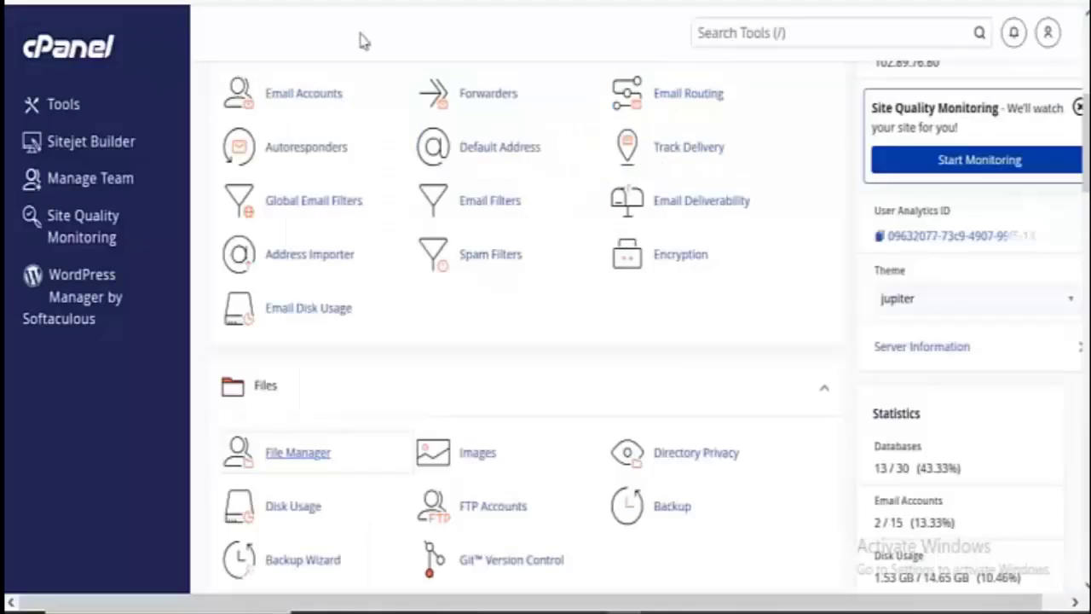
scroll(383, 362, "up", 2)
scroll(383, 362, "up", 2)
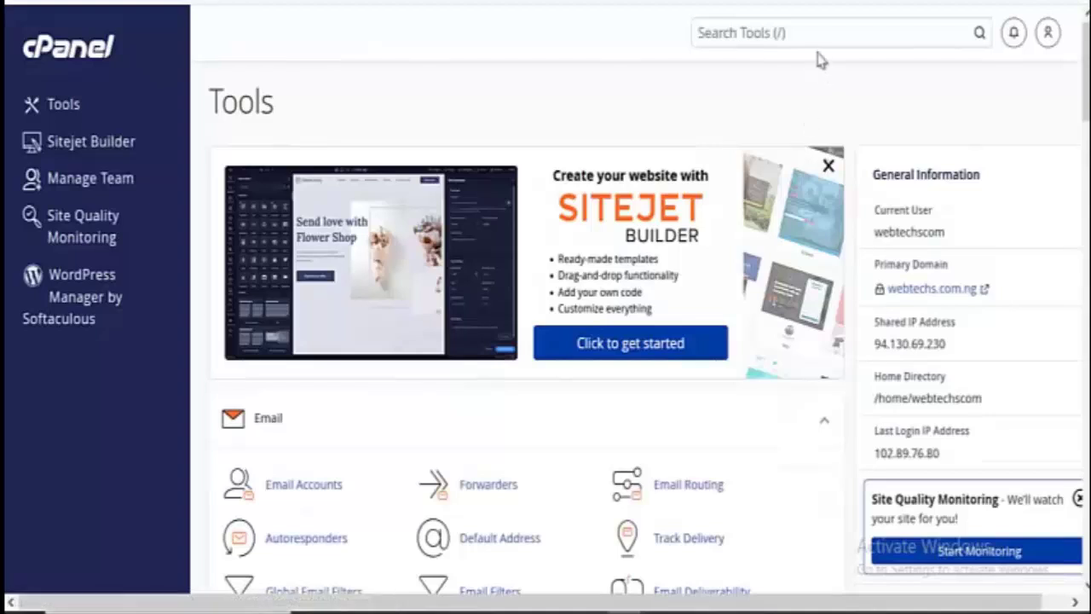
key("slash")
type("my")
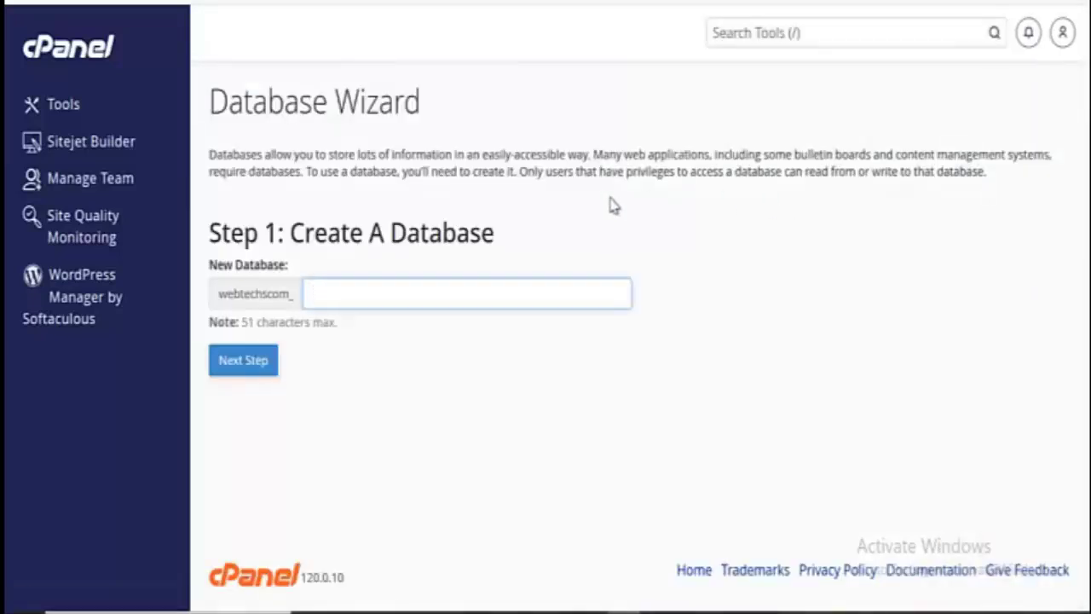
- Create a new database with the name celebritytest after the account prefix and continue to the user setup
left_click(446, 291)
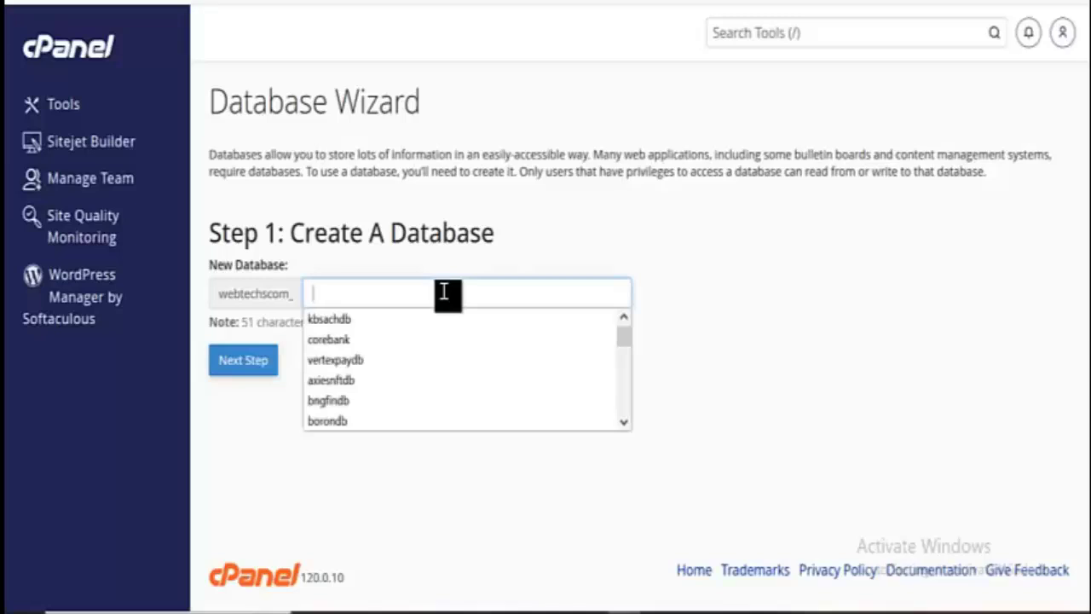
type("d")
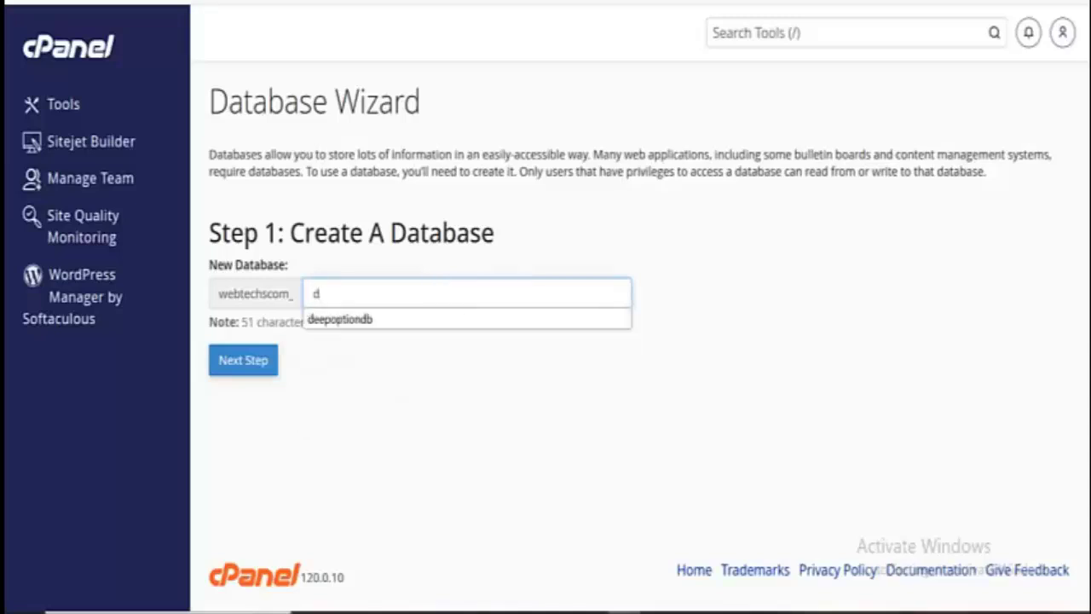
key("BackSpace")
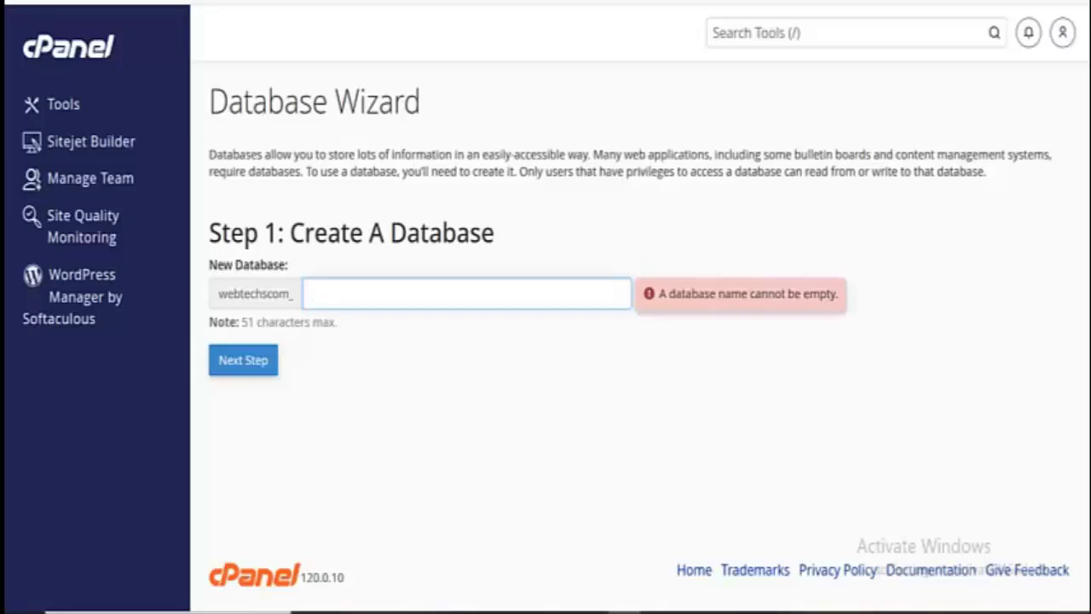
type("celeb")
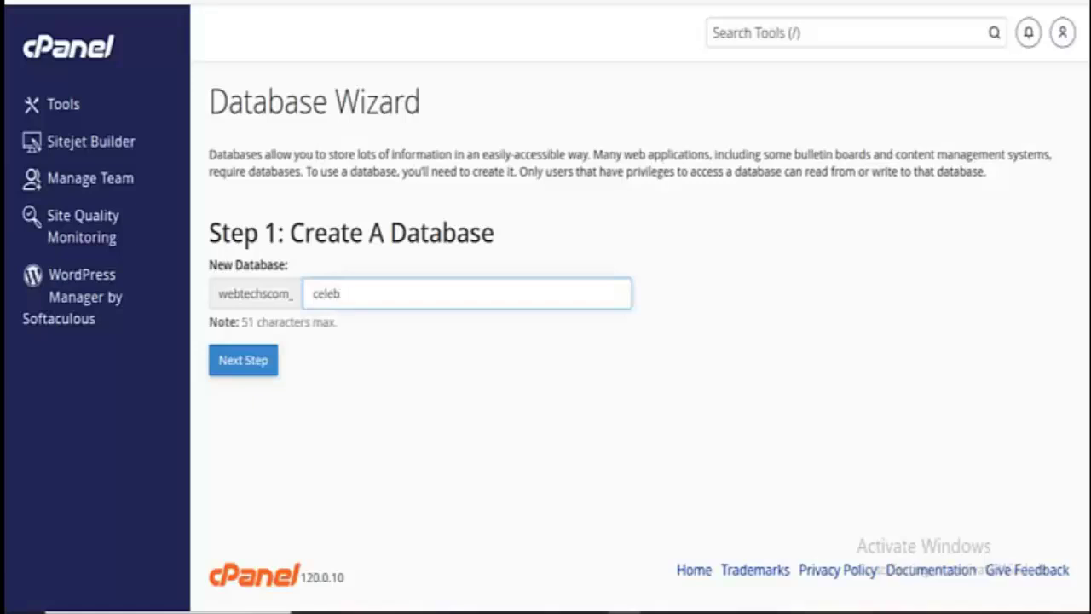
type("ritytest")
left_click(260, 356)
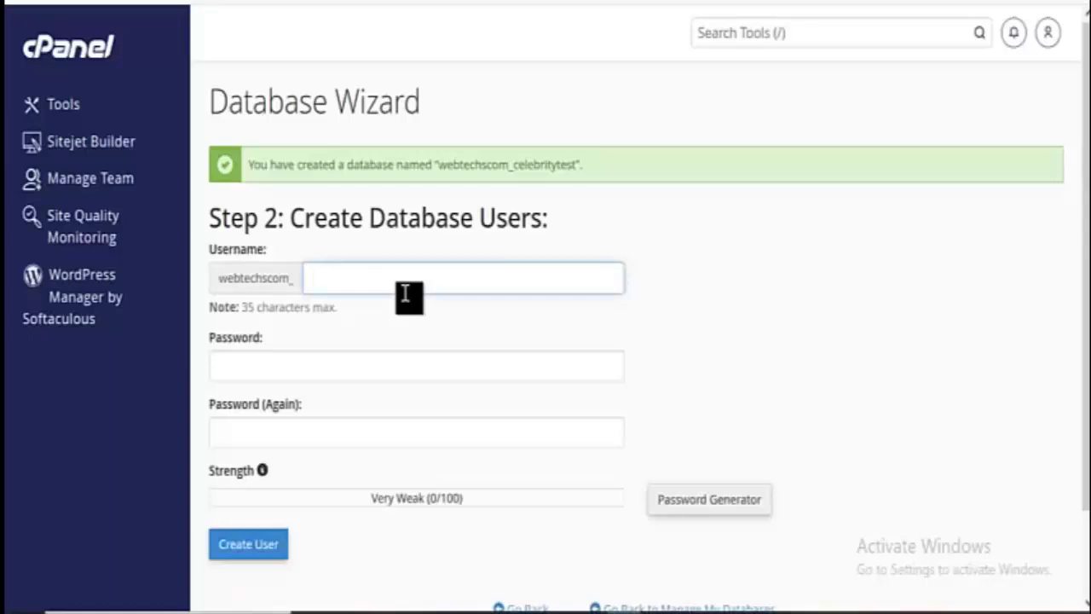
- Create the database user celebritytestuser with a generated password in both password fields, copying the password and declining the browser's password update
type("cele")
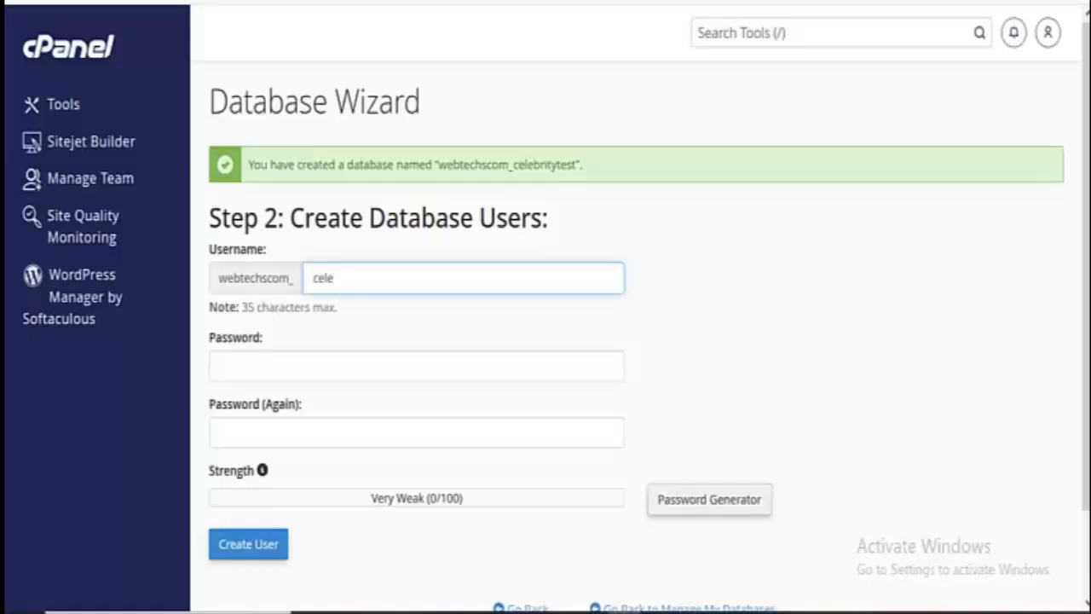
type("tytestuser")
left_click(685, 502)
left_click_drag(507, 249, 412, 236)
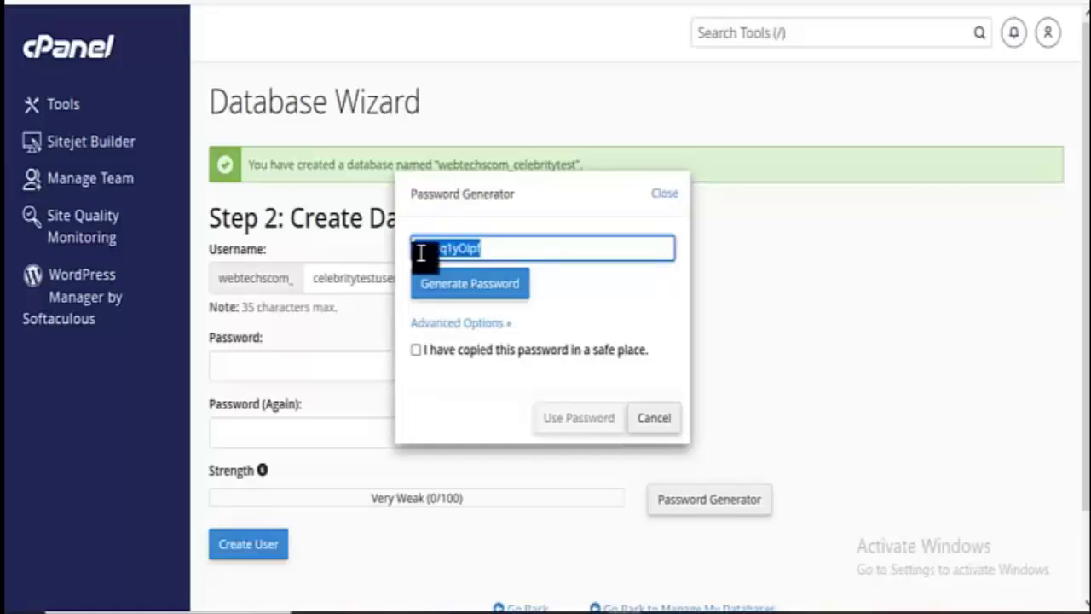
left_click(442, 354)
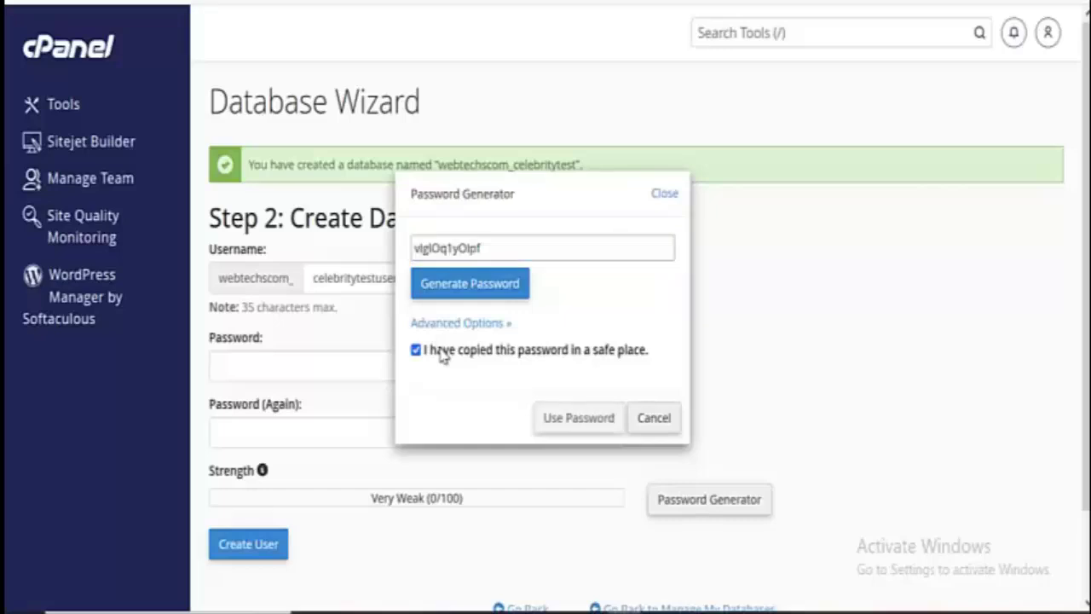
left_click(565, 418)
scroll(563, 429, "down", 1)
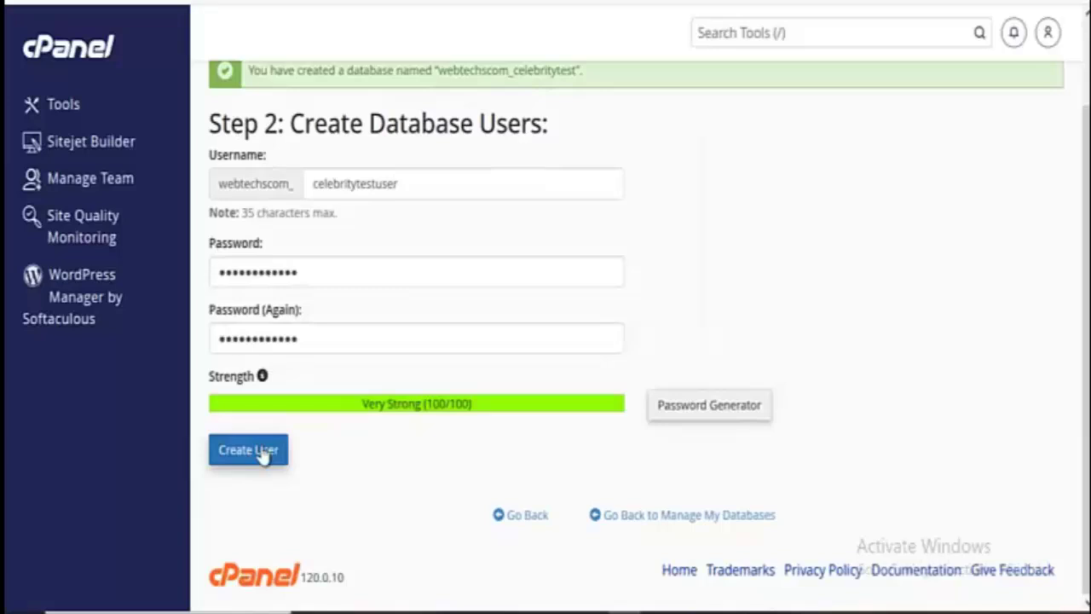
left_click(264, 456)
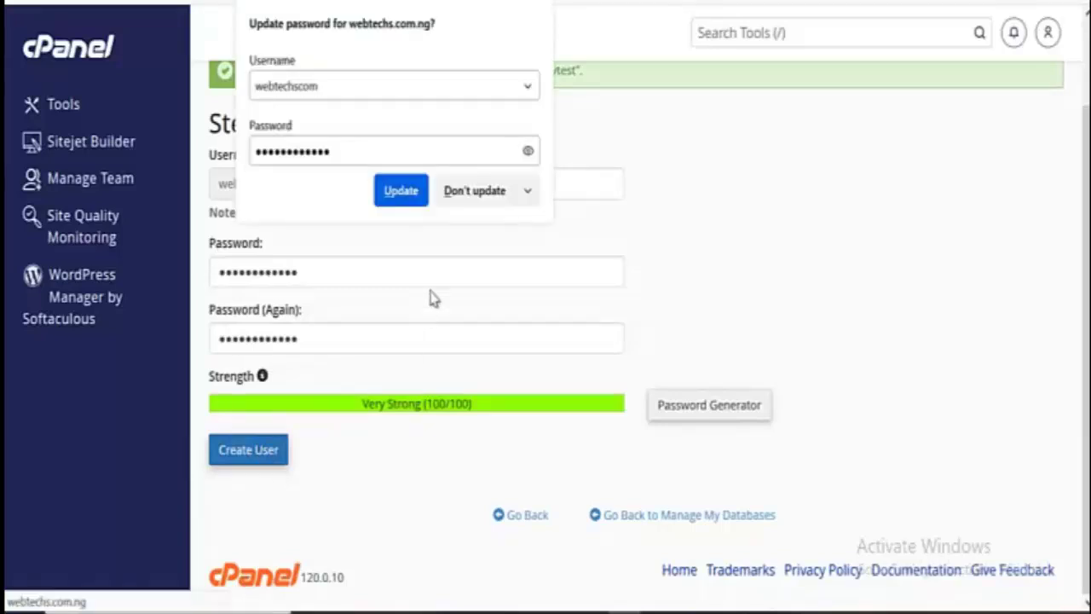
left_click(465, 200)
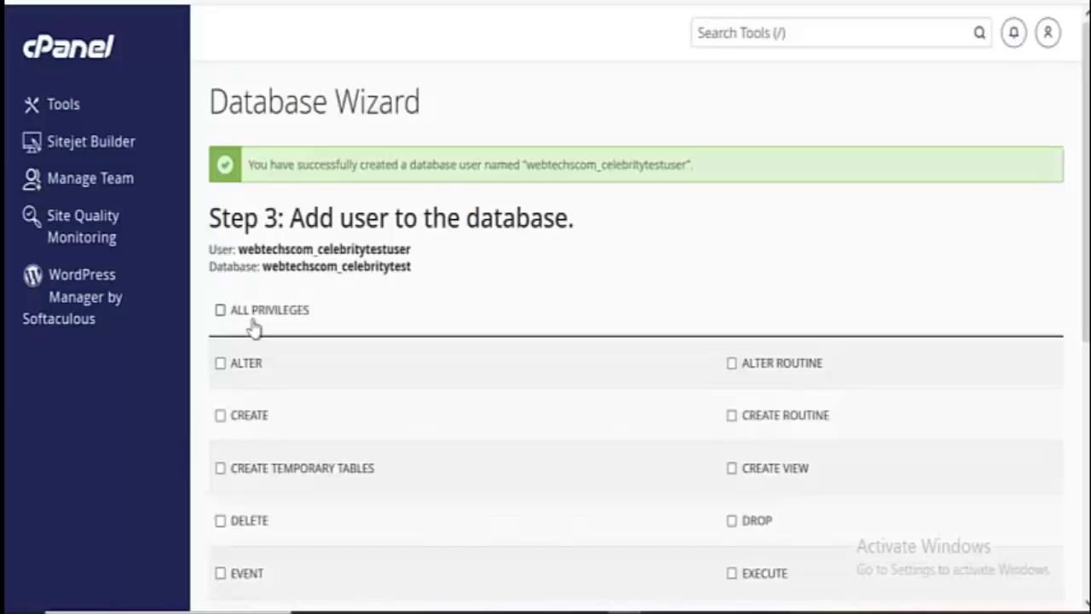
- Grant the new user all privileges on the celebritytest database and apply the changes
left_click(252, 322)
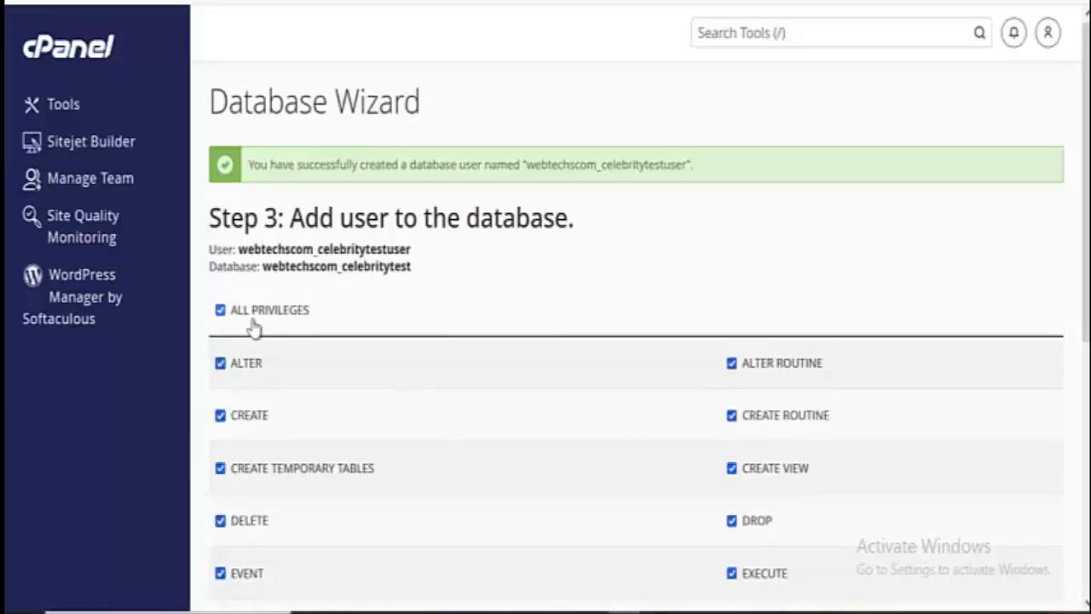
scroll(251, 324, "down", 5)
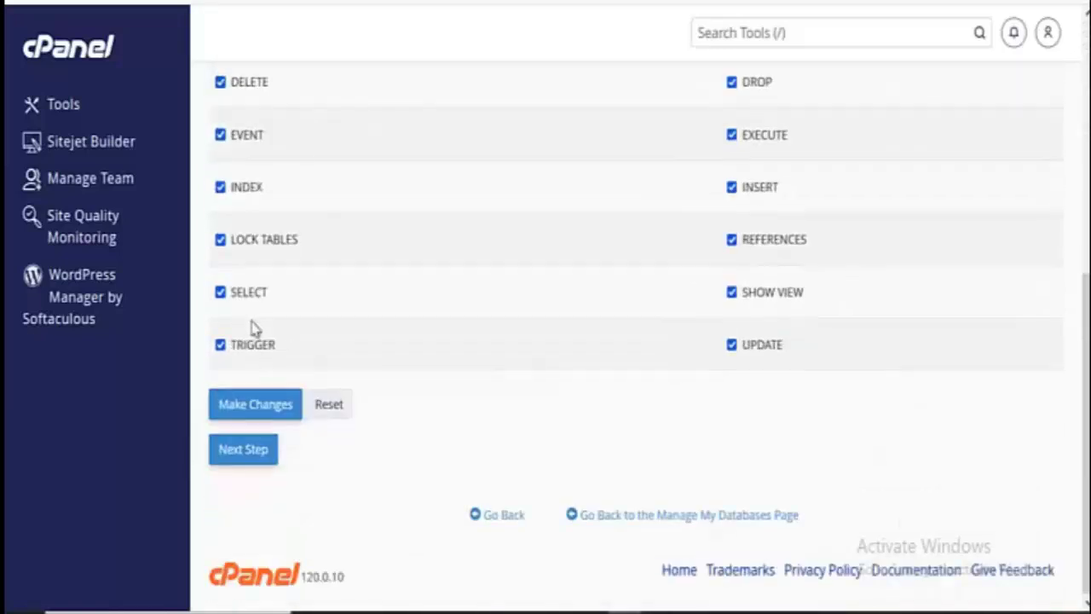
left_click(265, 408)
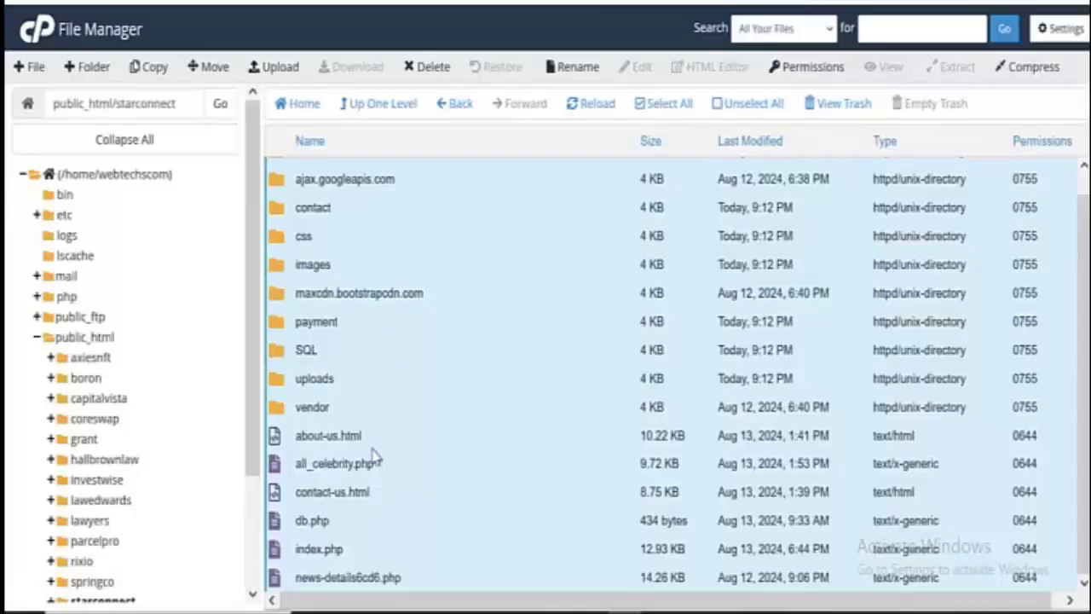
- Open db.php from public_html/starconnect for editing and replace the DB_PASSWORD value with the copied database user password
left_click(347, 523)
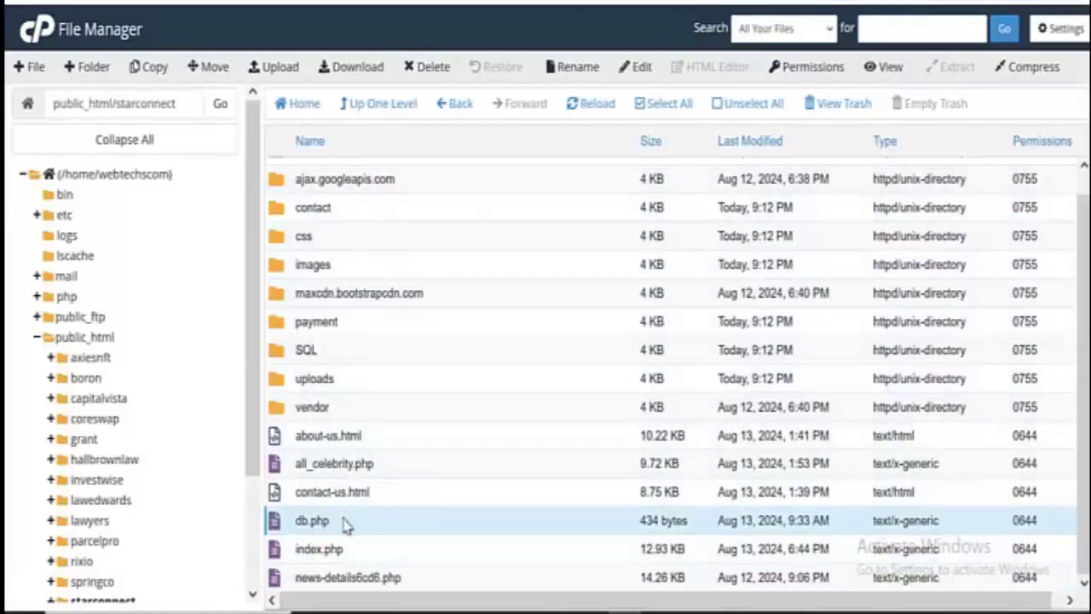
right_click(346, 522)
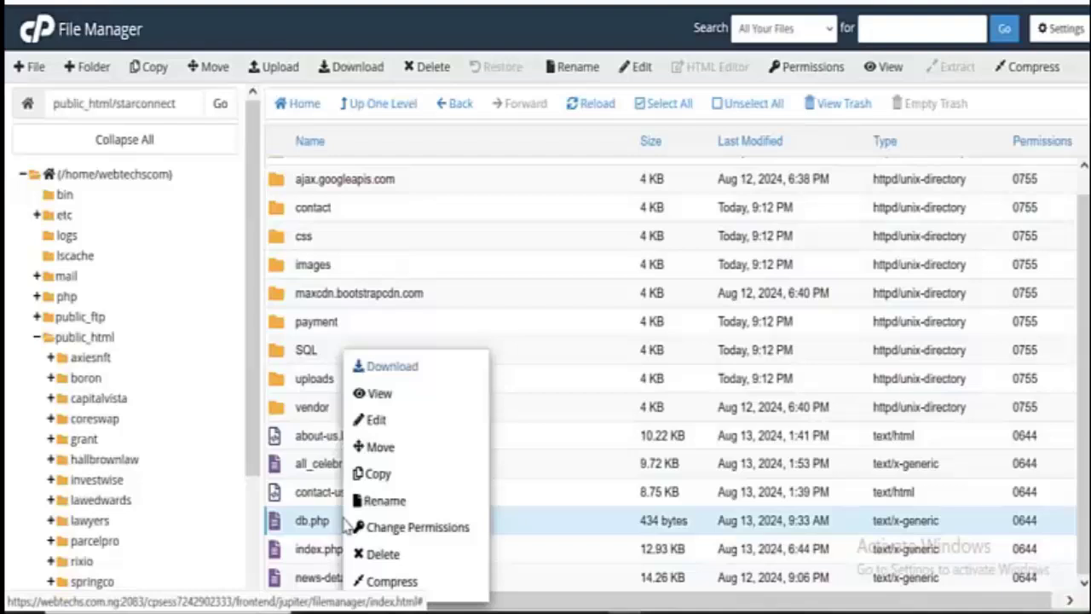
left_click(379, 429)
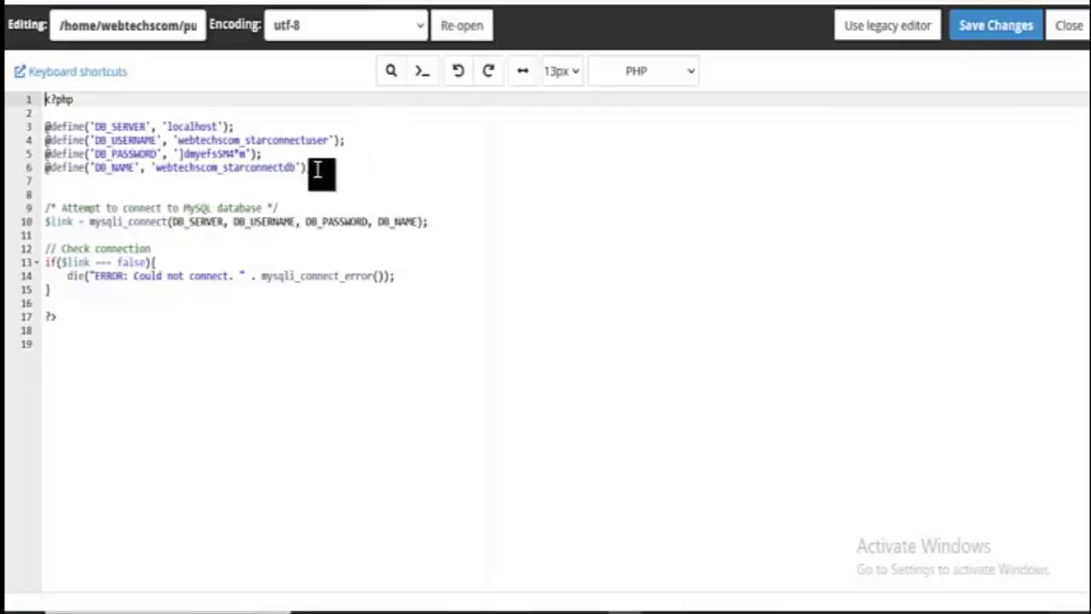
double_click(232, 157)
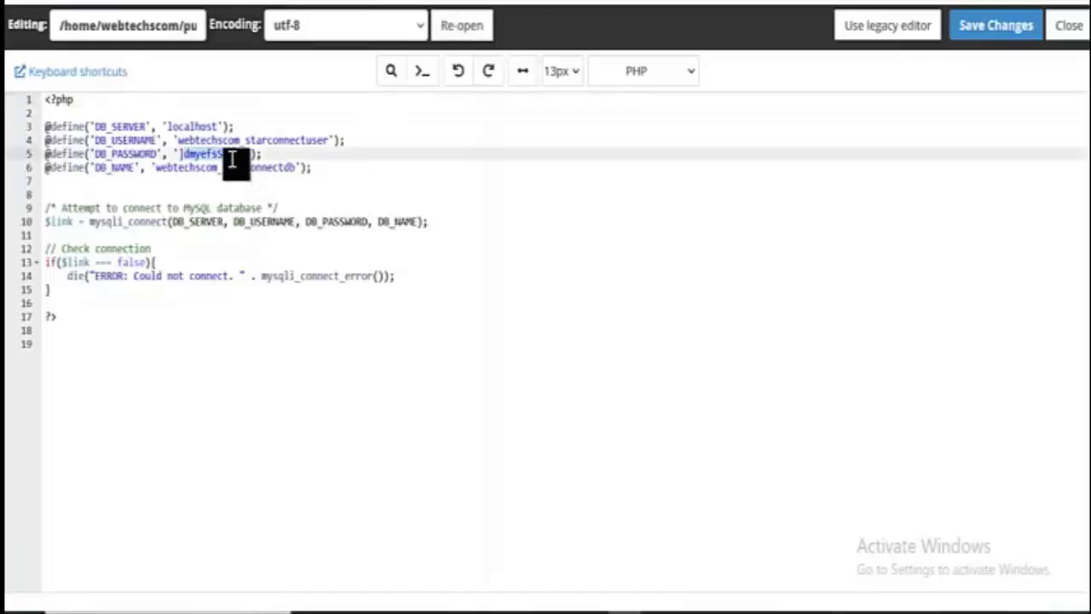
type("*m")
key("BackSpace")
key("BackSpace")
key("BackSpace")
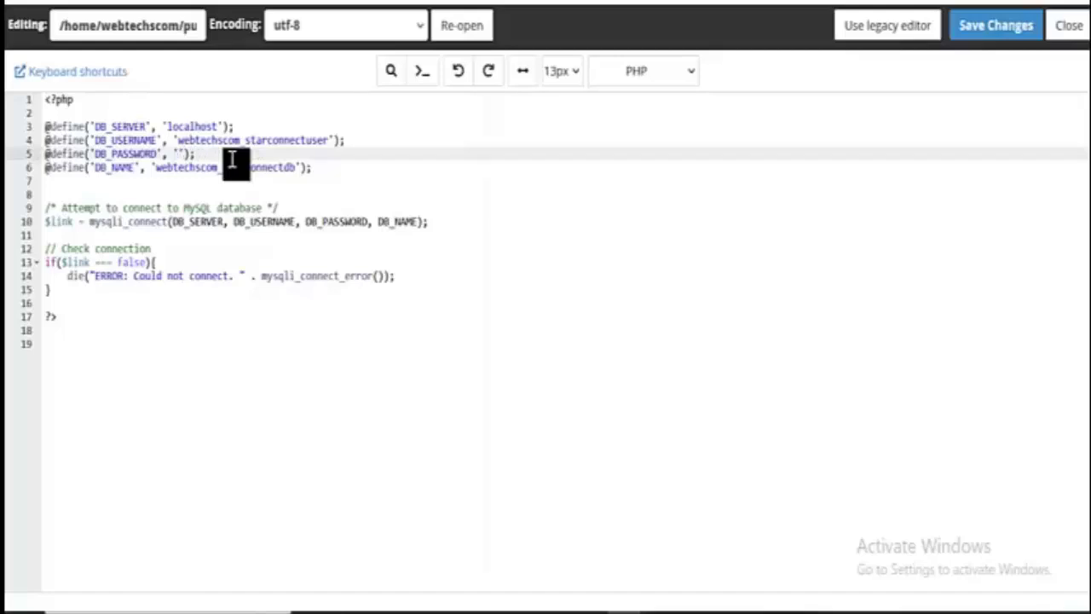
key("ctrl+v")
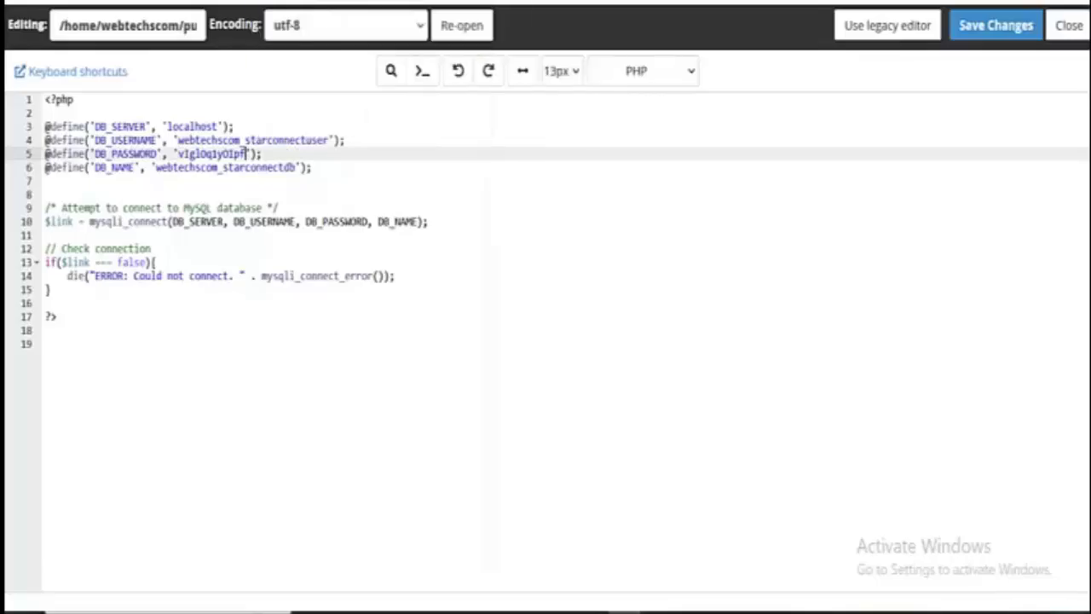
- Copy the full database username from the Database Wizard and set DB_USERNAME in db.php to webtechscom_celebritytestuser
left_click(389, 5)
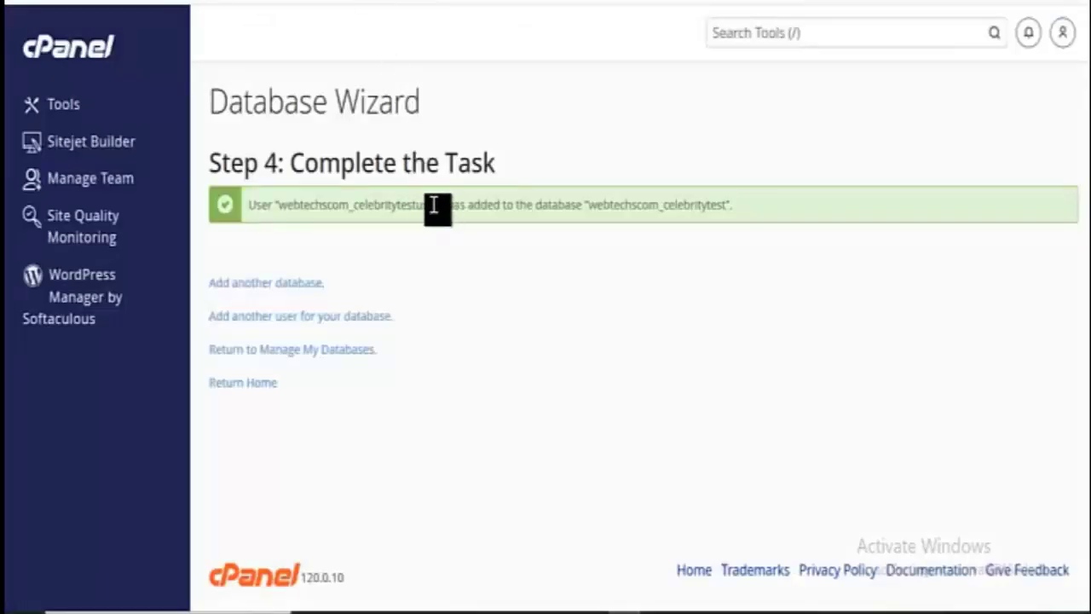
left_click_drag(439, 205, 283, 205)
key("ctrl+c")
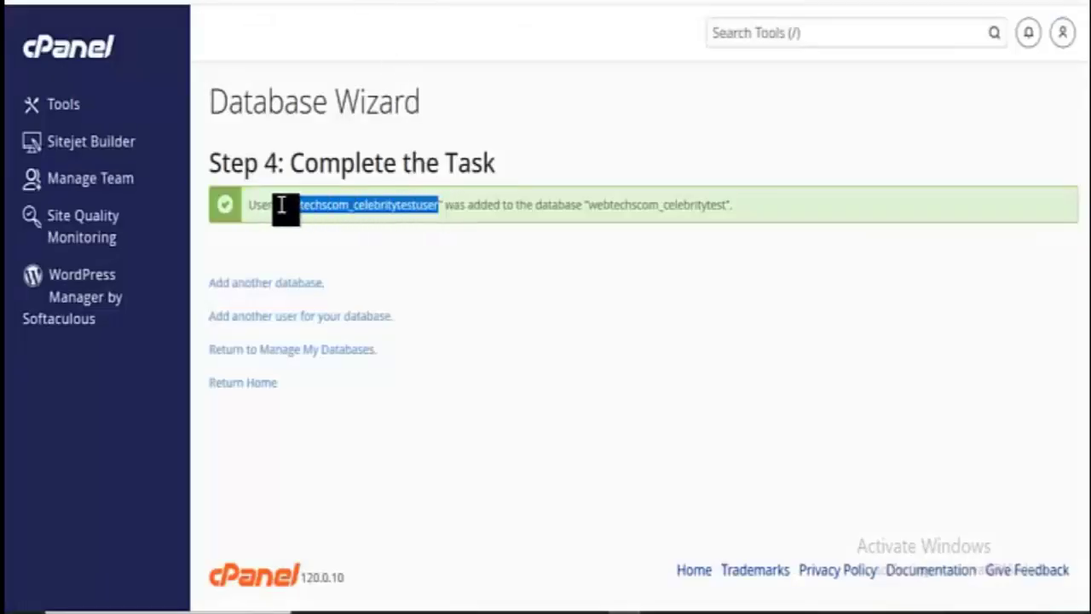
left_click(477, 4)
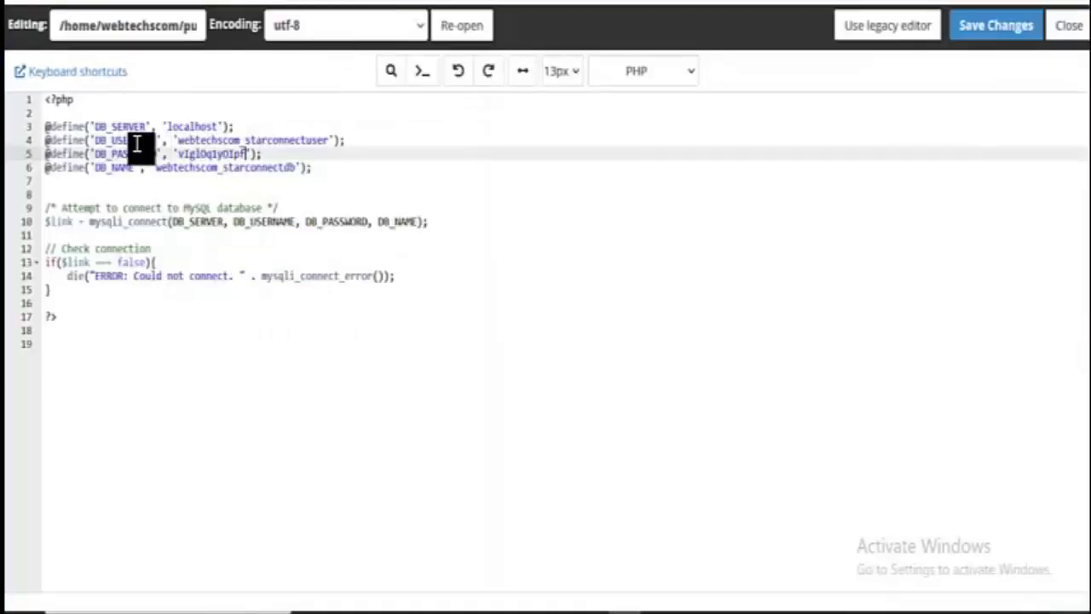
double_click(139, 141)
double_click(255, 139)
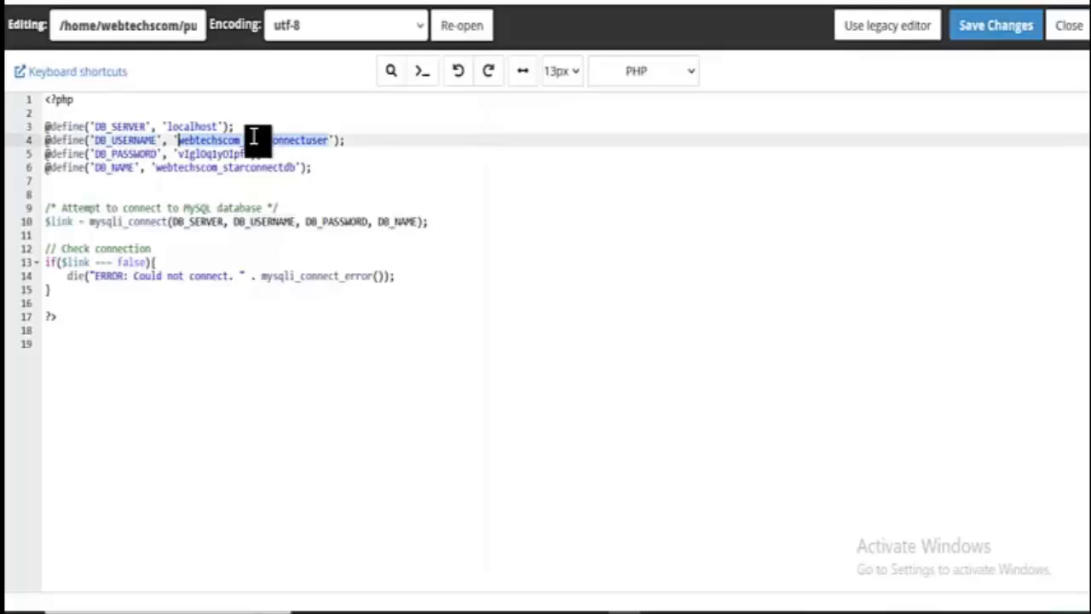
key("ctrl+v")
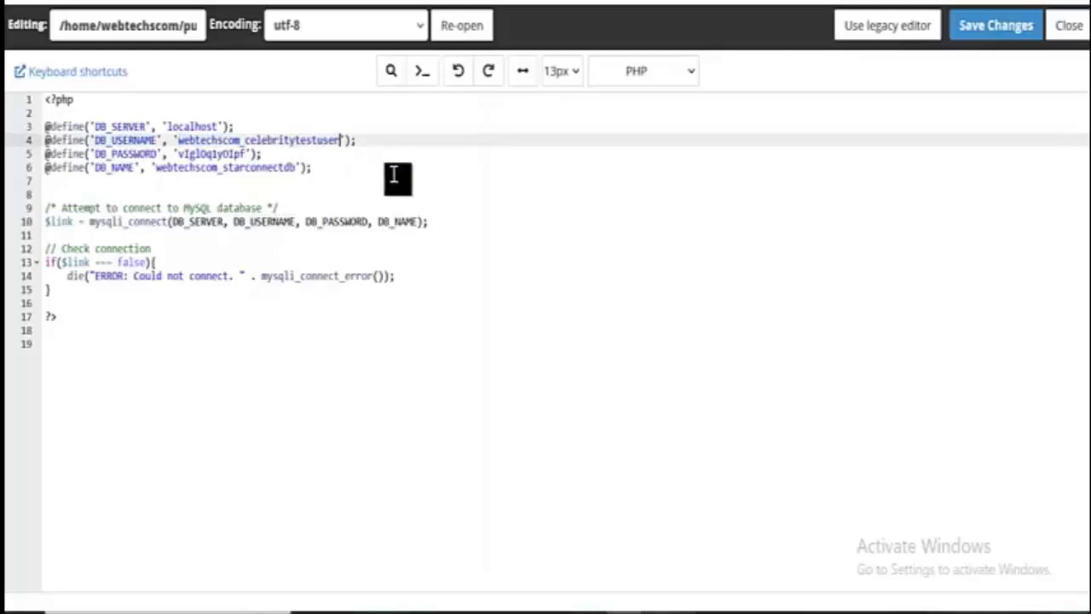
- Copy the full database name from the Database Wizard, set DB_NAME in db.php to webtechscom_celebritytest and save the file
left_click(376, 31)
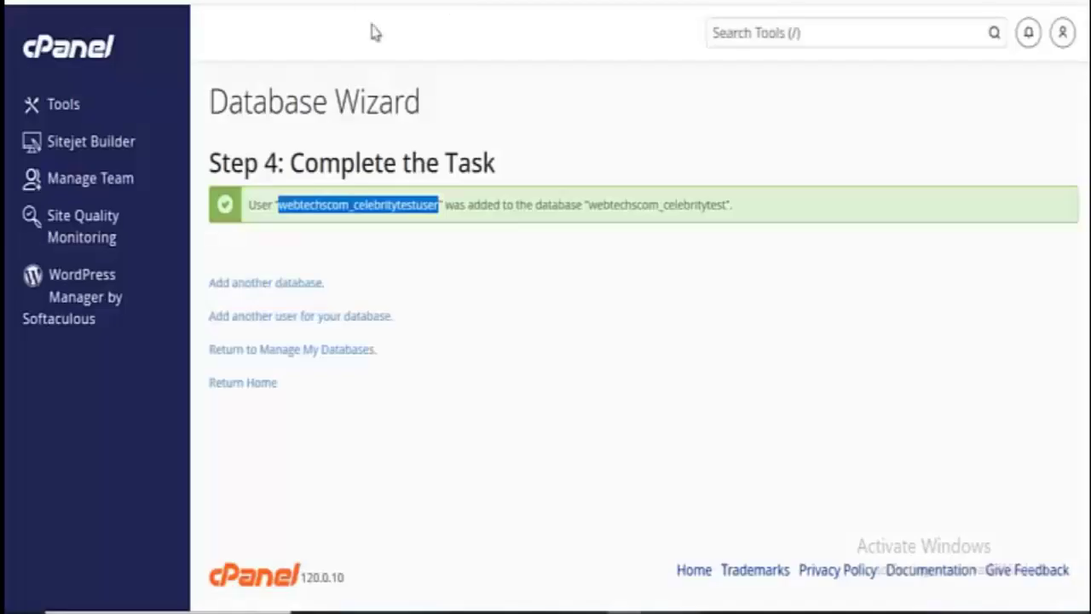
double_click(689, 206)
key("ctrl+c")
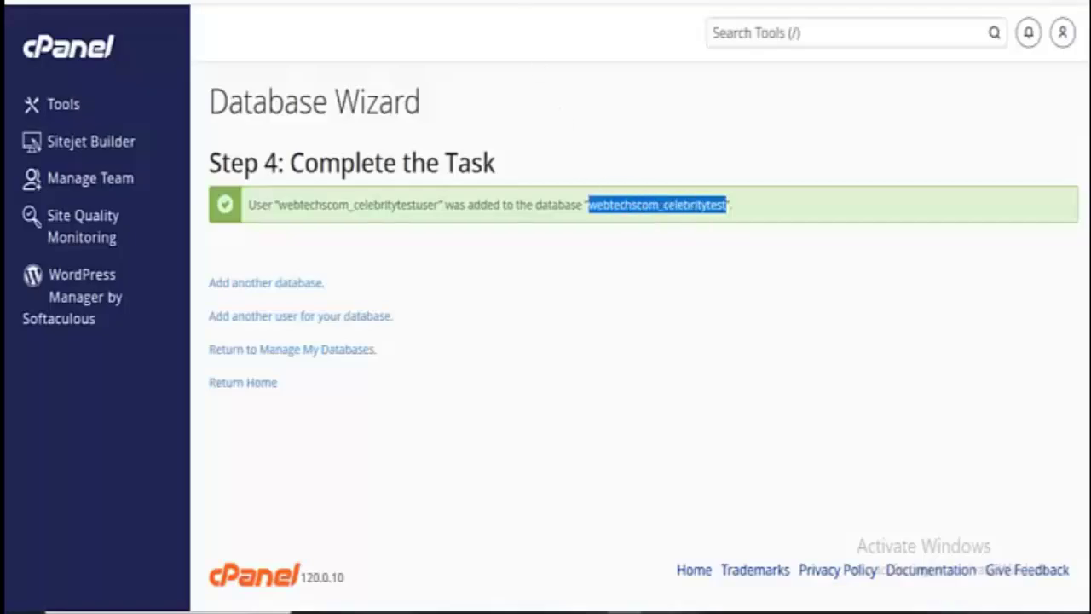
key("ctrl+Tab")
double_click(247, 167)
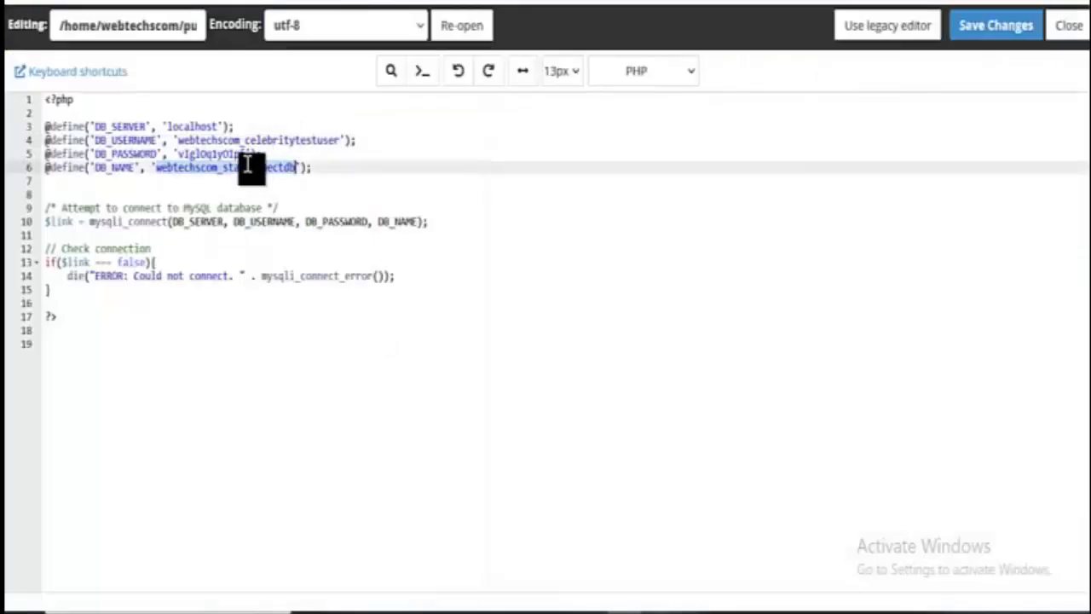
key("ctrl+v")
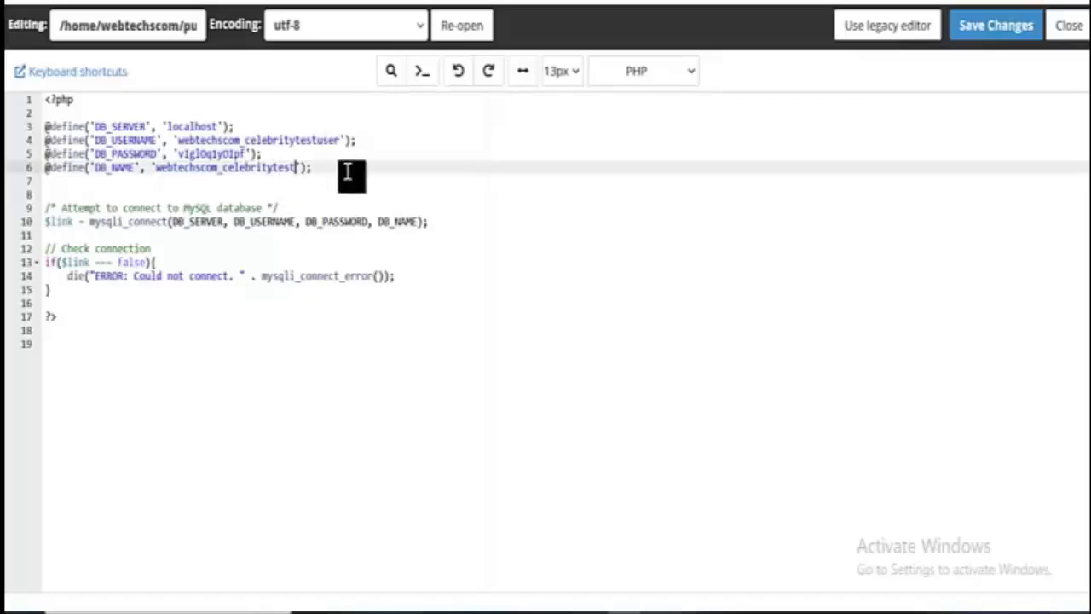
left_click(972, 28)
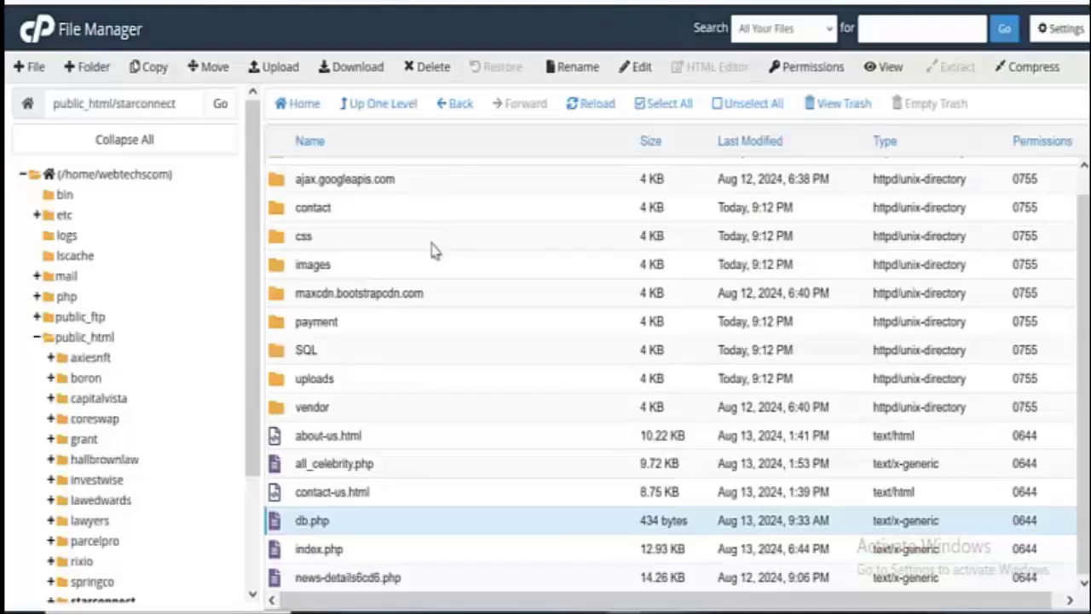
- Open the SQL folder inside public_html/starconnect in File Manager
scroll(433, 249, "up", 1)
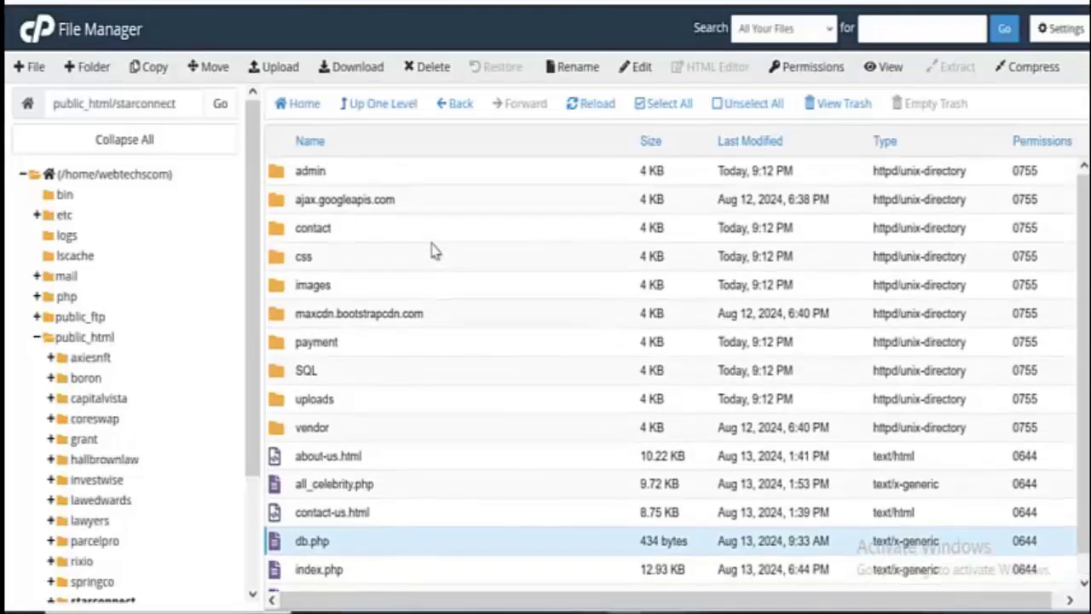
double_click(410, 373)
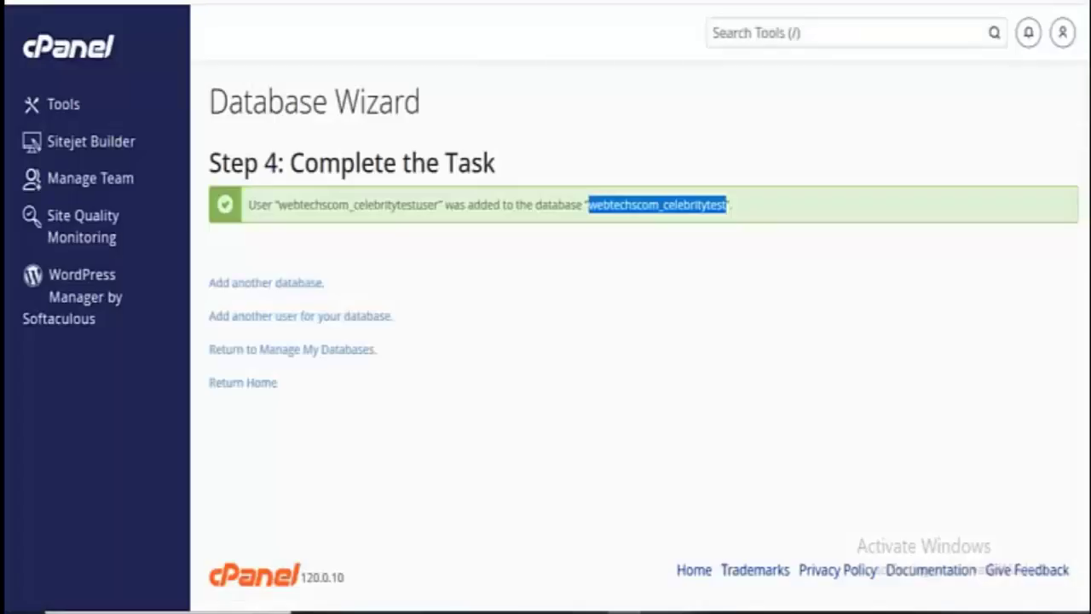
- Return to the Database Wizard page, search the cPanel tools for "php" and open phpMyAdmin
left_click(733, 40)
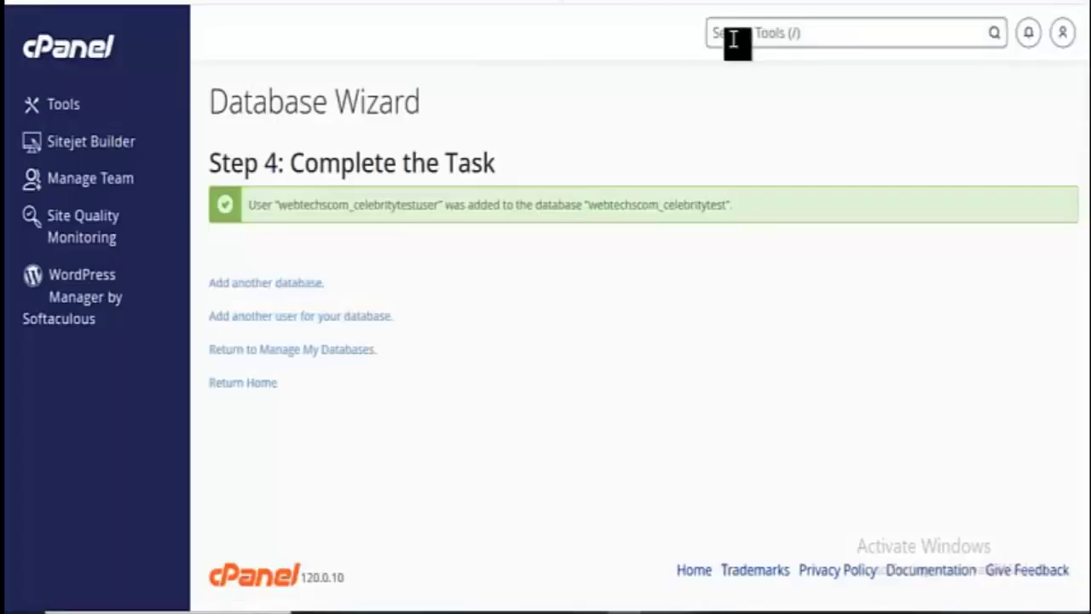
type("php")
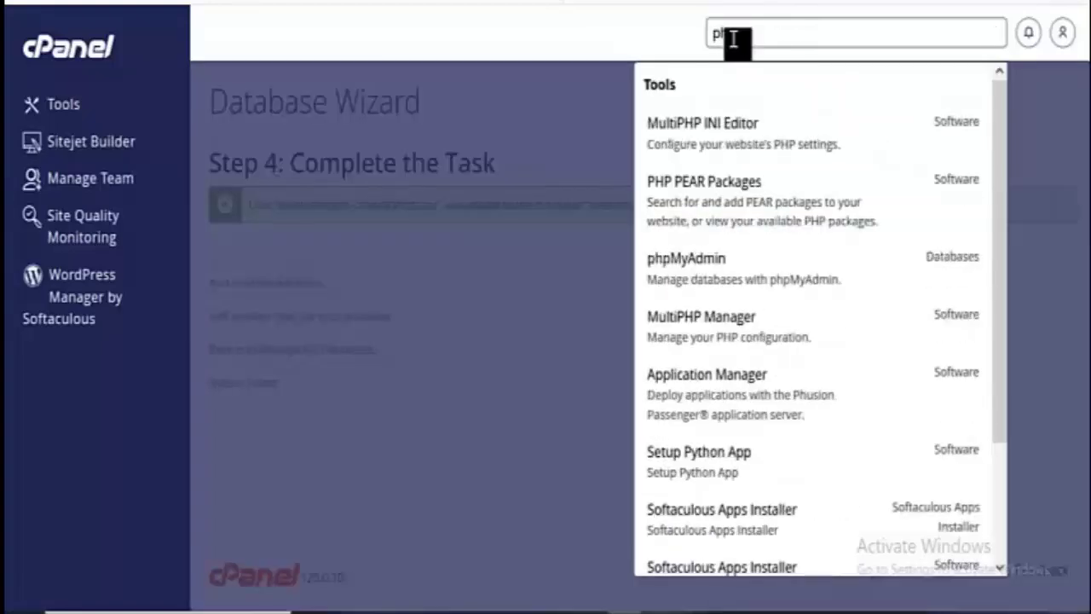
left_click(757, 263)
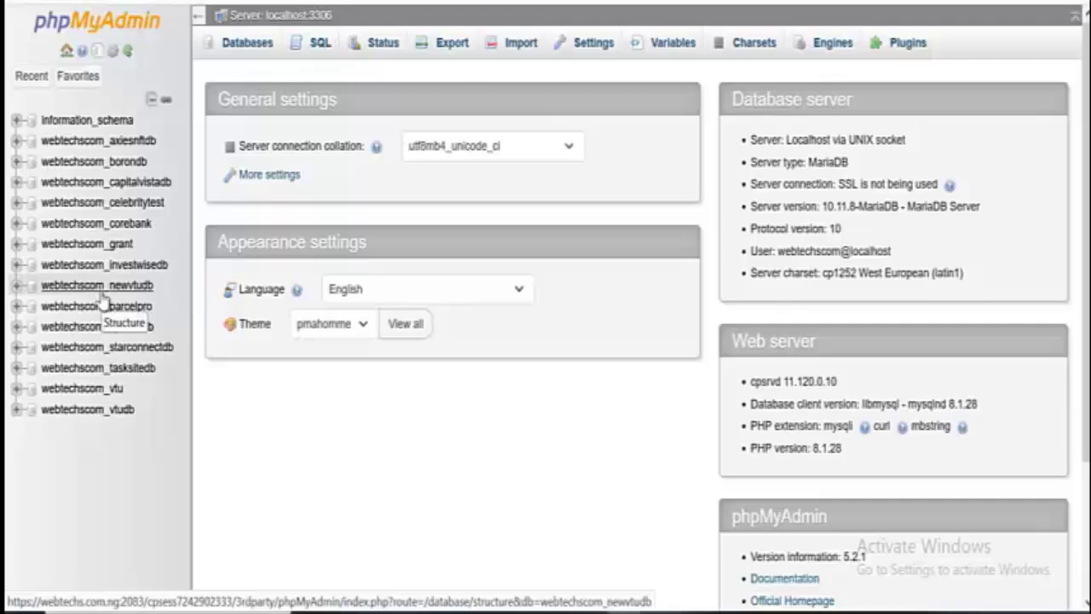
- Open the import page for the webtechscom_celebritytest database
left_click(143, 211)
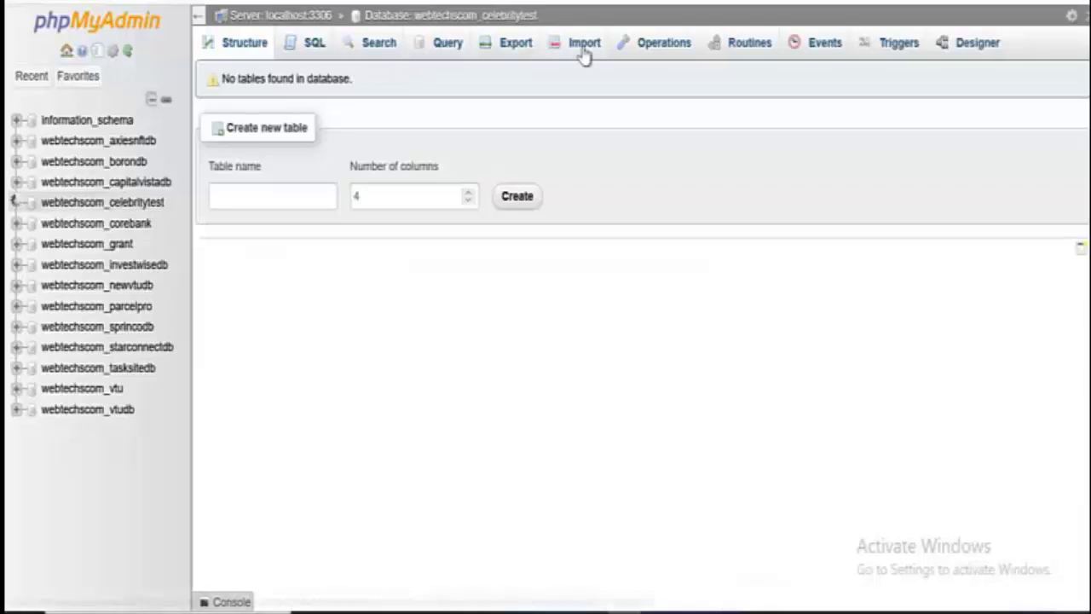
left_click(585, 51)
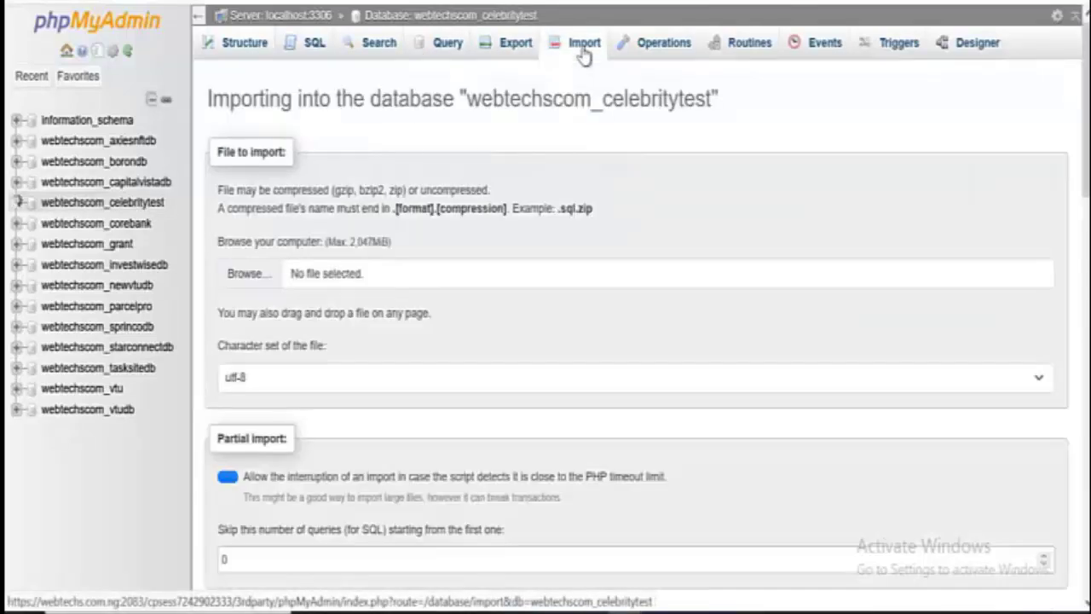
left_click(242, 285)
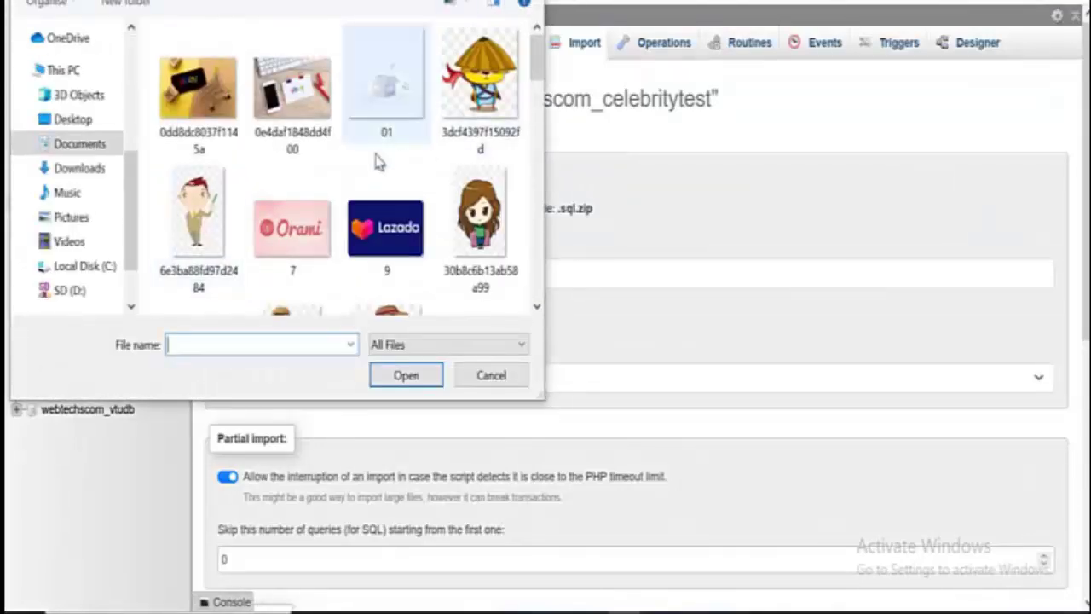
scroll(380, 162, "down", 3)
scroll(379, 162, "up", 3)
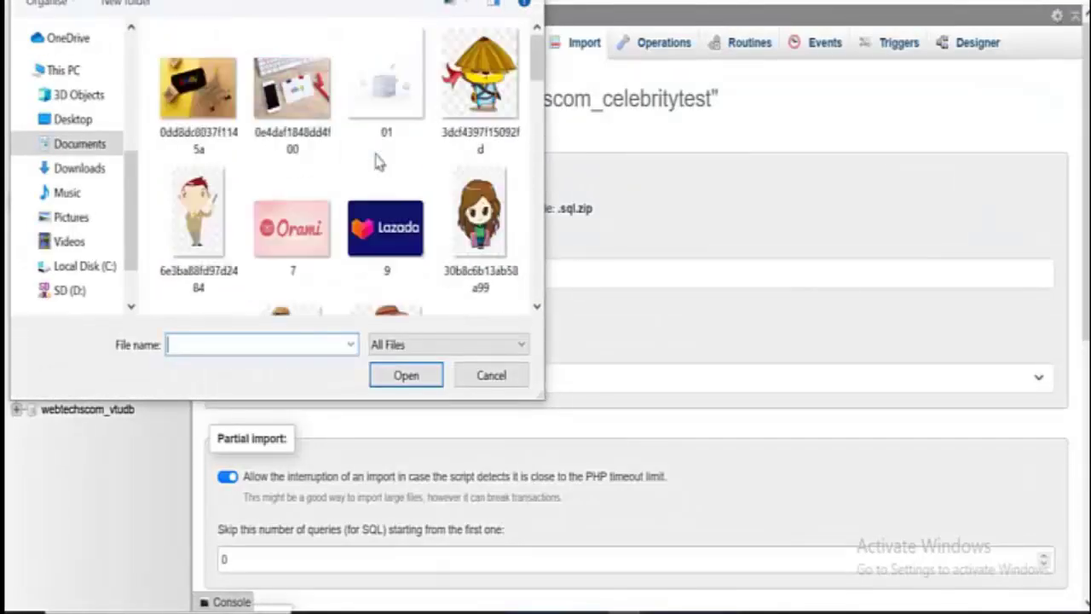
scroll(379, 162, "down", 3)
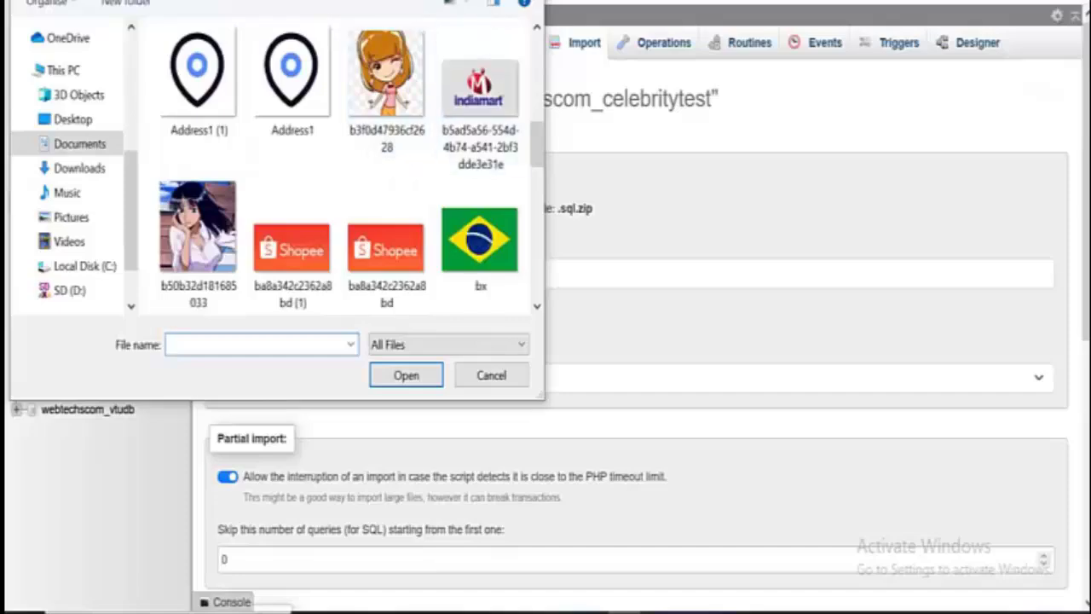
key("Escape")
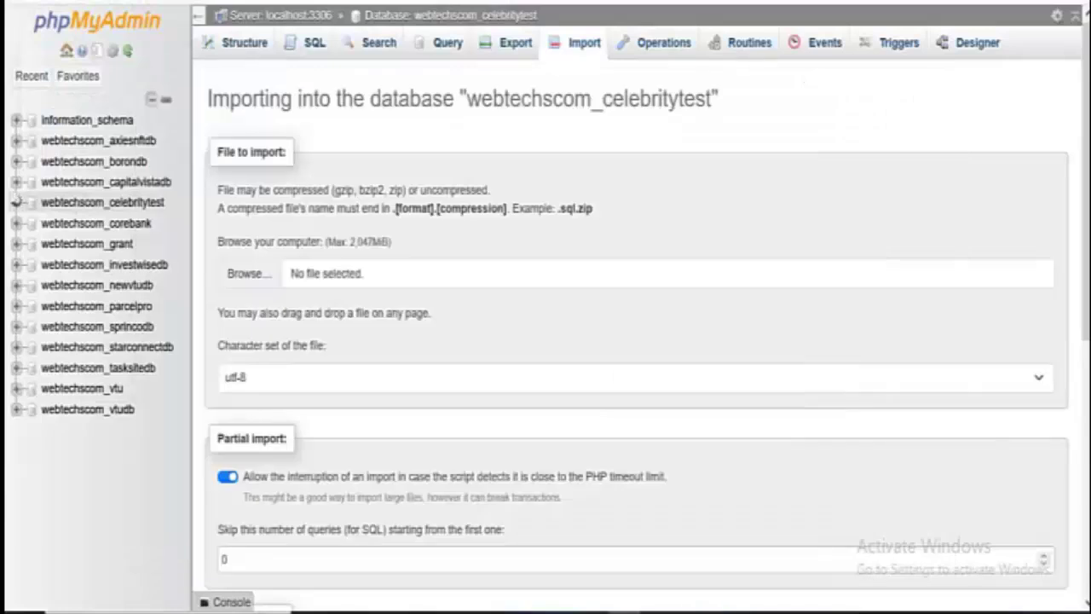
left_click(730, 612)
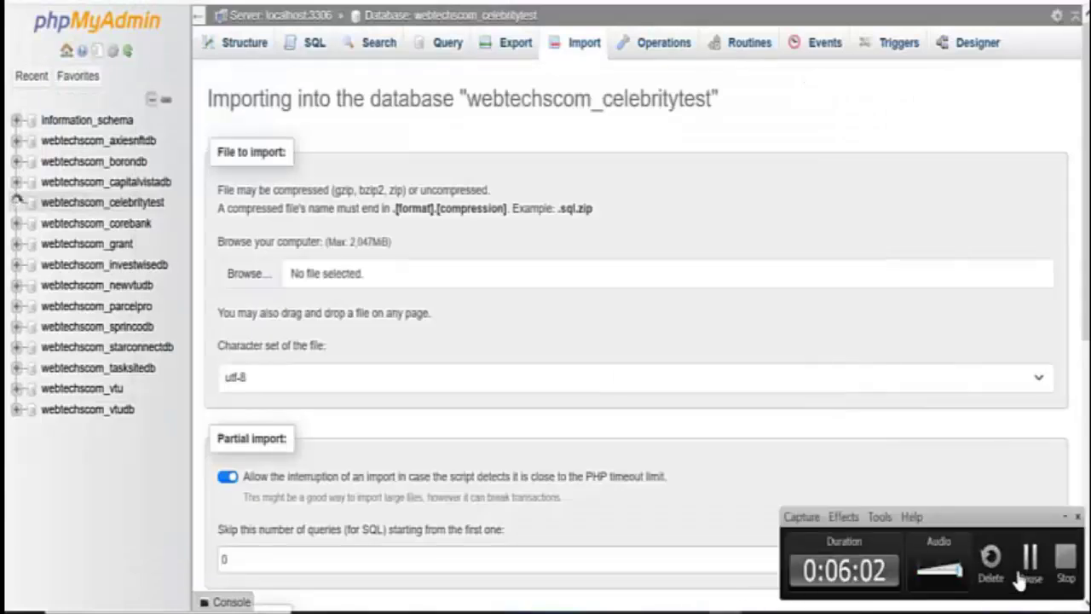
- Choose the webtechscom_starconnectdb SQL file from the Documents folder and import it into the webtechscom_celebritytest database
left_click(247, 272)
scroll(294, 222, "down", 5)
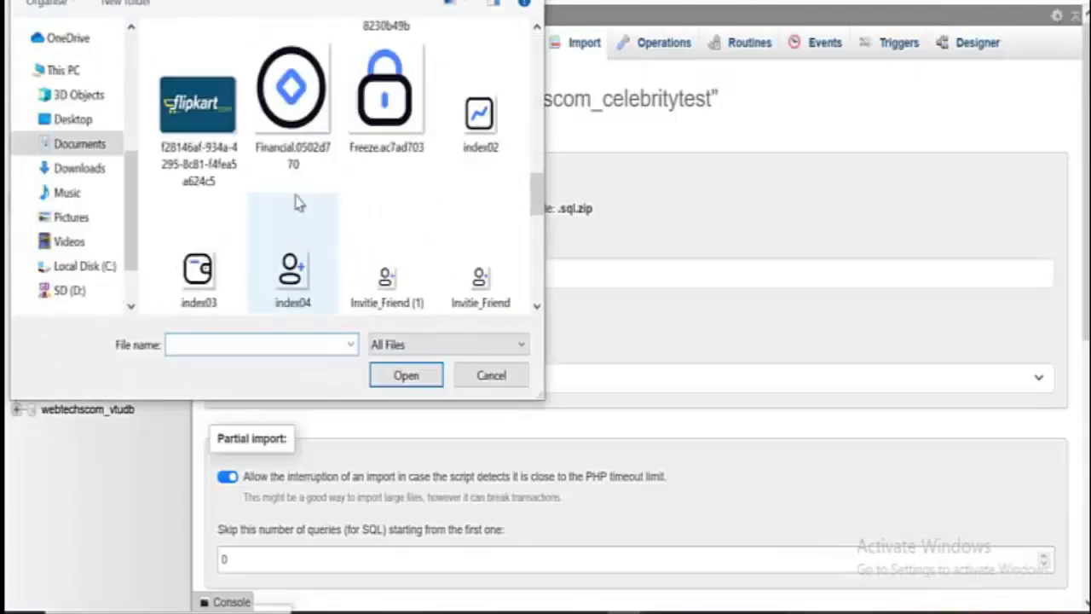
scroll(297, 199, "down", 3)
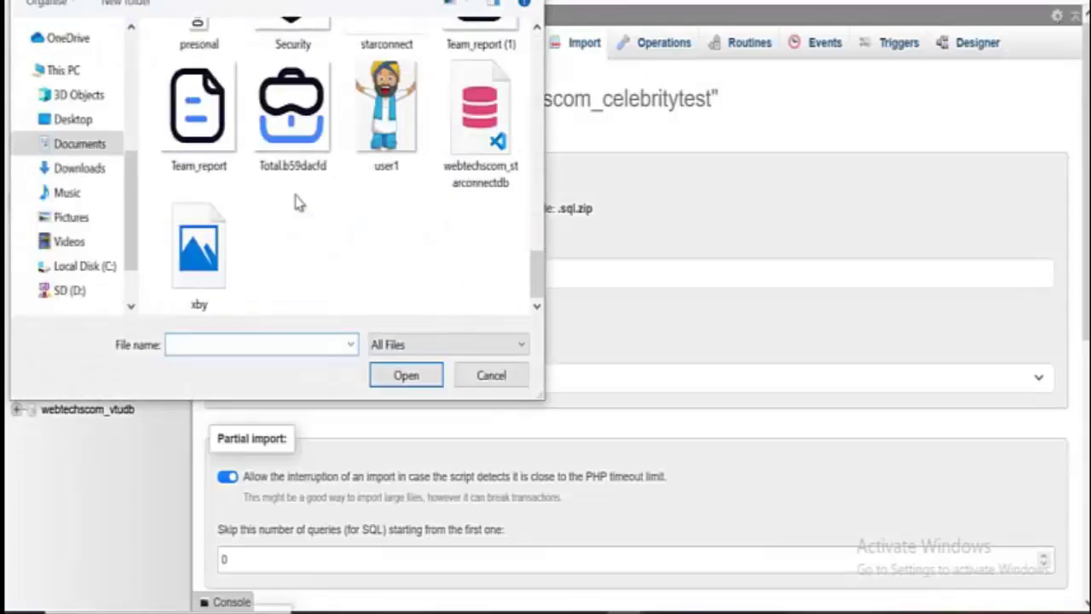
left_click(456, 150)
left_click(415, 374)
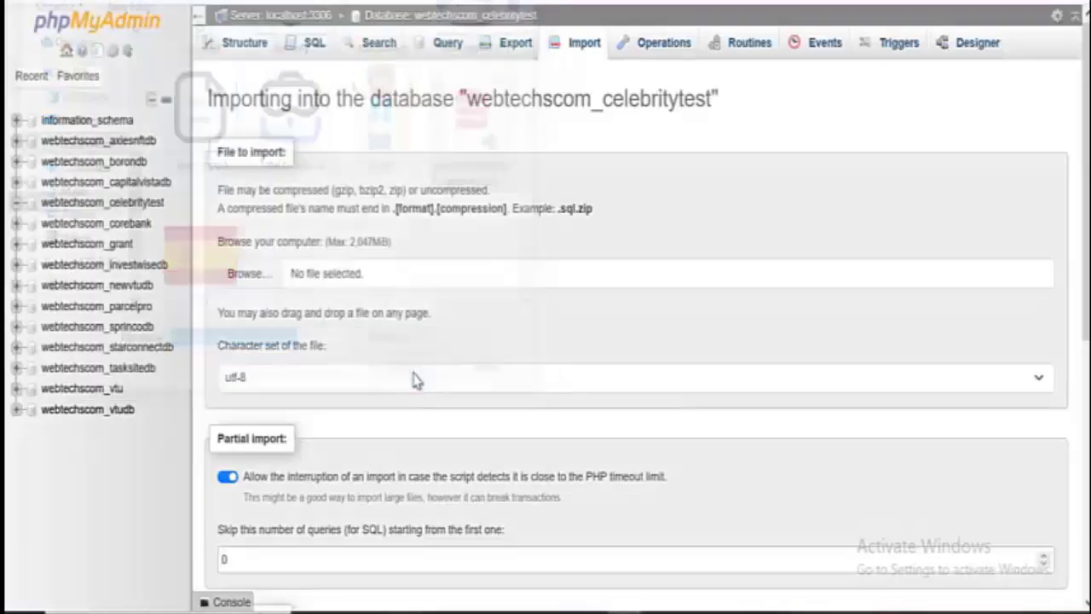
scroll(365, 360, "down", 5)
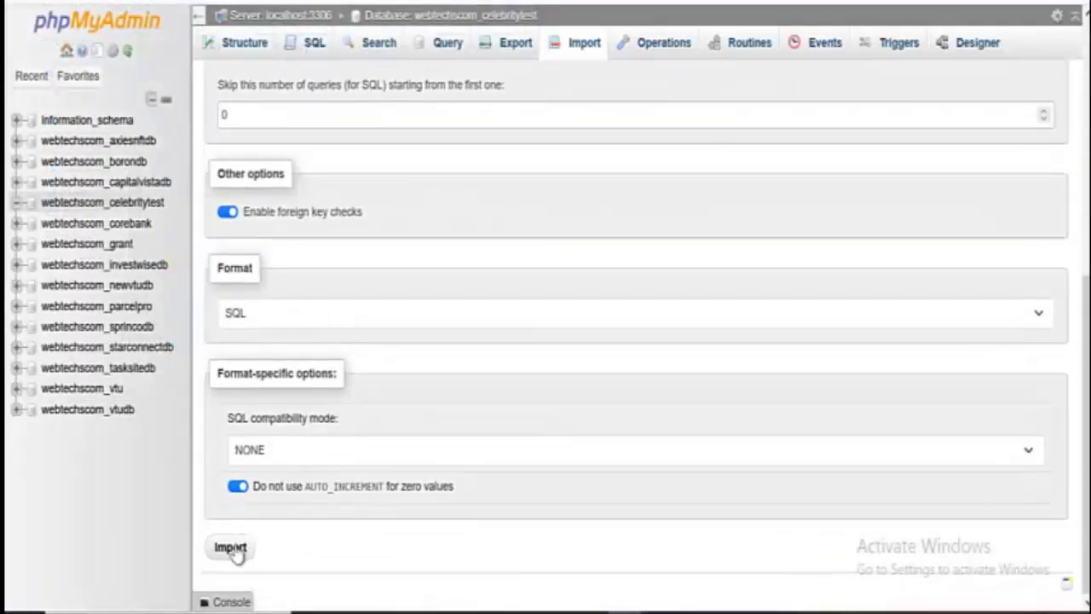
left_click(232, 549)
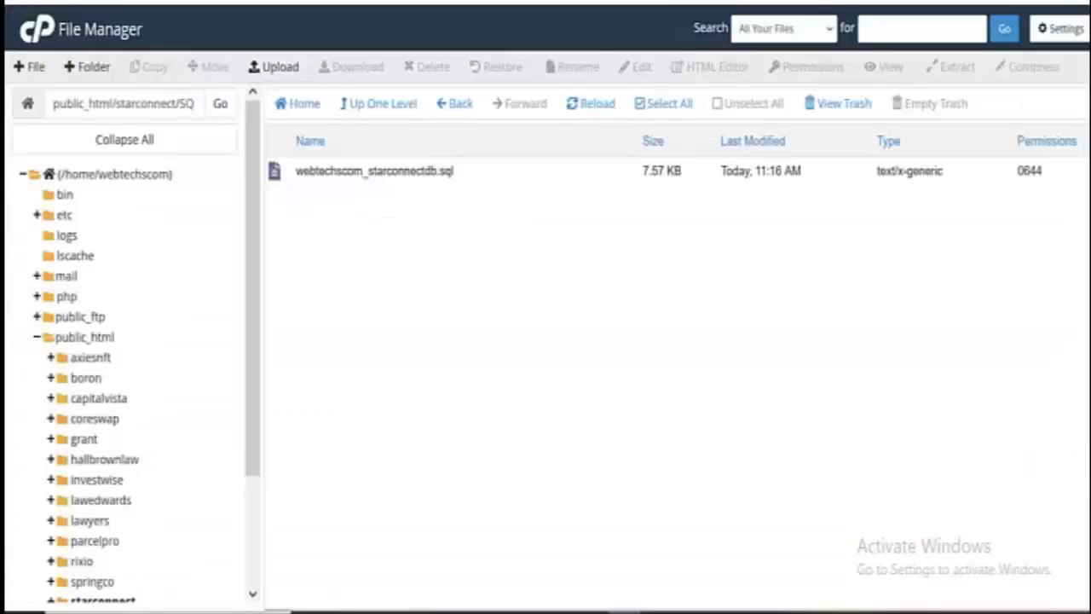
- Open functions.php from the contact folder in public_html/starconnect for editing and locate its SMTP username and password settings
left_click(370, 106)
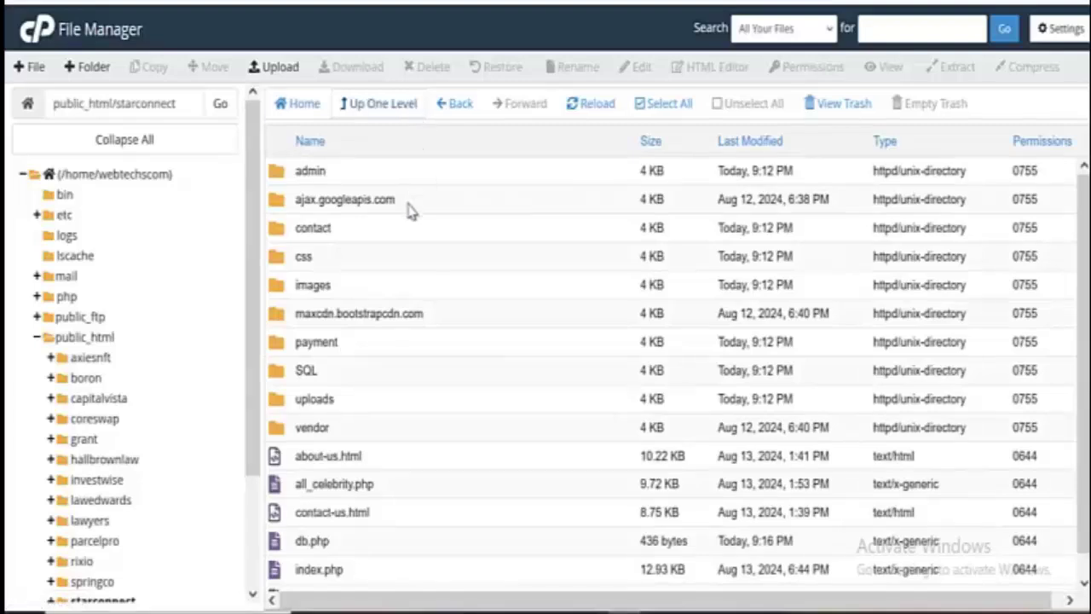
double_click(352, 237)
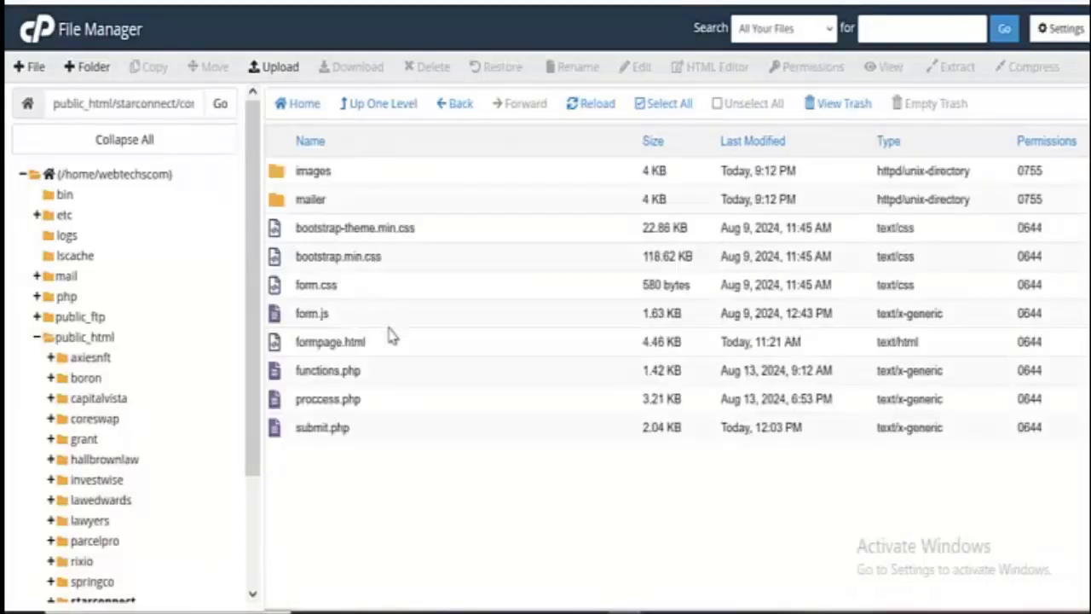
left_click(398, 384)
right_click(397, 383)
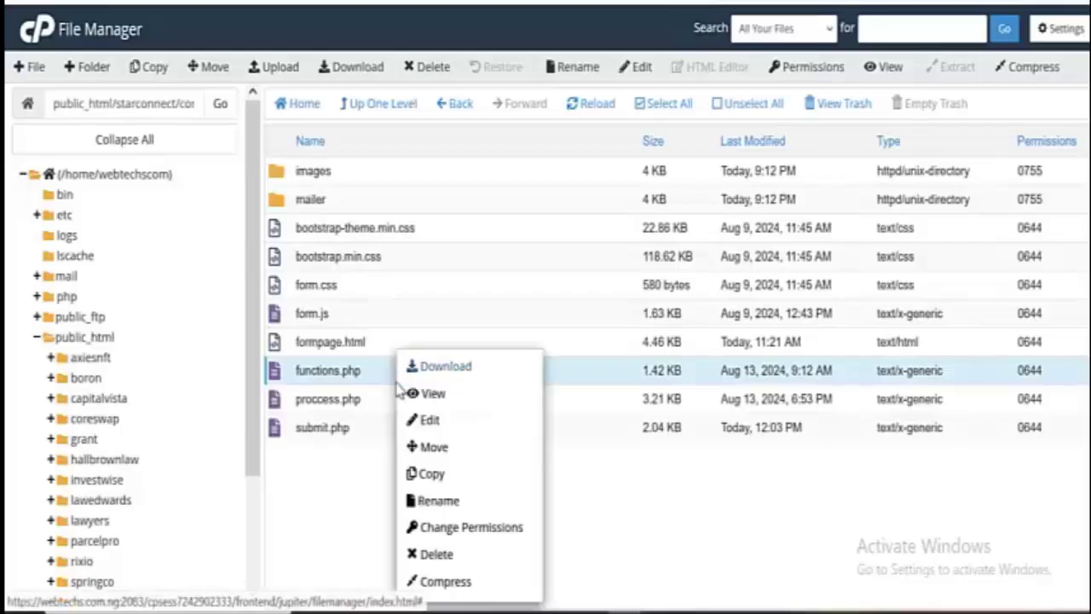
left_click(426, 421)
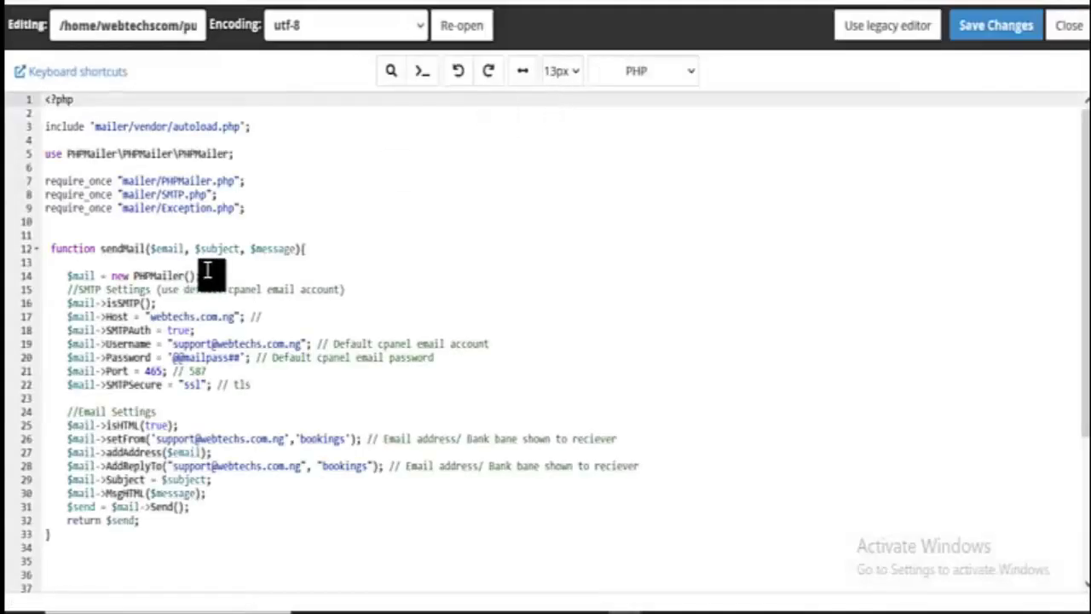
left_click(328, 303)
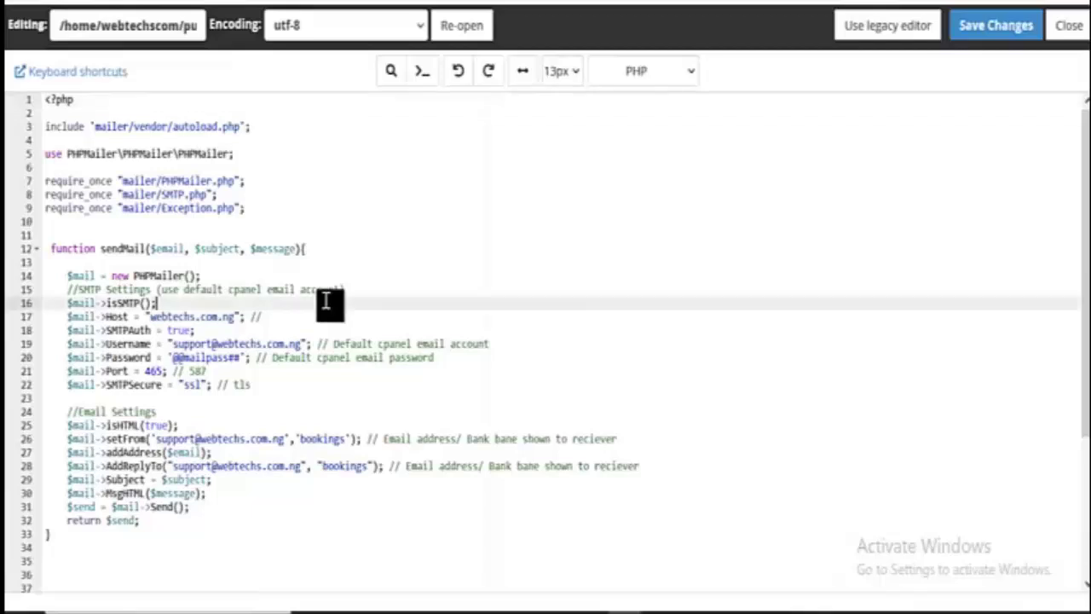
double_click(281, 344)
double_click(214, 358)
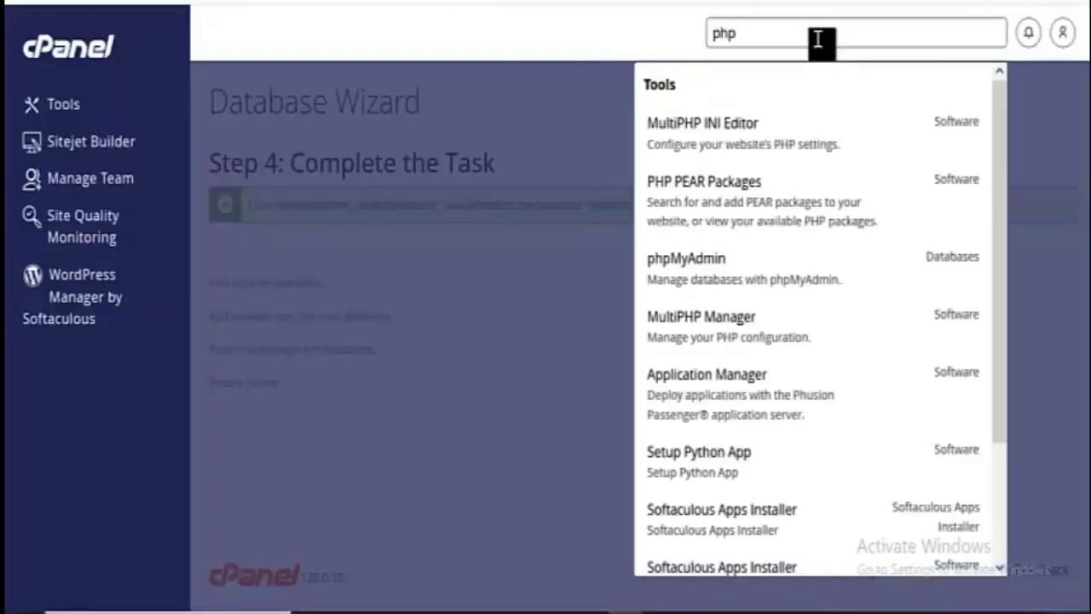
- Search the cPanel tools for "ema", open Email Accounts and open the form for creating a new account
key("BackSpace")
key("BackSpace")
key("BackSpace")
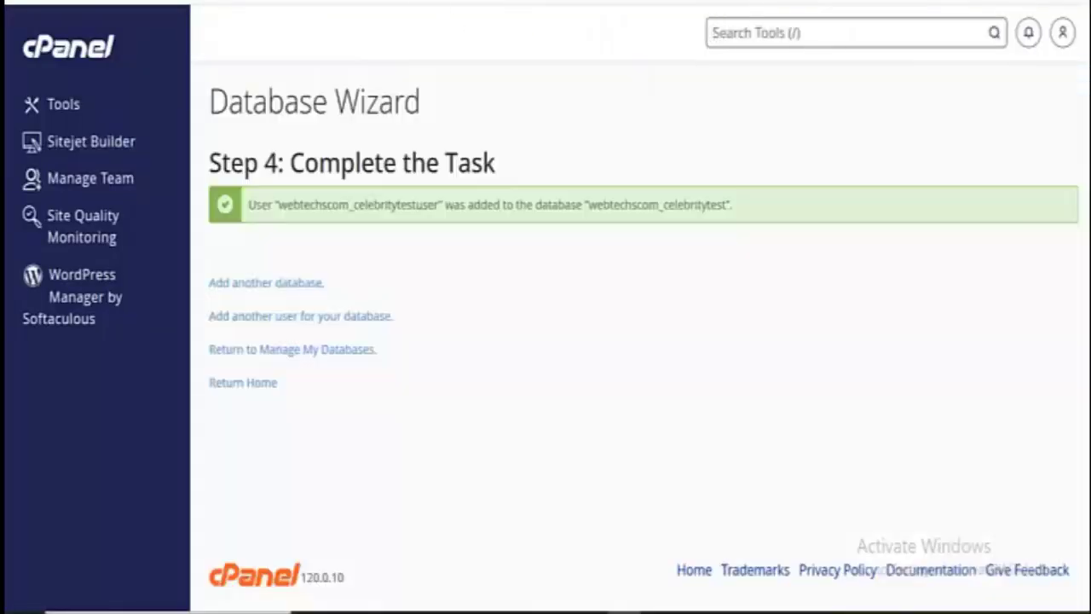
type("ema")
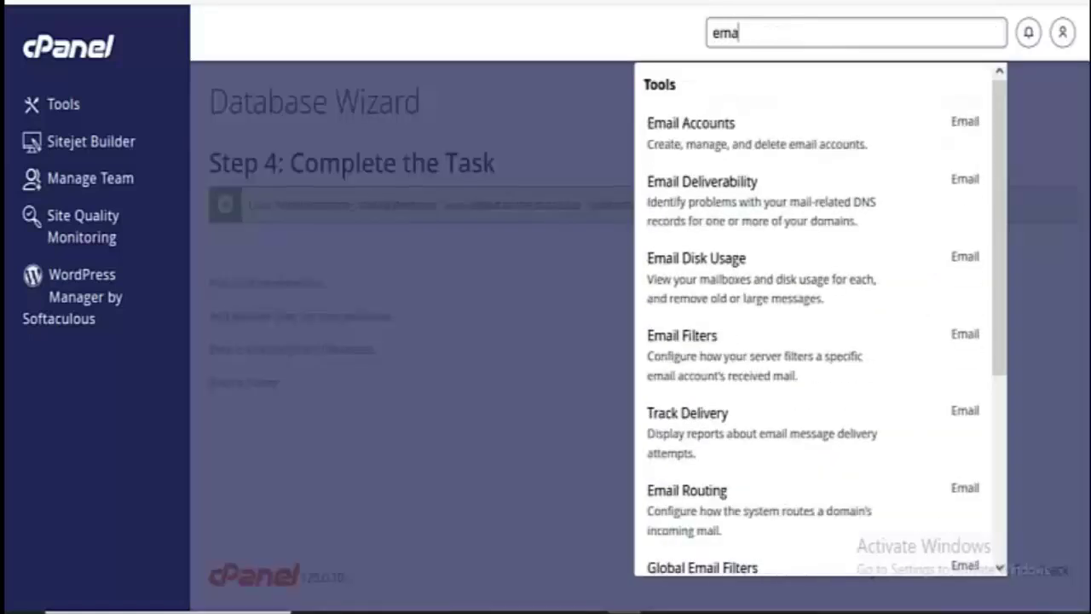
left_click(791, 122)
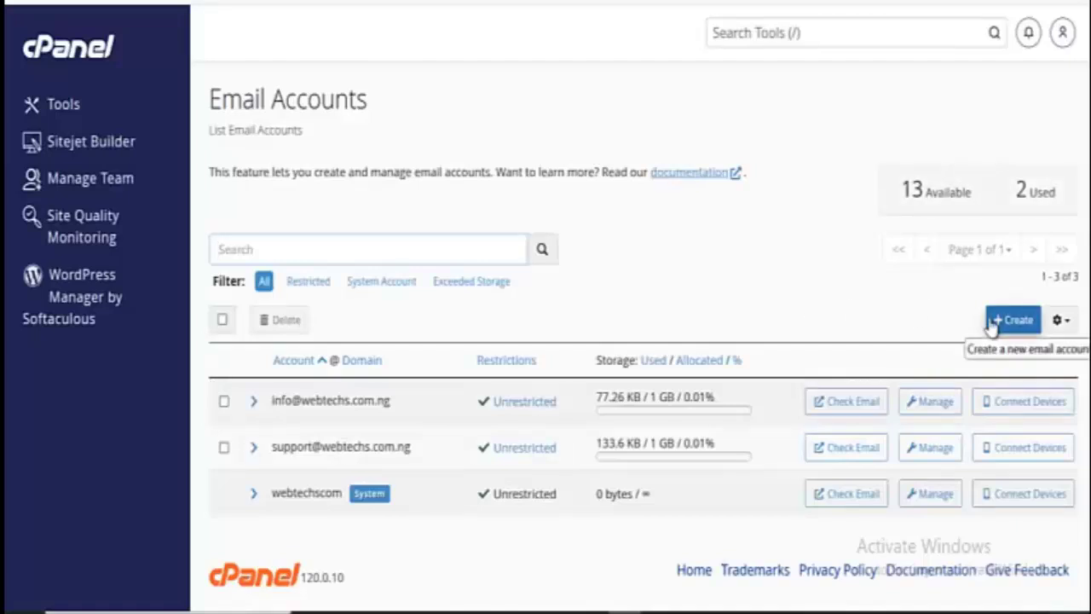
left_click(990, 320)
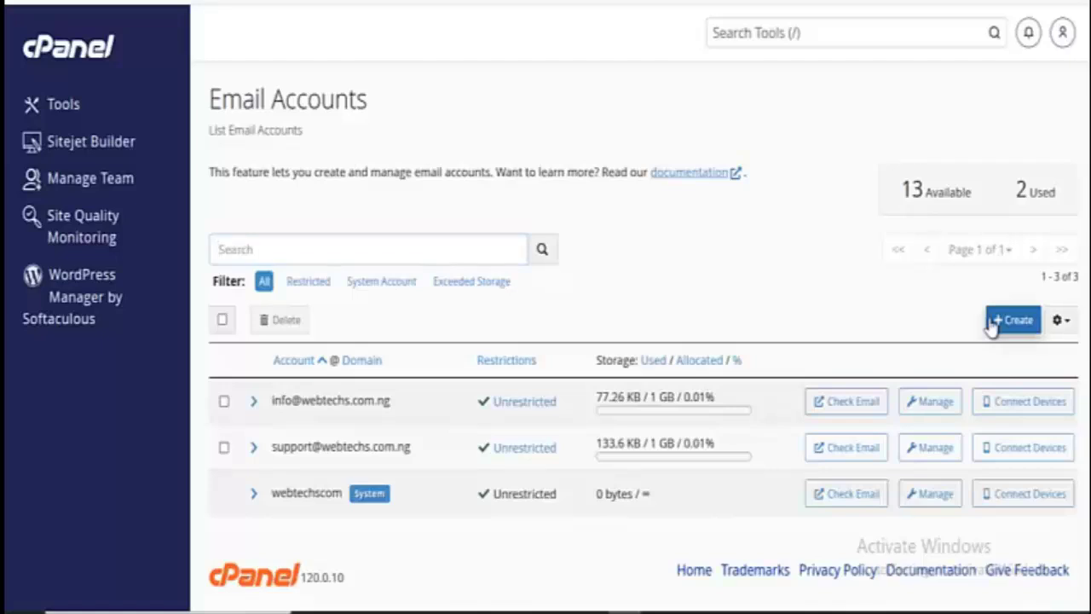
- Try to create an email account with the username info and a generated password
left_click(400, 312)
left_click_drag(393, 310, 213, 290)
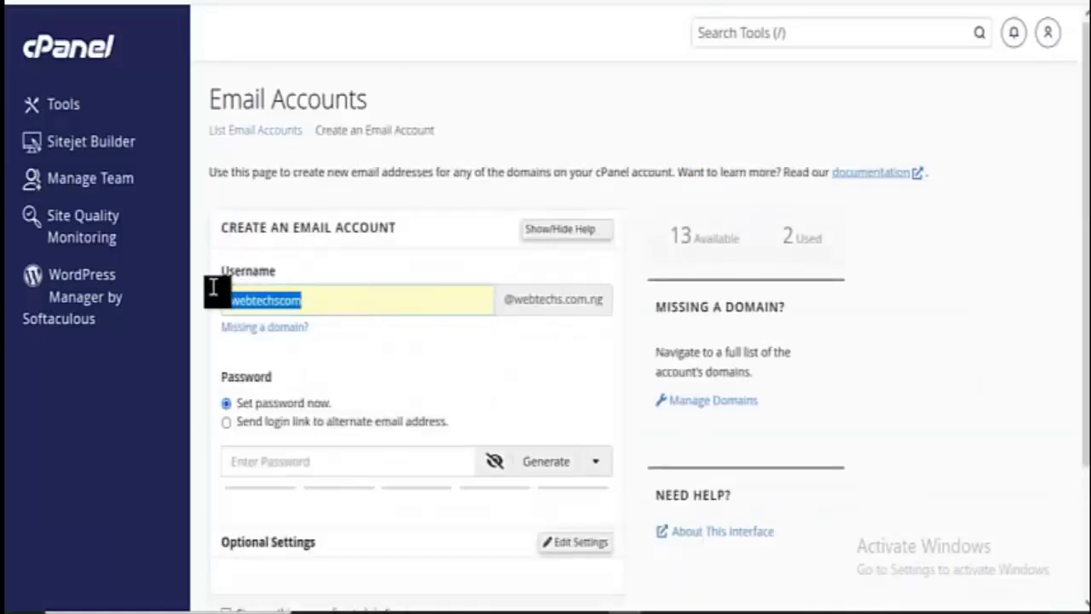
key("BackSpace")
type("i")
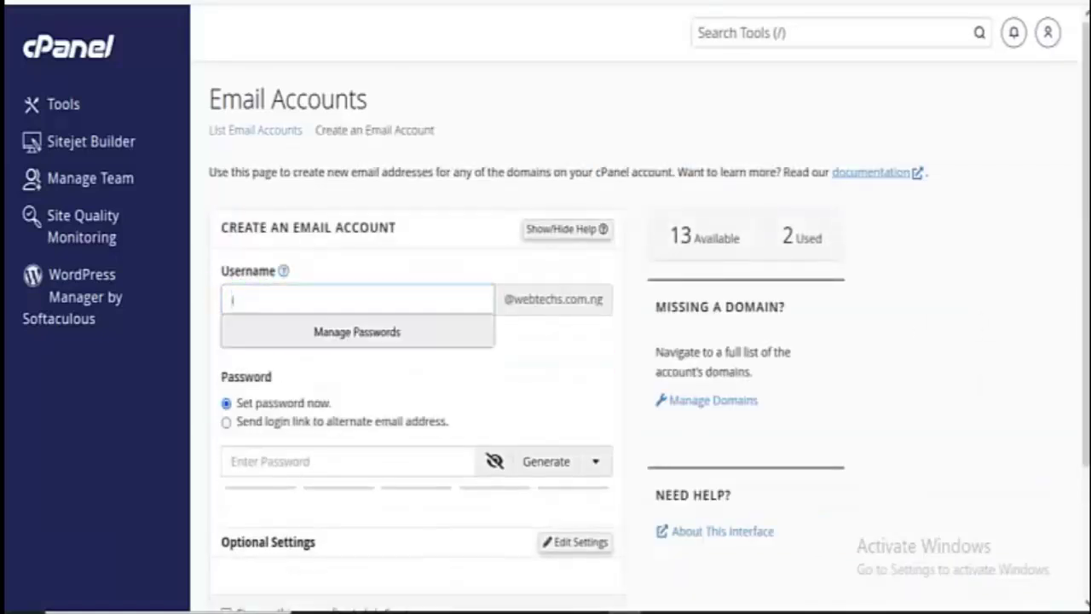
type("nfo")
left_click(263, 460)
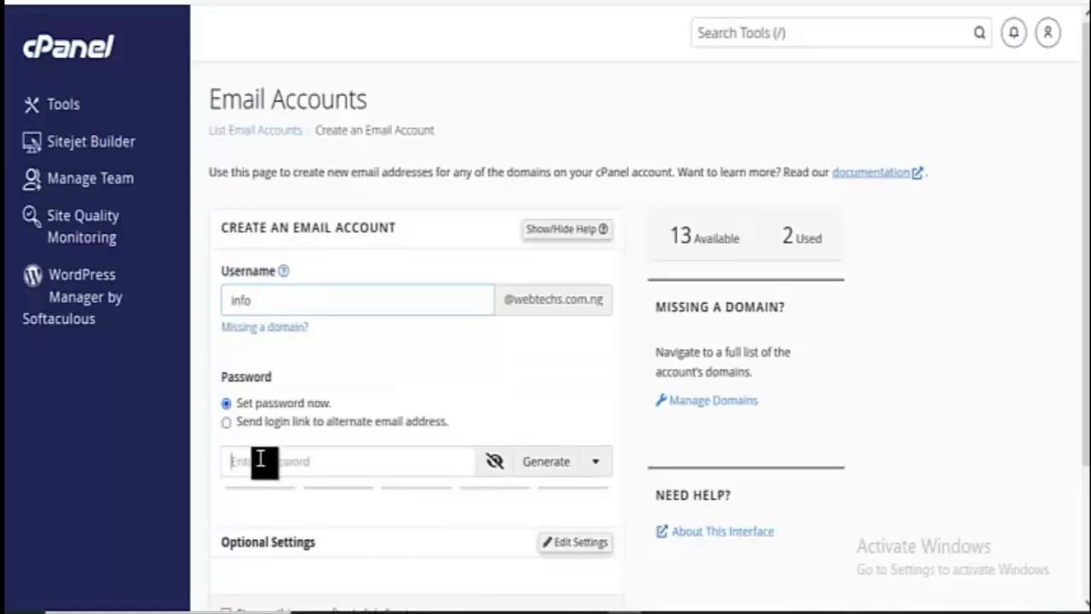
left_click(519, 471)
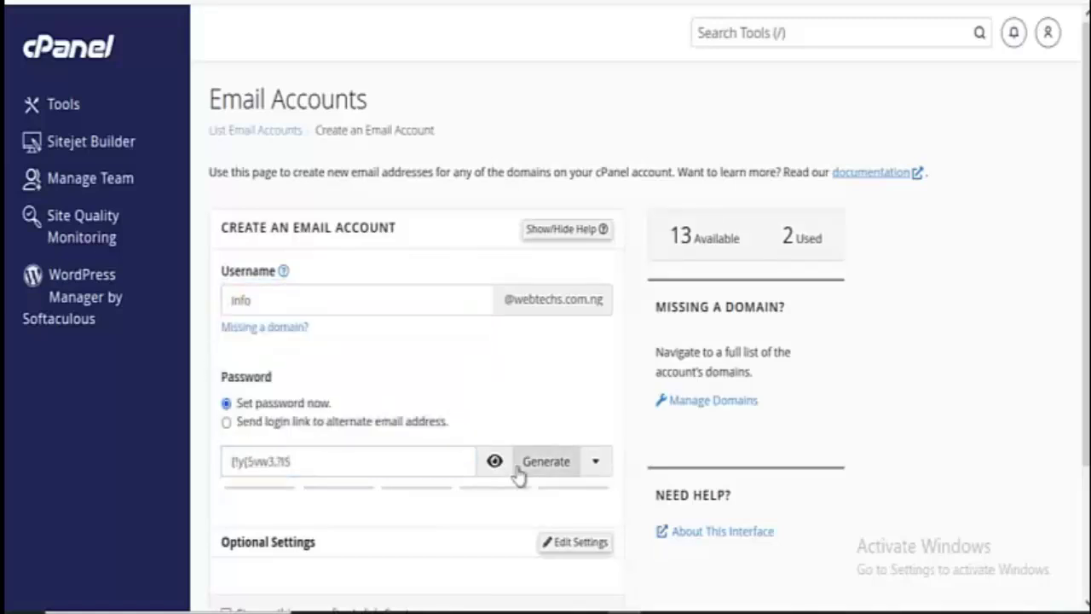
left_click_drag(365, 463, 172, 418)
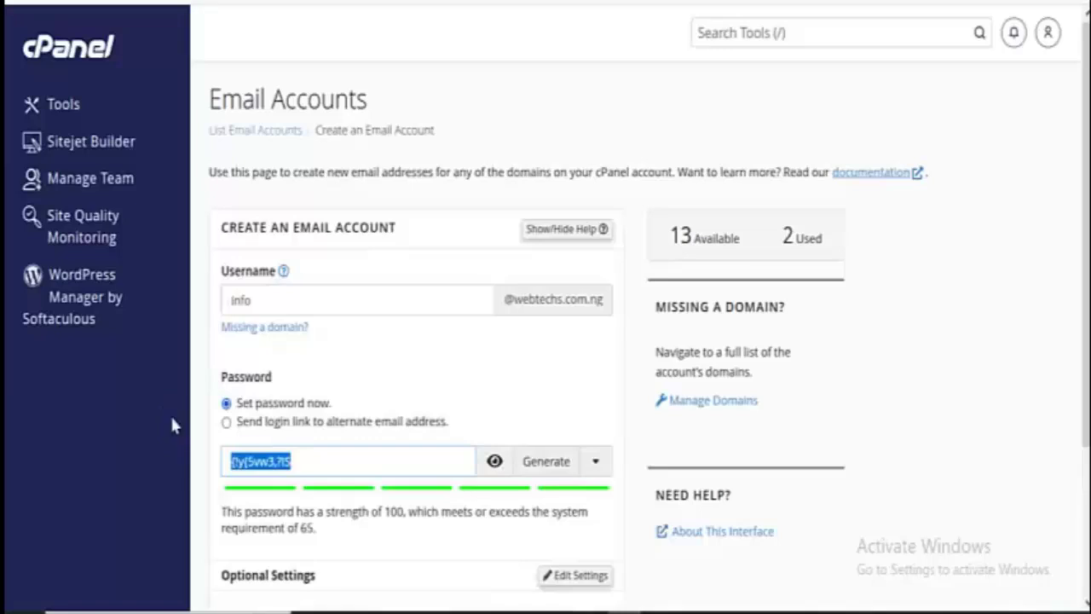
scroll(380, 404, "down", 2)
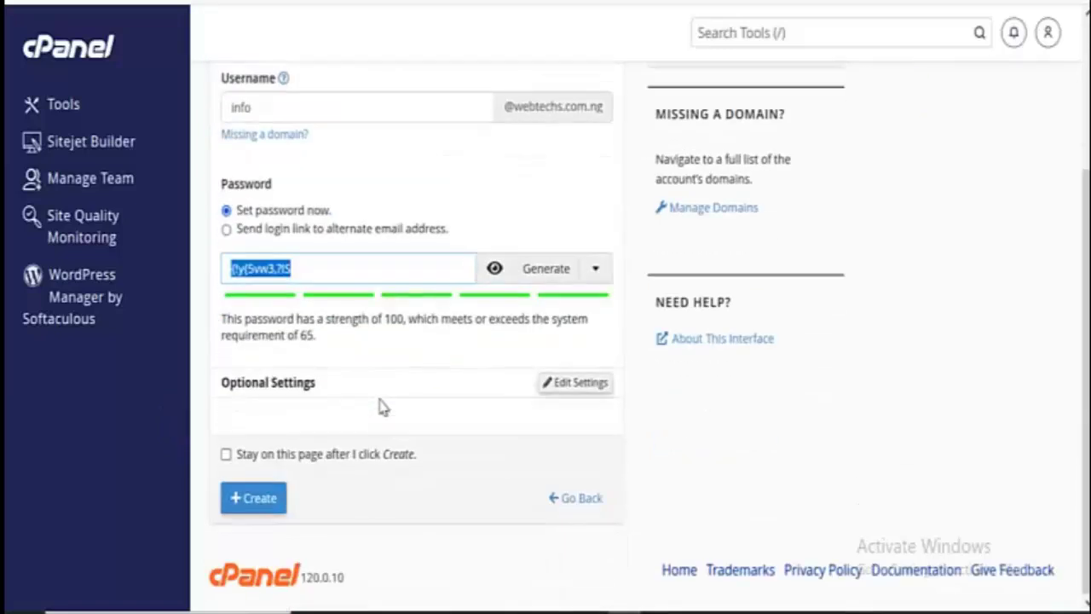
left_click(260, 499)
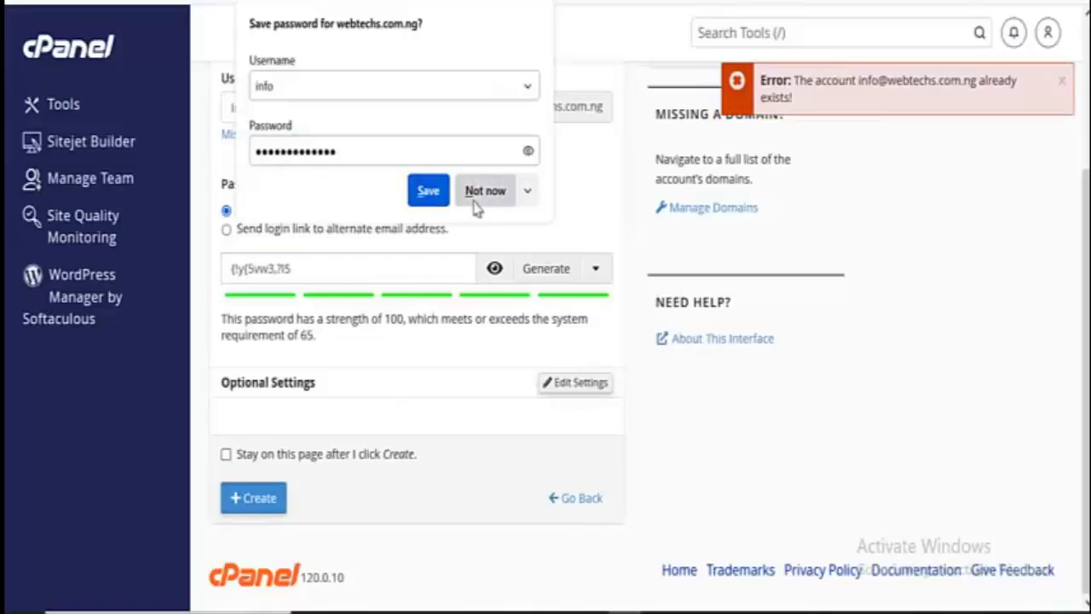
- Decline saving the password, change the new email account's username to no-reply and create the account
left_click(480, 198)
left_click(322, 108)
key("BackSpace")
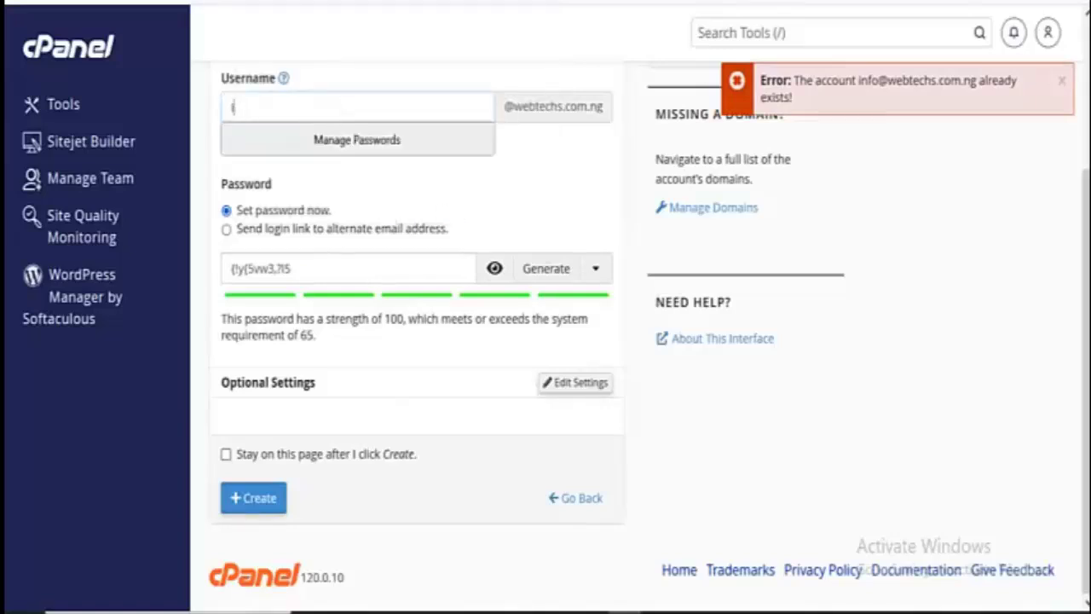
type("no-reply")
left_click(398, 261)
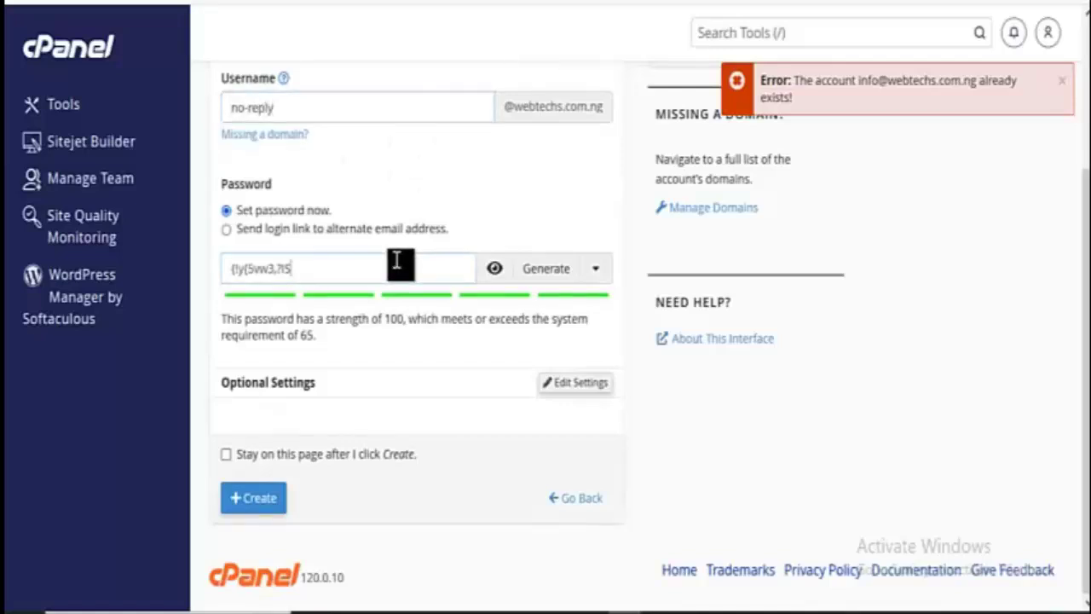
key("ctrl+a")
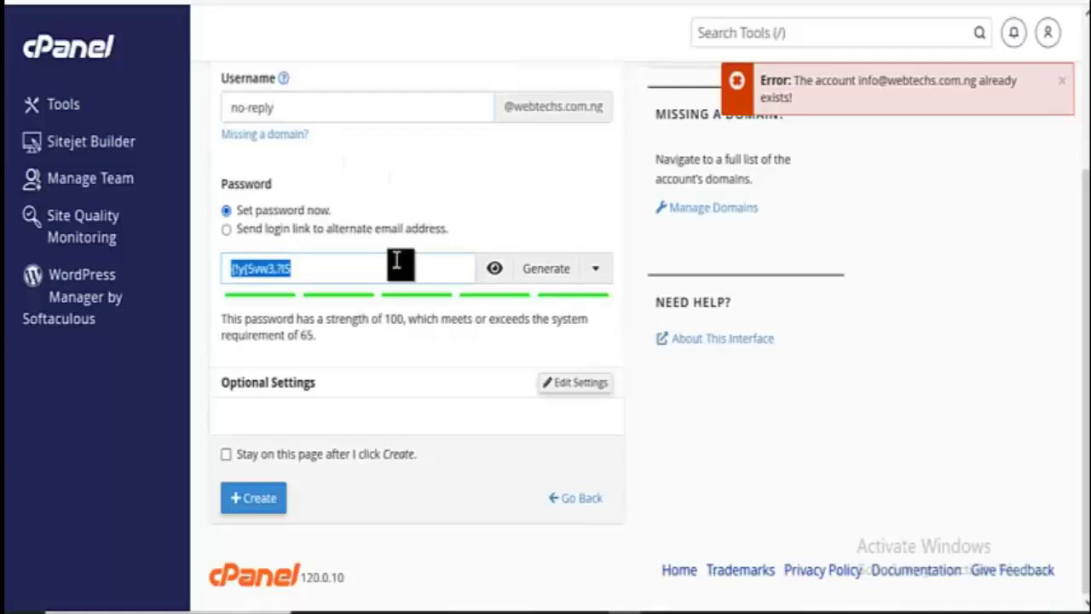
left_click(264, 496)
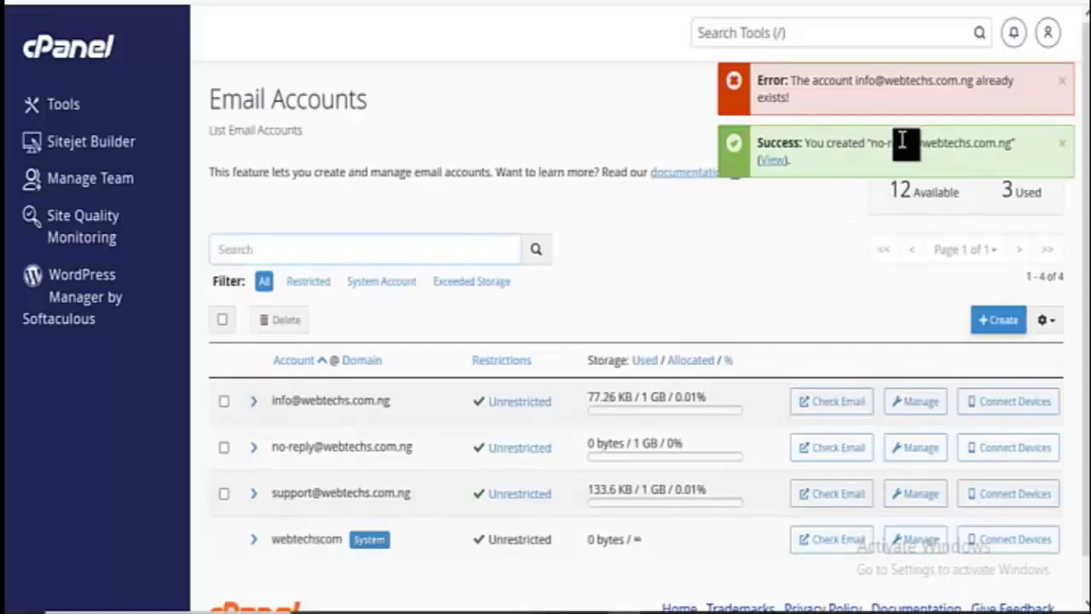
- Return to functions.php in the code editor and clear the existing SMTP username value
left_click(565, 5)
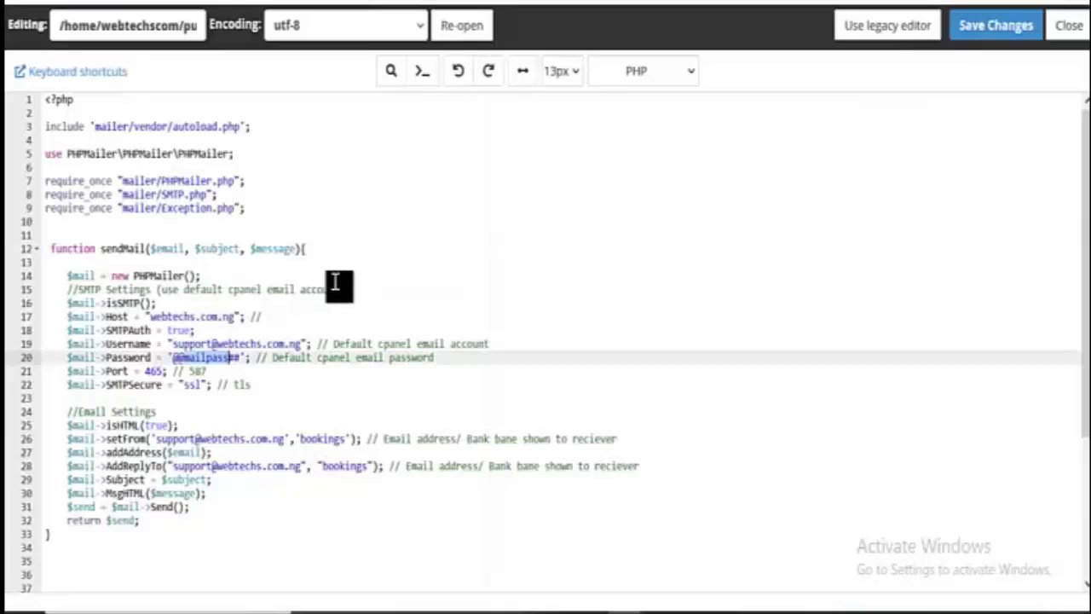
left_click(270, 341)
key("BackSpace")
key("BackSpace")
key("BackSpace")
key("BackSpace")
key("BackSpace")
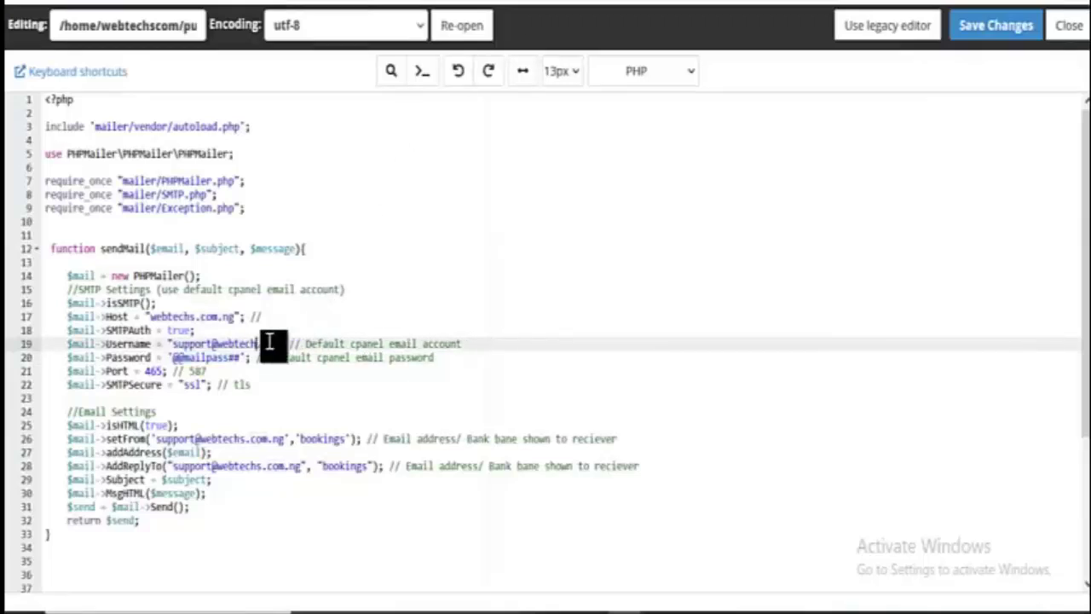
key("BackSpace")
key("BackSpace")
key("BackSpace")
key("BackSpace")
key("BackSpace")
key("BackSpace")
key("BackSpace")
key("BackSpace")
key("BackSpace")
key("BackSpace")
key("BackSpace")
key("BackSpace")
key("BackSpace")
key("BackSpace")
key("BackSpace")
key("BackSpace")
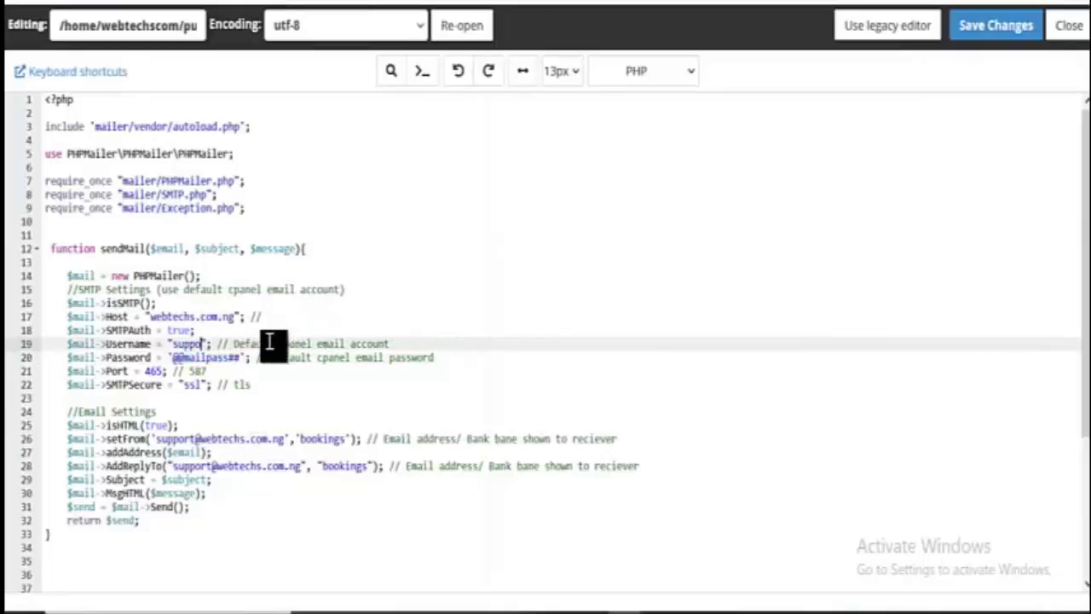
key("BackSpace")
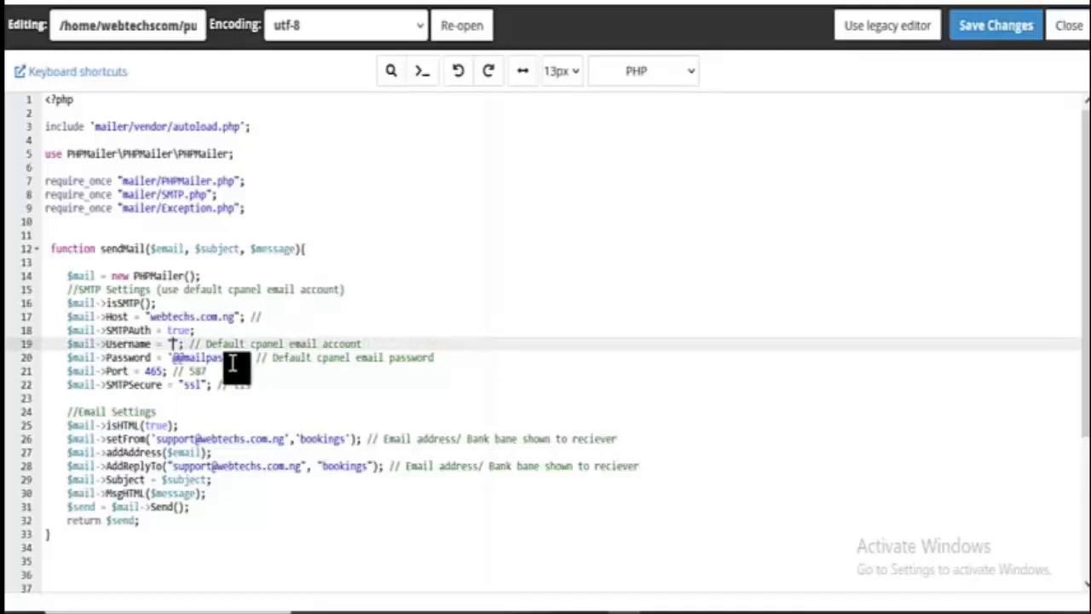
- Replace the SMTP password in functions.php with the copied password of the new email account
left_click(241, 358)
key("BackSpace")
key("BackSpace")
key("BackSpace")
key("BackSpace")
key("BackSpace")
key("BackSpace")
key("BackSpace")
key("BackSpace")
key("BackSpace")
key("BackSpace")
key("BackSpace")
key("BackSpace")
key("BackSpace")
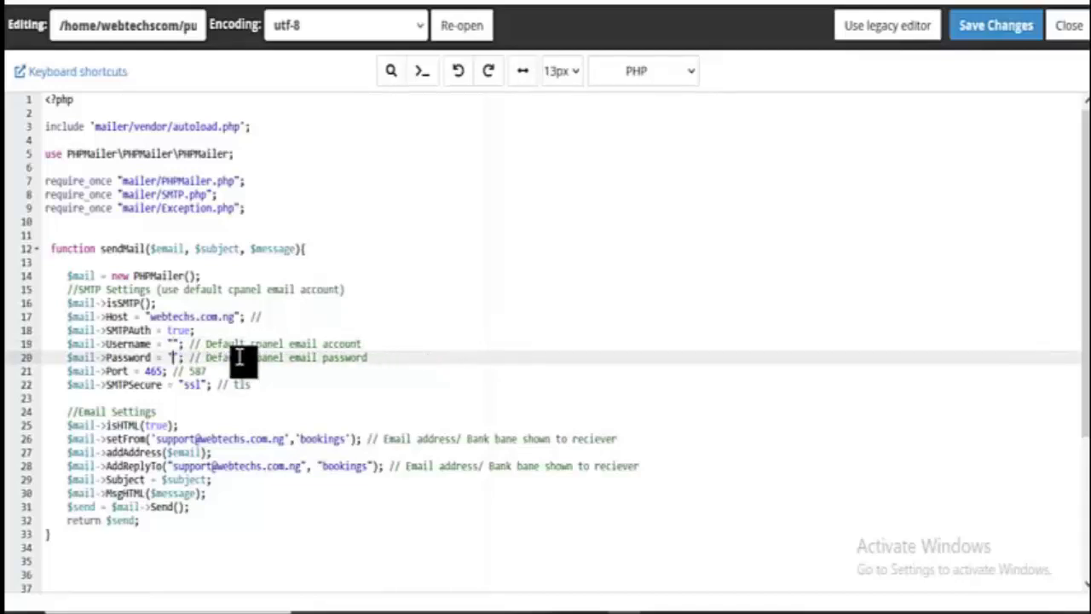
key("ctrl+v")
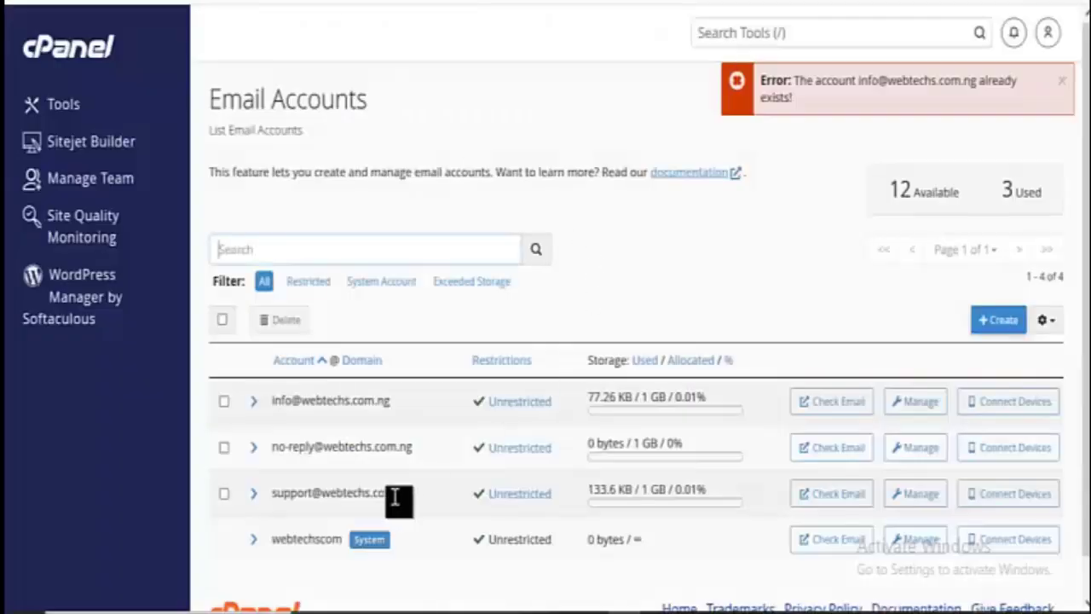
- Copy the no-reply address from the Email Accounts list and insert it as the SMTP username in functions.php, without the extra line breaks
left_click_drag(415, 445, 216, 441)
key("ctrl+c")
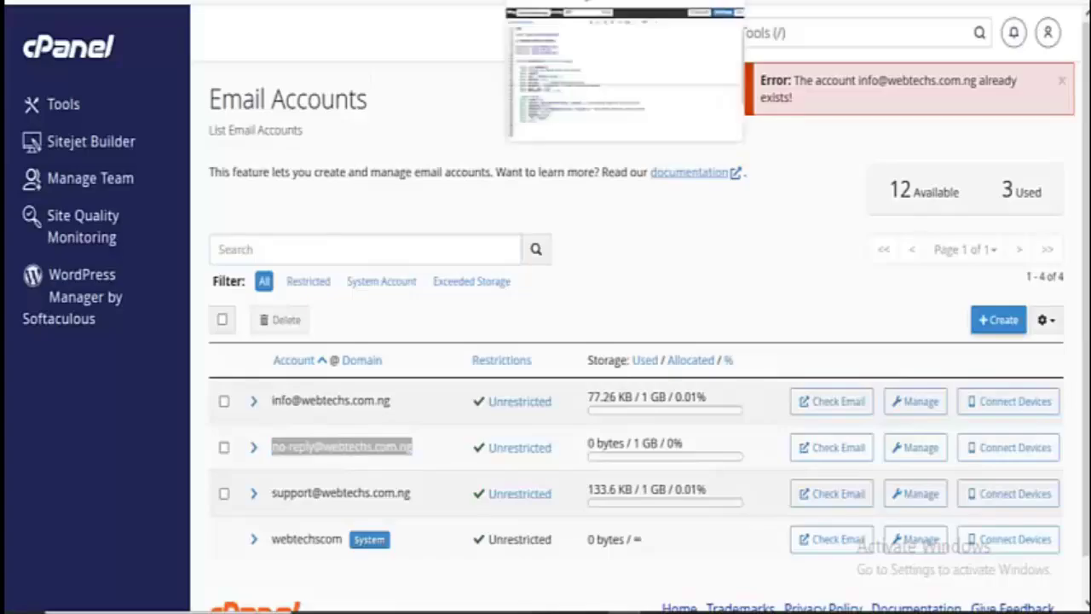
left_click(580, 1)
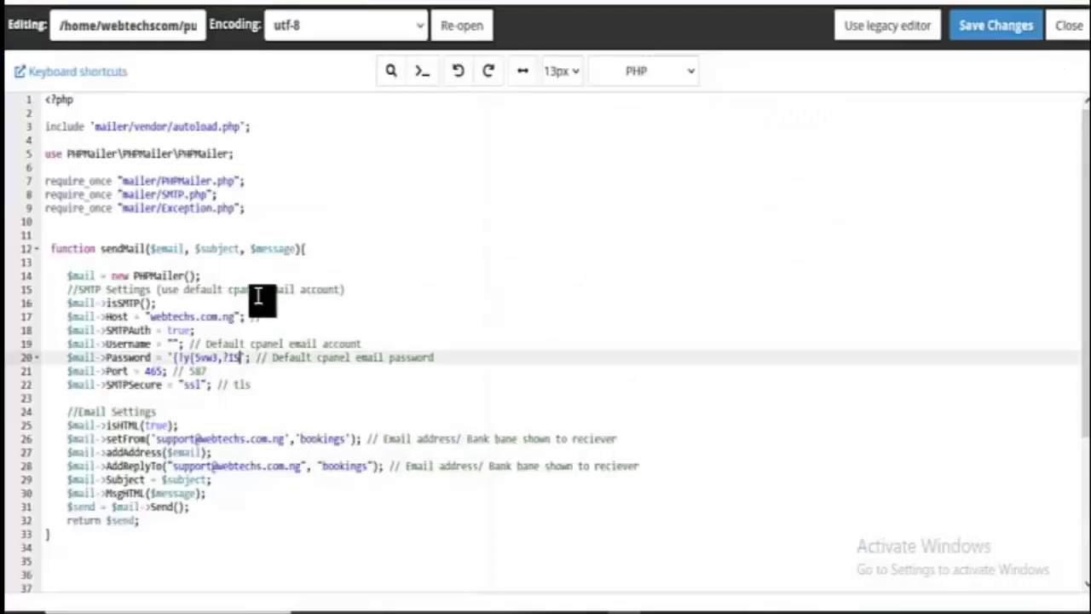
left_click(175, 340)
key("ctrl+v")
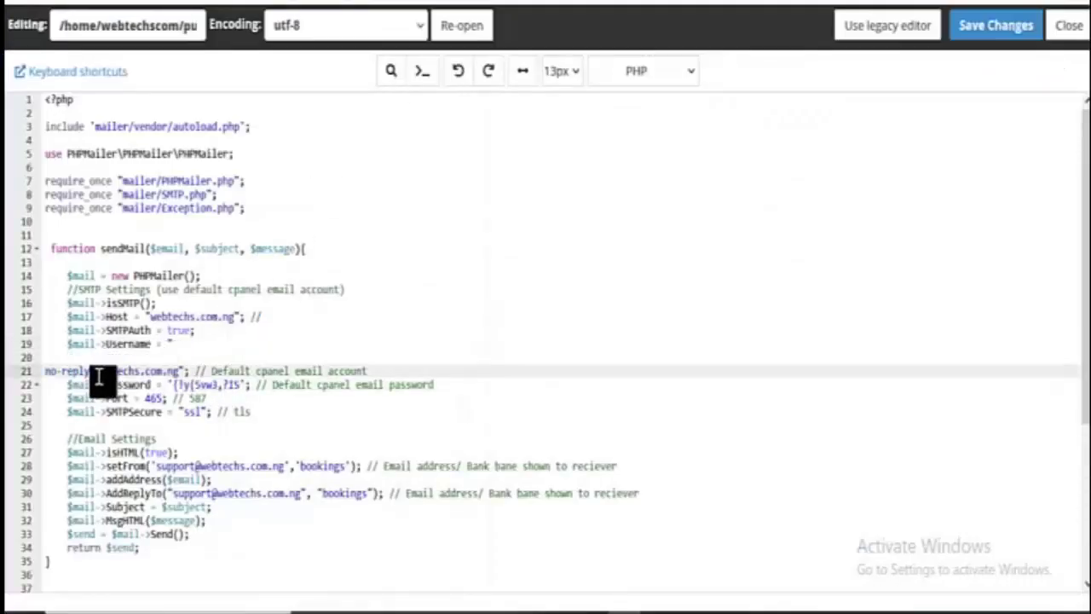
key("BackSpace")
key("BackSpace")
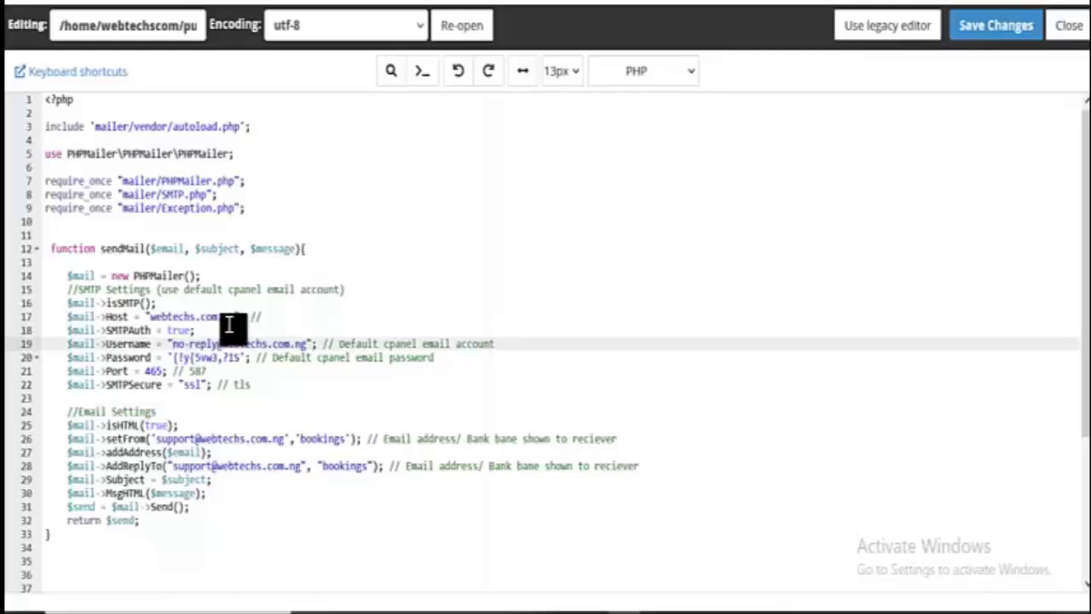
- Check the SMTP host value and replace the setFrom address with the no-reply address on a single line
left_click(234, 317)
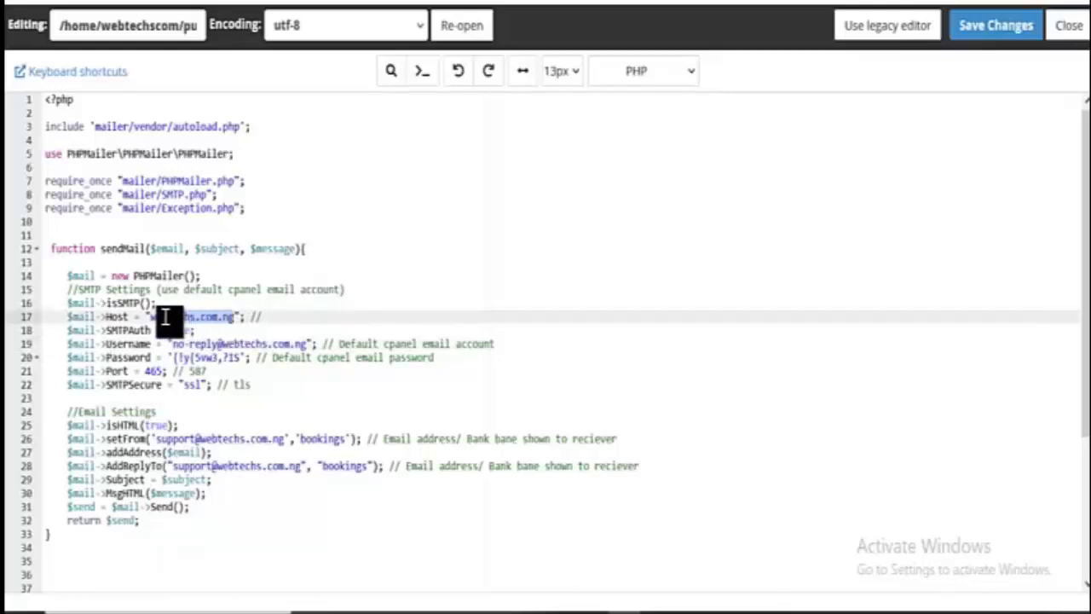
left_click_drag(162, 317, 236, 318)
scroll(256, 324, "down", 4)
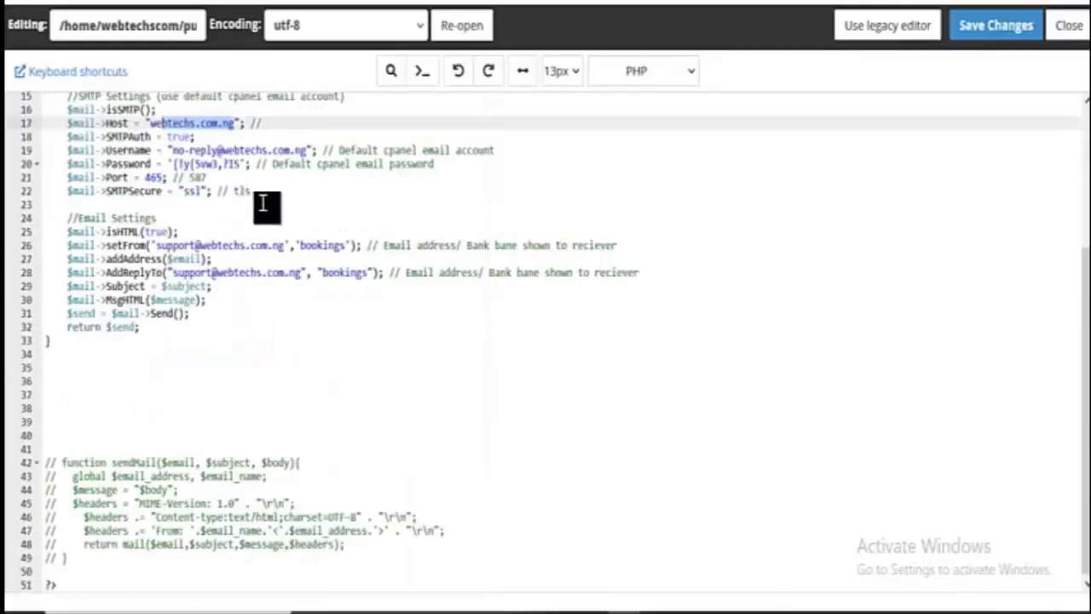
left_click_drag(285, 248, 159, 246)
key("ctrl+v")
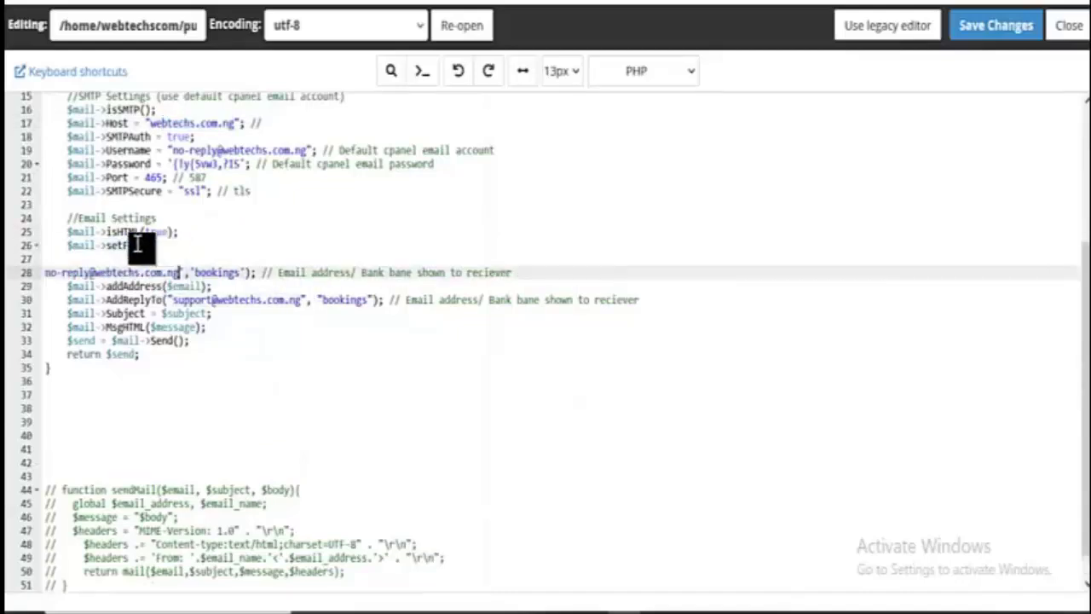
key("BackSpace")
key("BackSpace")
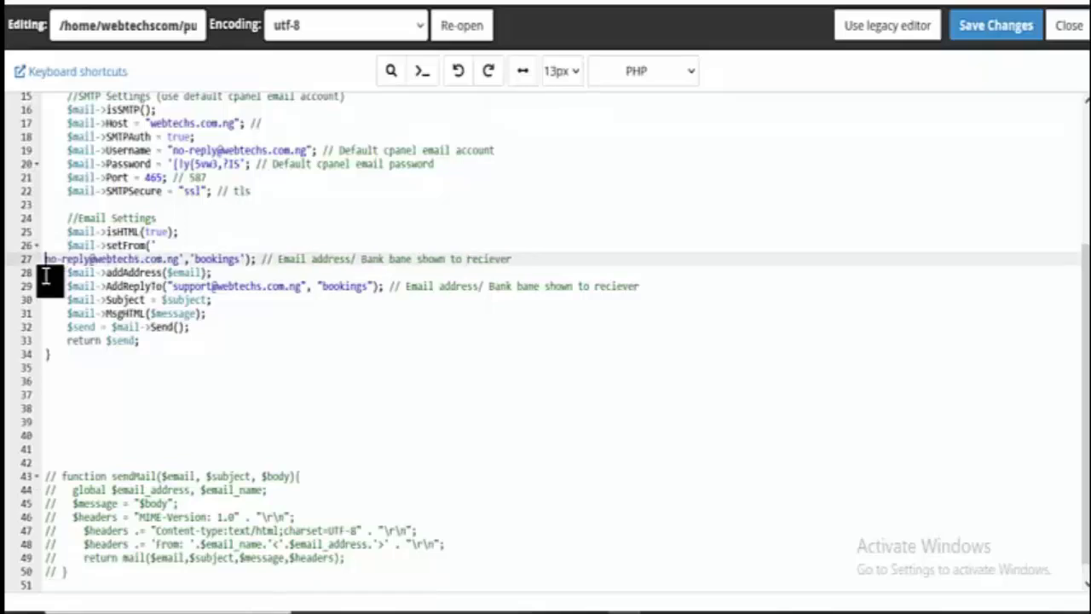
- Replace the AddReplyTo address with the no-reply address and remove the line breaks before it
left_click(303, 275)
key("BackSpace")
key("BackSpace")
key("BackSpace")
key("BackSpace")
key("BackSpace")
key("BackSpace")
key("BackSpace")
key("BackSpace")
key("BackSpace")
key("BackSpace")
key("BackSpace")
key("BackSpace")
key("BackSpace")
key("BackSpace")
key("BackSpace")
key("BackSpace")
key("BackSpace")
key("BackSpace")
key("BackSpace")
key("BackSpace")
key("BackSpace")
key("BackSpace")
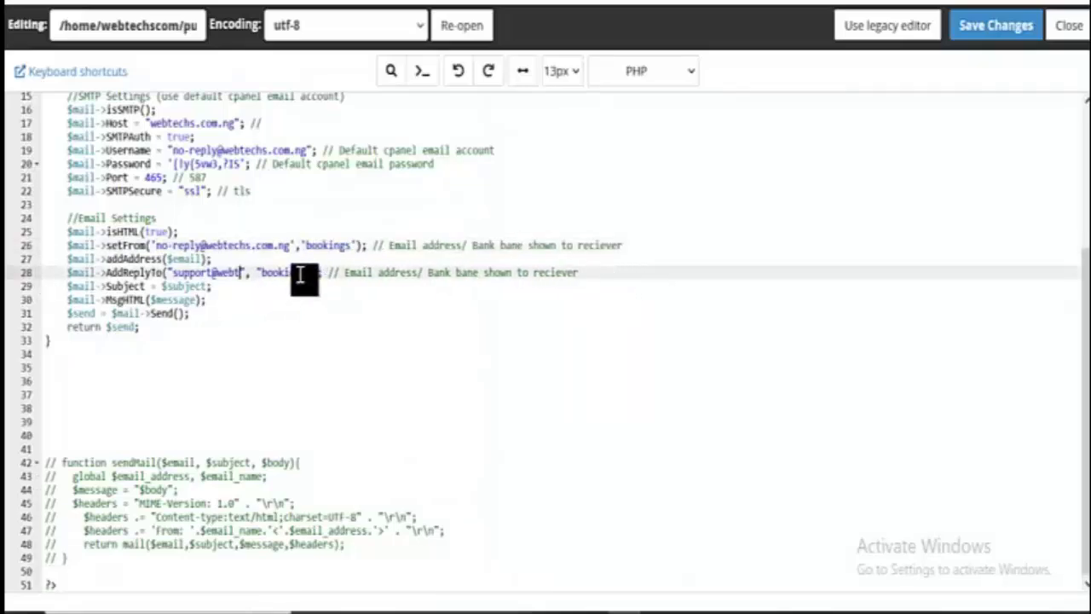
key("ctrl+v")
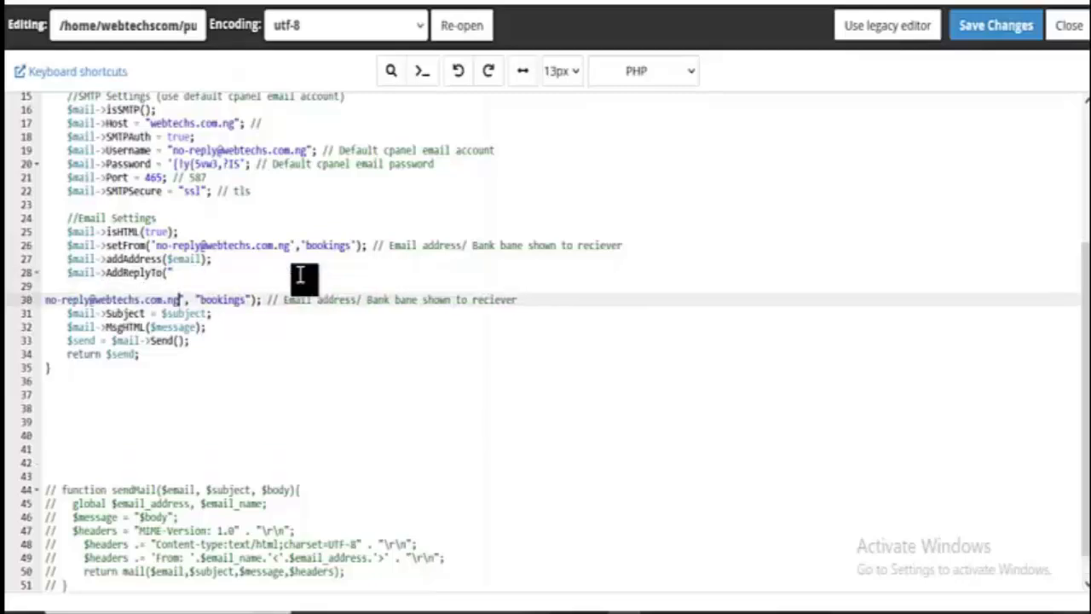
left_click(47, 300)
key("BackSpace")
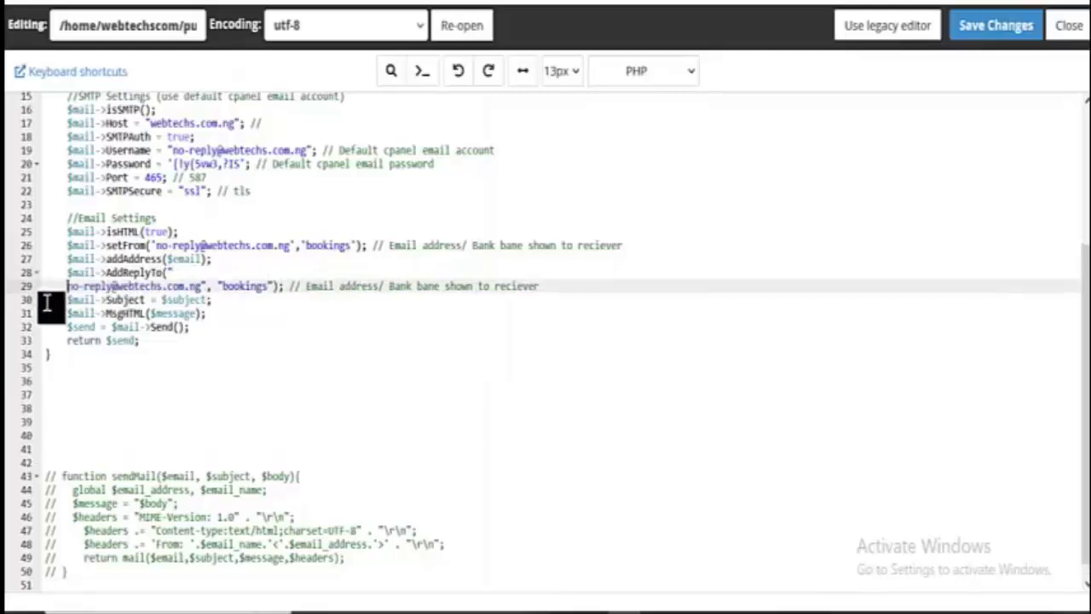
key("BackSpace")
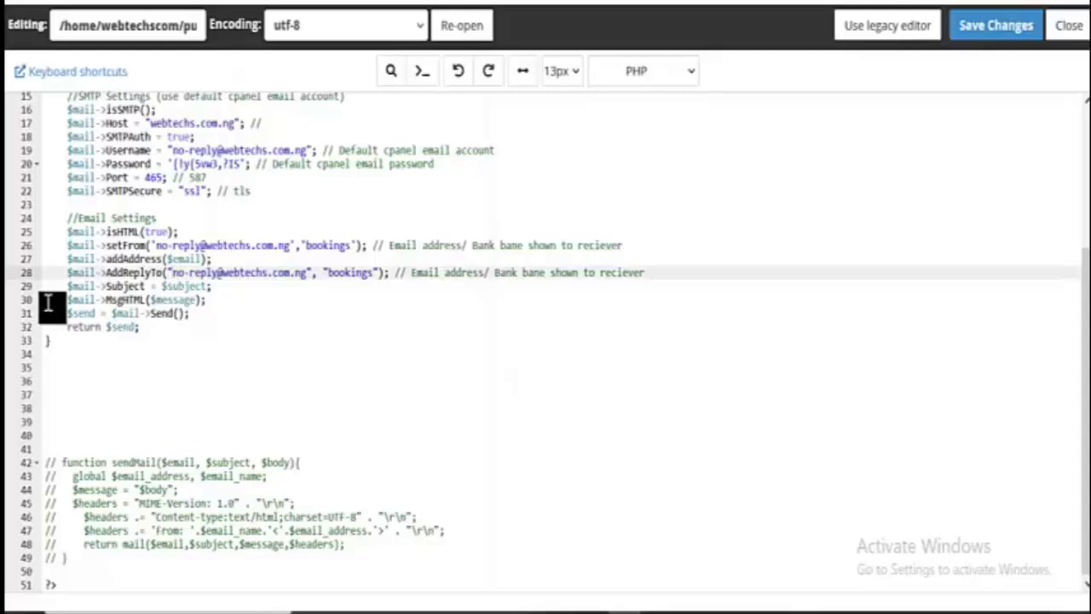
- Check the bookings sender name in the setFrom and AddReplyTo lines and save the changes to functions.php
double_click(313, 245)
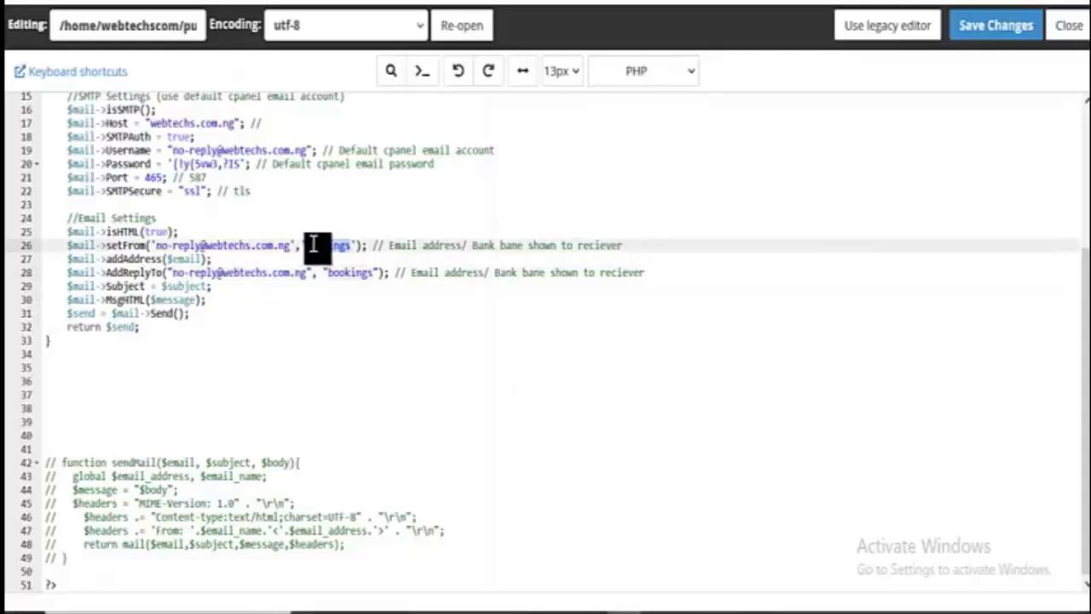
left_click_drag(351, 245, 305, 245)
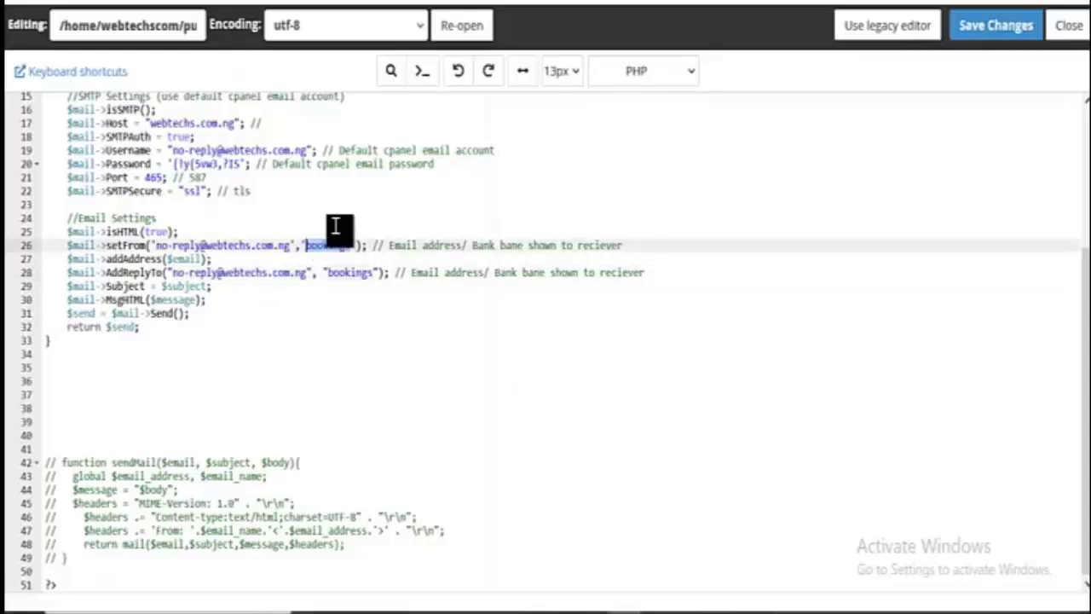
left_click(335, 225)
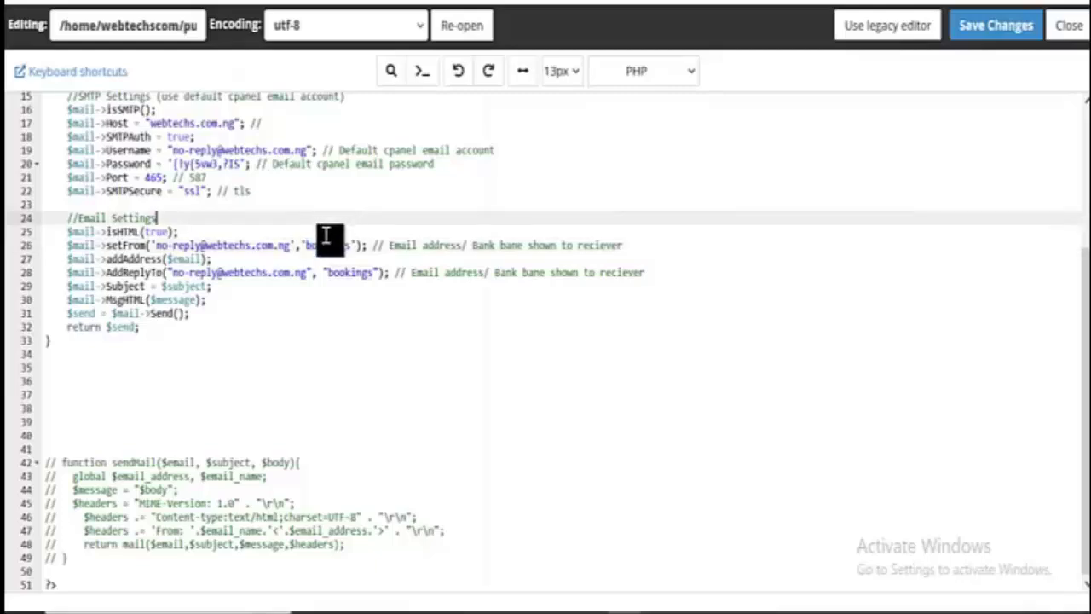
left_click(326, 234)
double_click(327, 246)
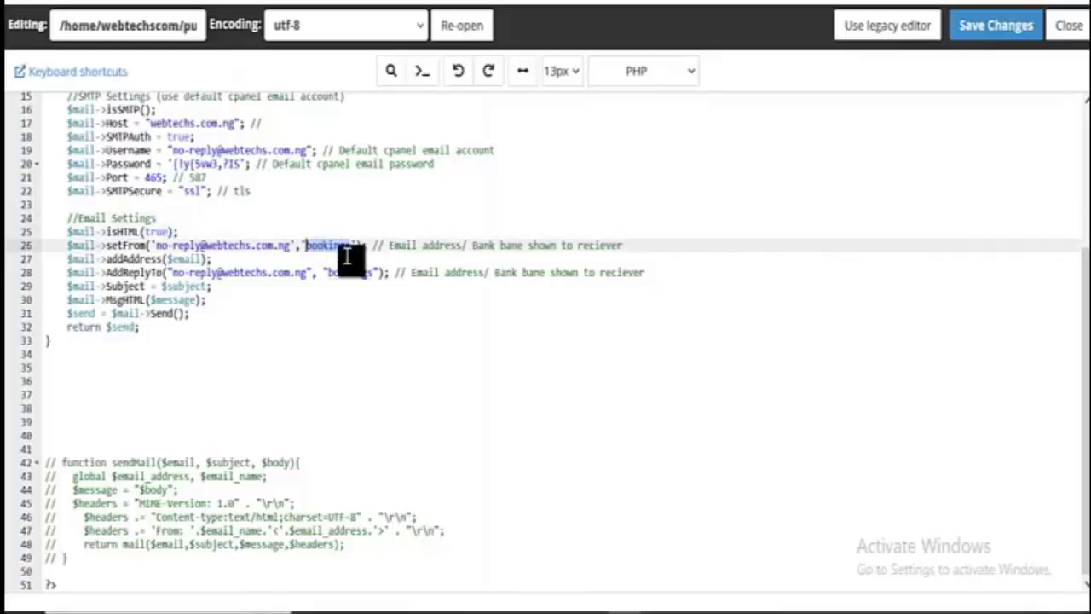
double_click(354, 273)
scroll(345, 294, "up", 3)
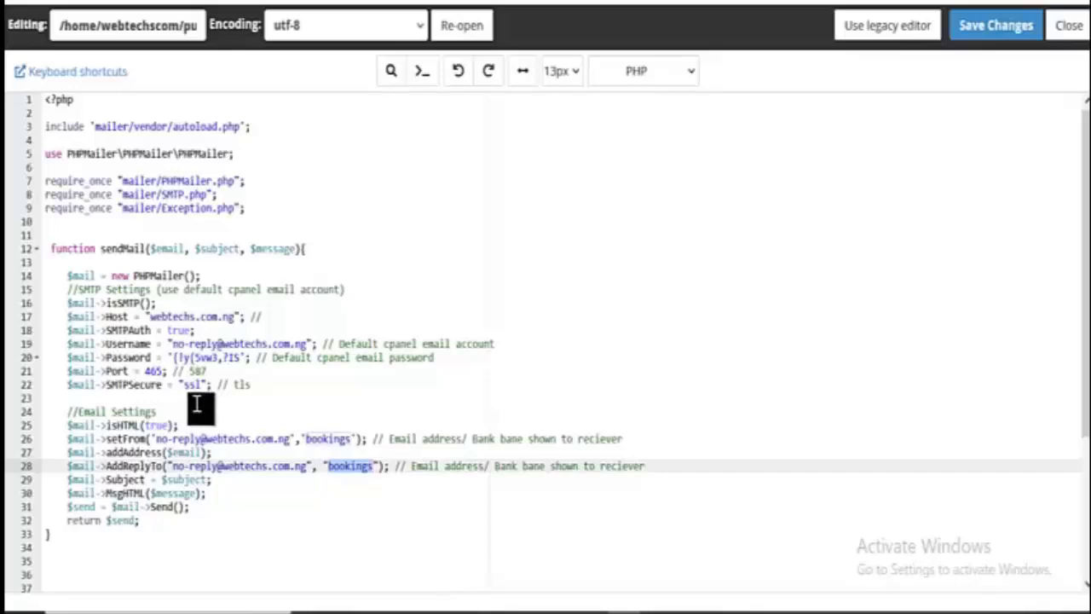
scroll(268, 389, "down", 3)
scroll(267, 390, "up", 3)
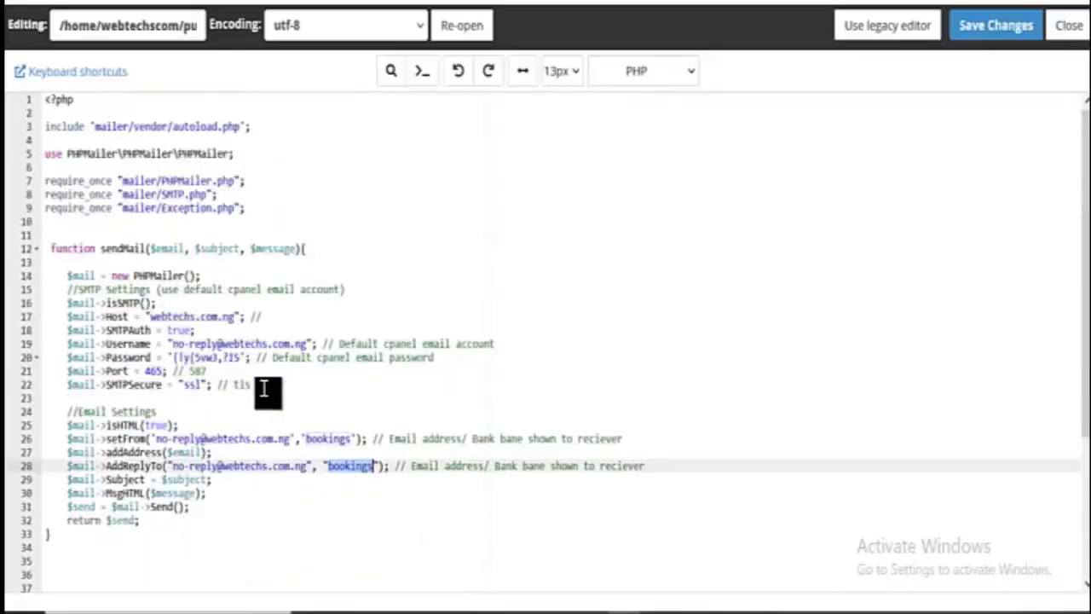
left_click(1017, 34)
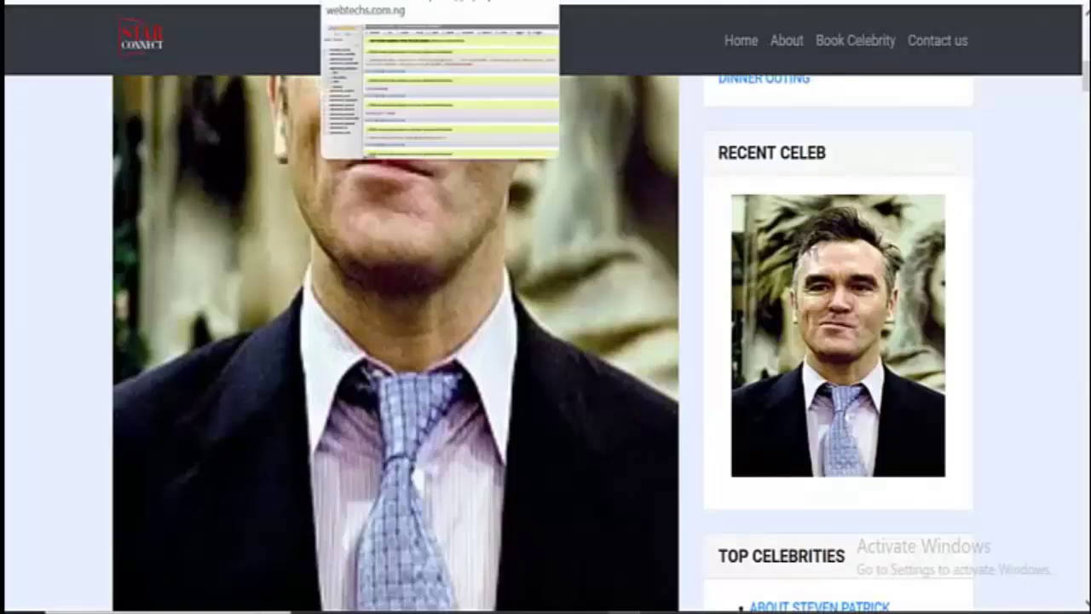
- Switch to phpMyAdmin and look through the import results of the celebritytest database
left_click(372, 2)
scroll(380, 213, "down", 5)
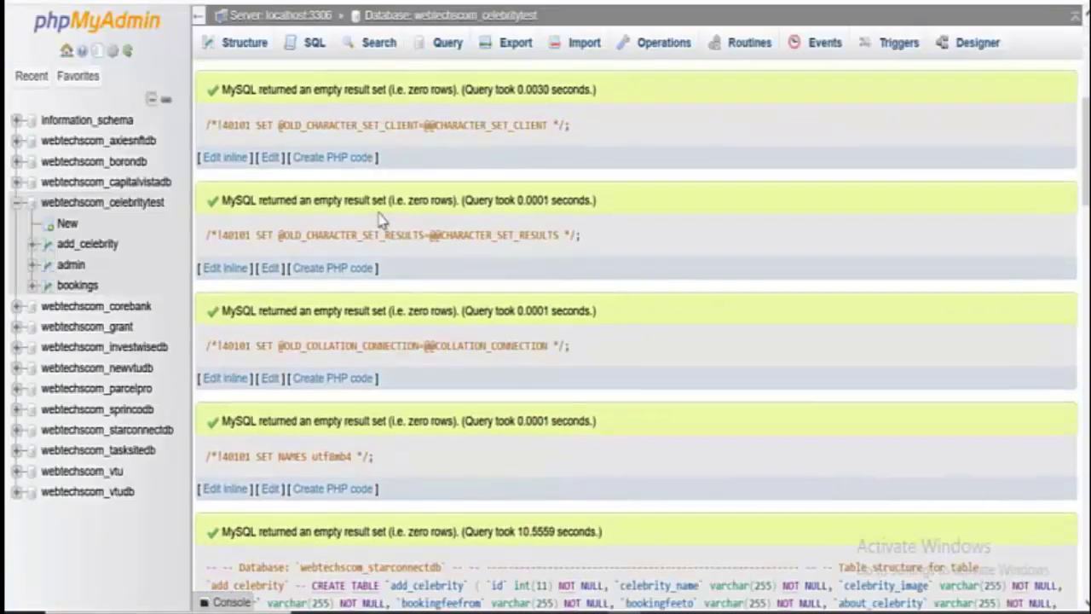
scroll(379, 213, "up", 5)
scroll(380, 213, "down", 5)
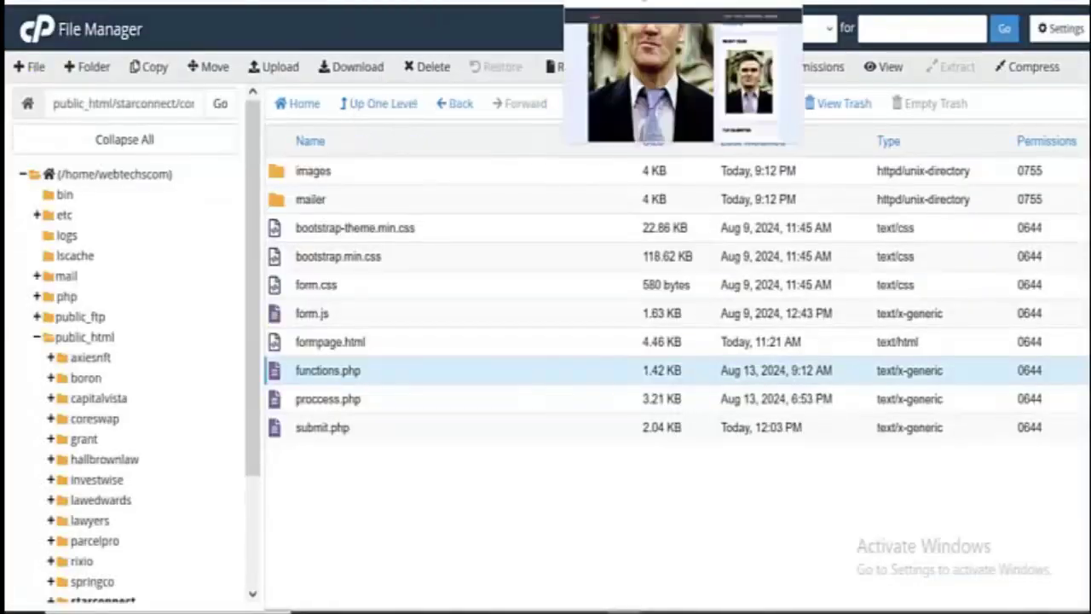
- Return to File Manager and go up from the contact folder to public_html/starconnect to view its contents
left_click(614, 2)
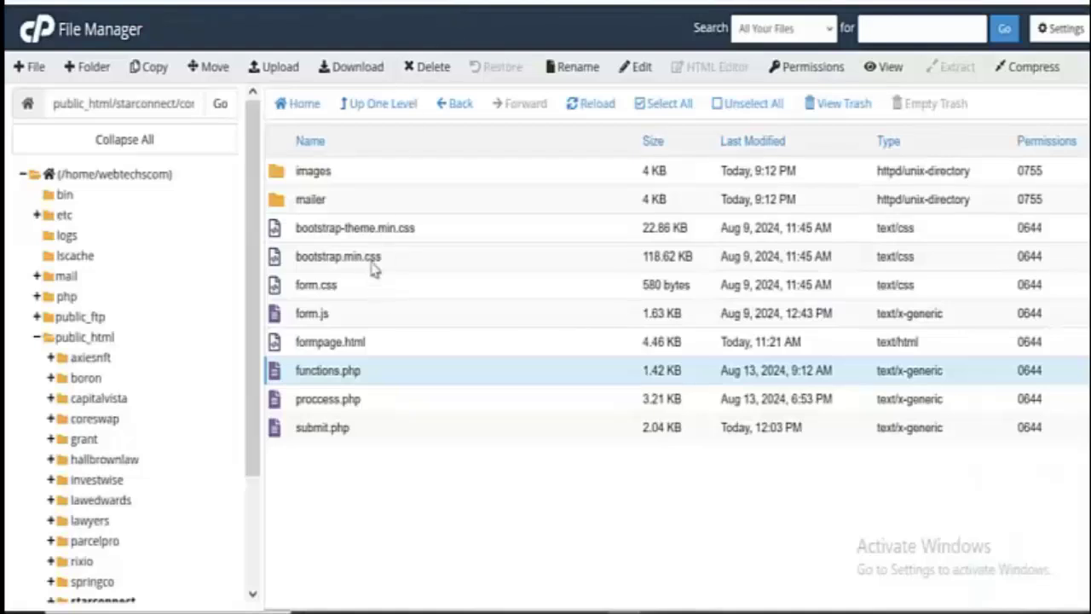
left_click(400, 106)
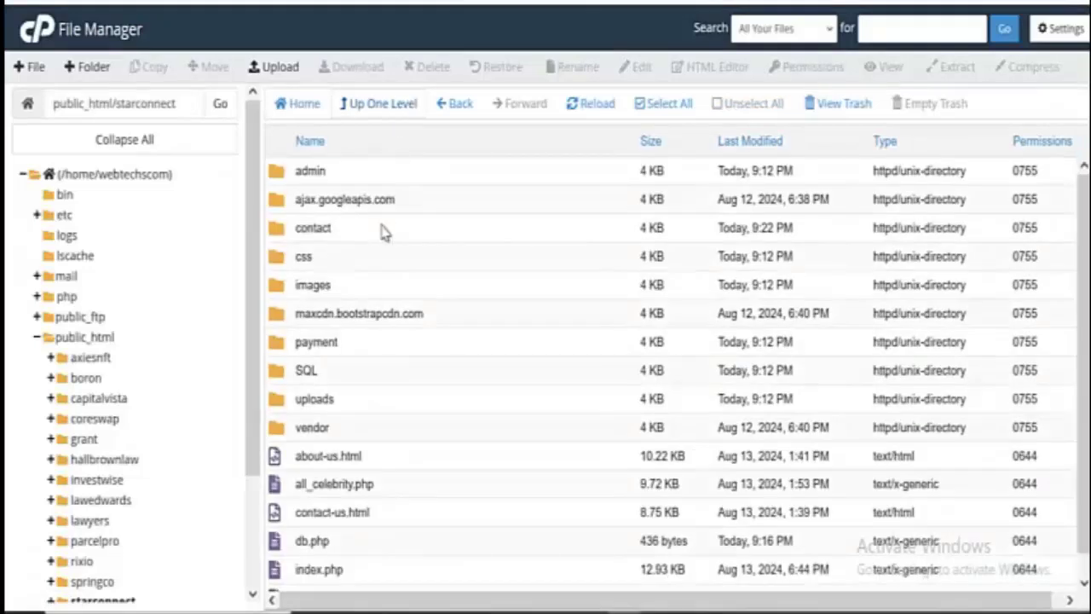
scroll(384, 232, "down", 1)
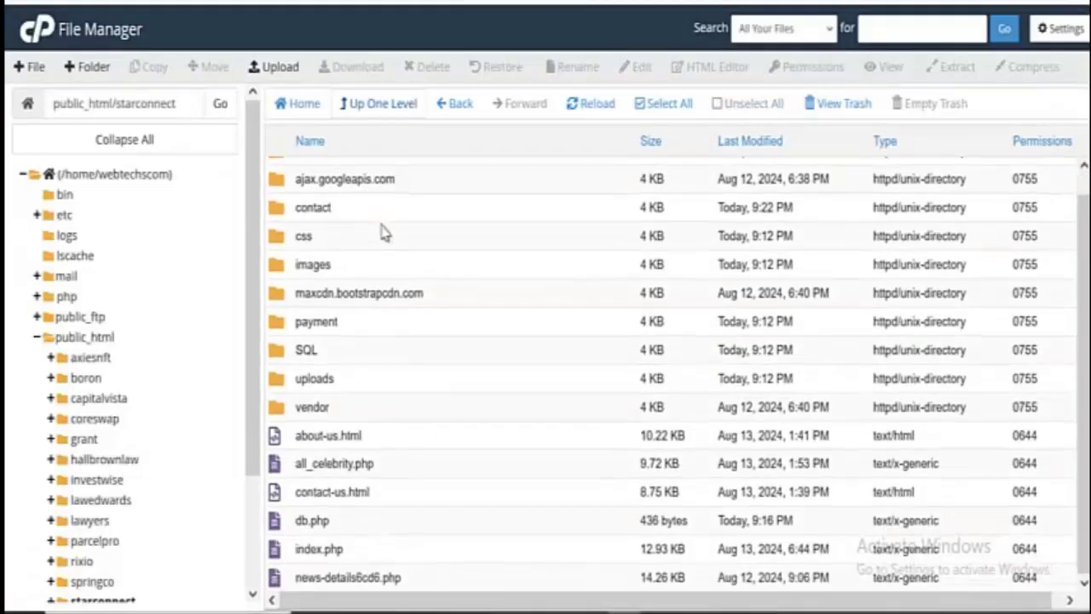